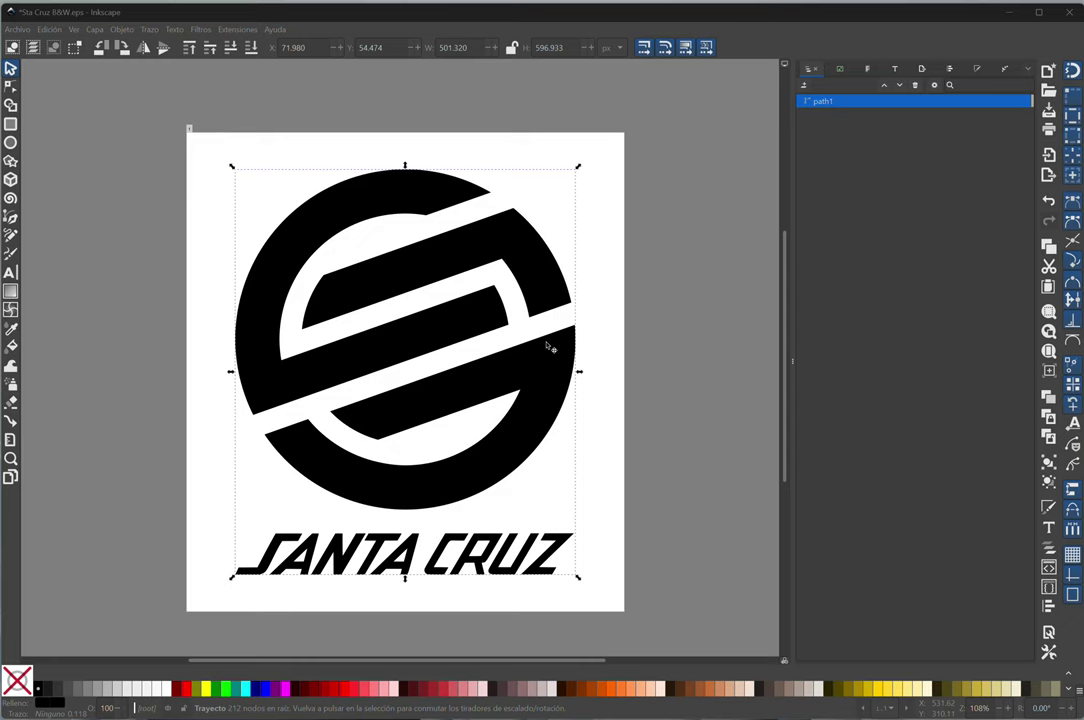
Select the Sta Cruz logo path and show its 212 editable nodes with the Node tool.
{"action": "left_click", "coordinate": [598, 245]}
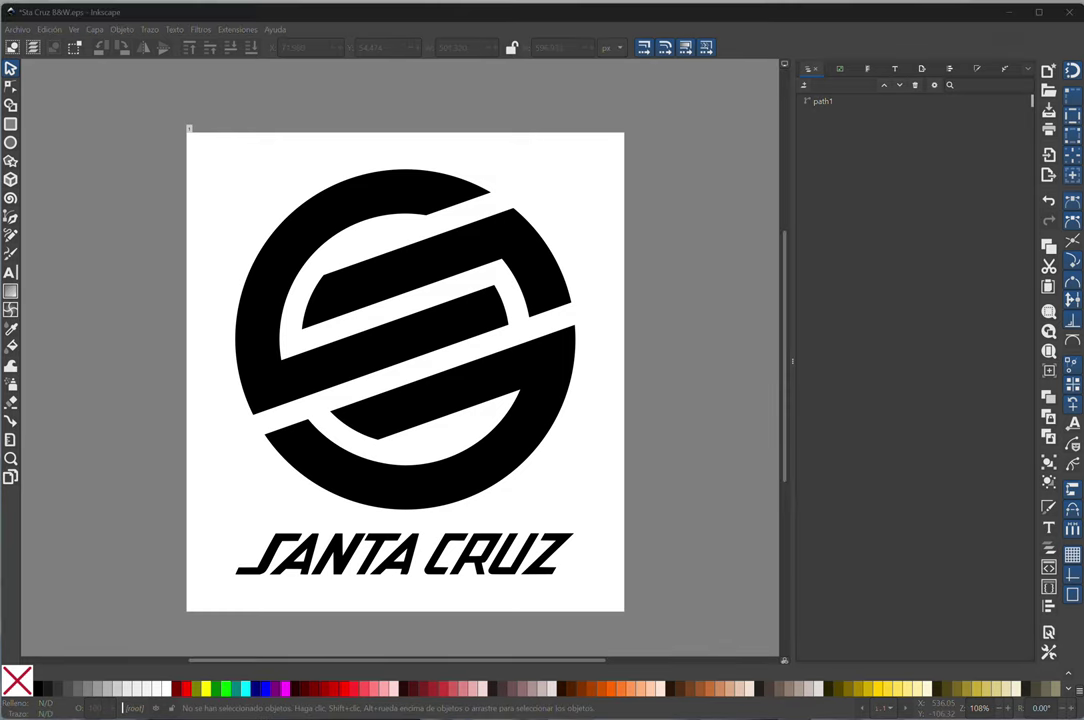
{"action": "left_click", "coordinate": [525, 252]}
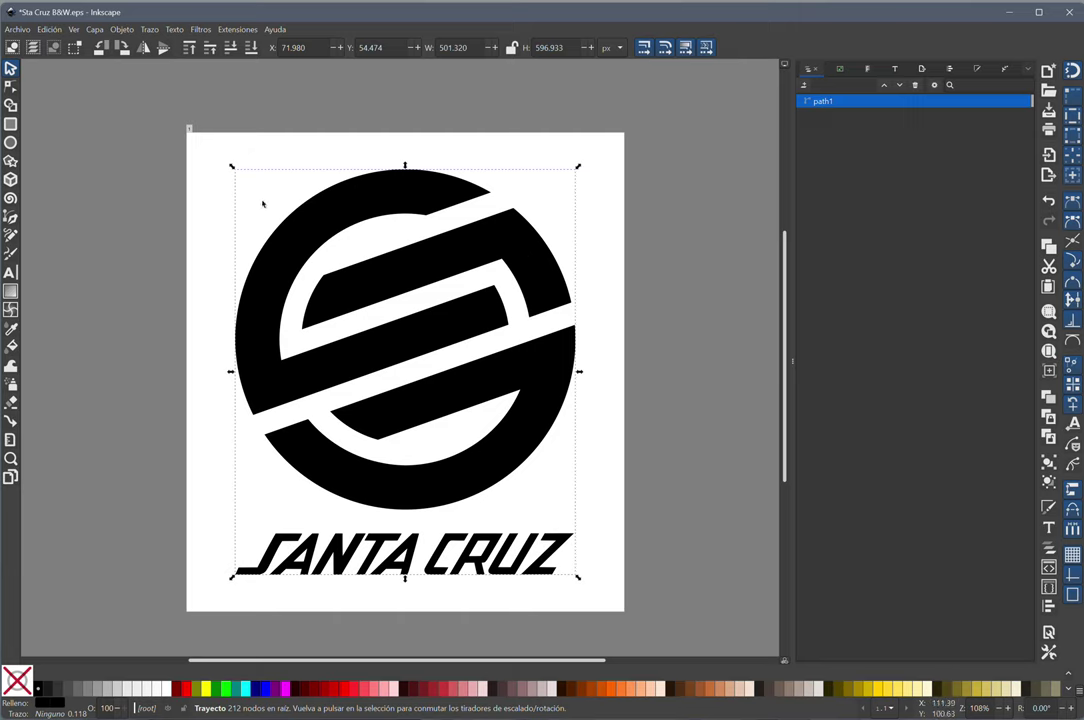
{"action": "key", "text": "n"}
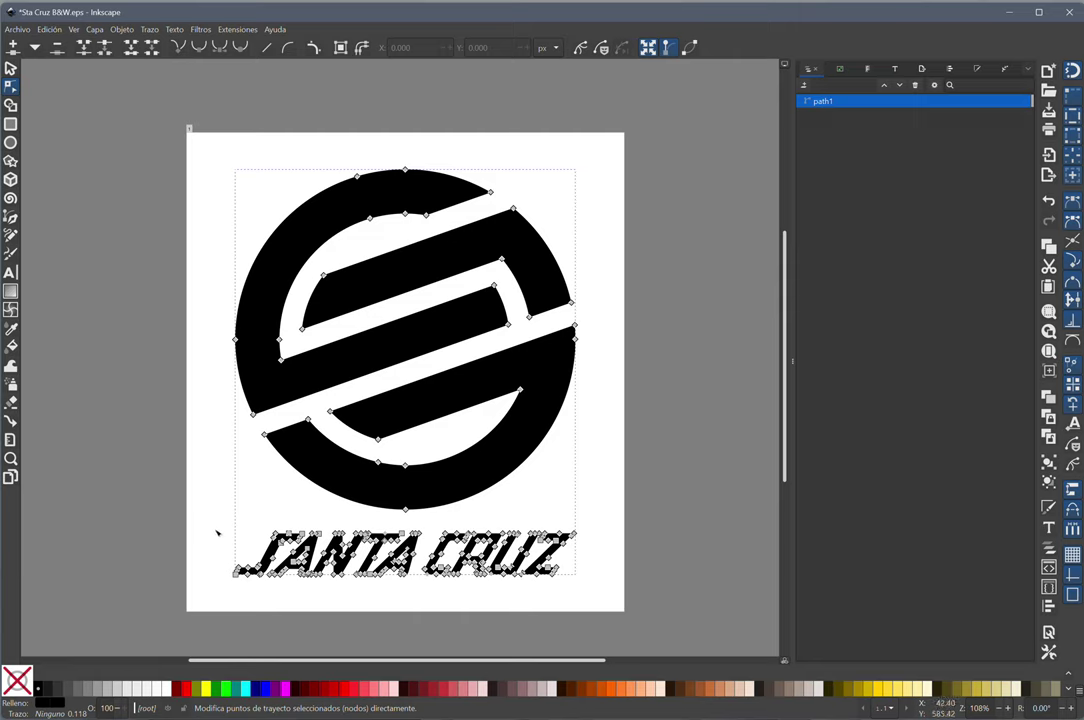
Delete the SANTA CRUZ lettering nodes and move the circular emblem down to Y 102.280.
{"action": "left_click_drag", "start_coordinate": [211, 515], "coordinate": [615, 604]}
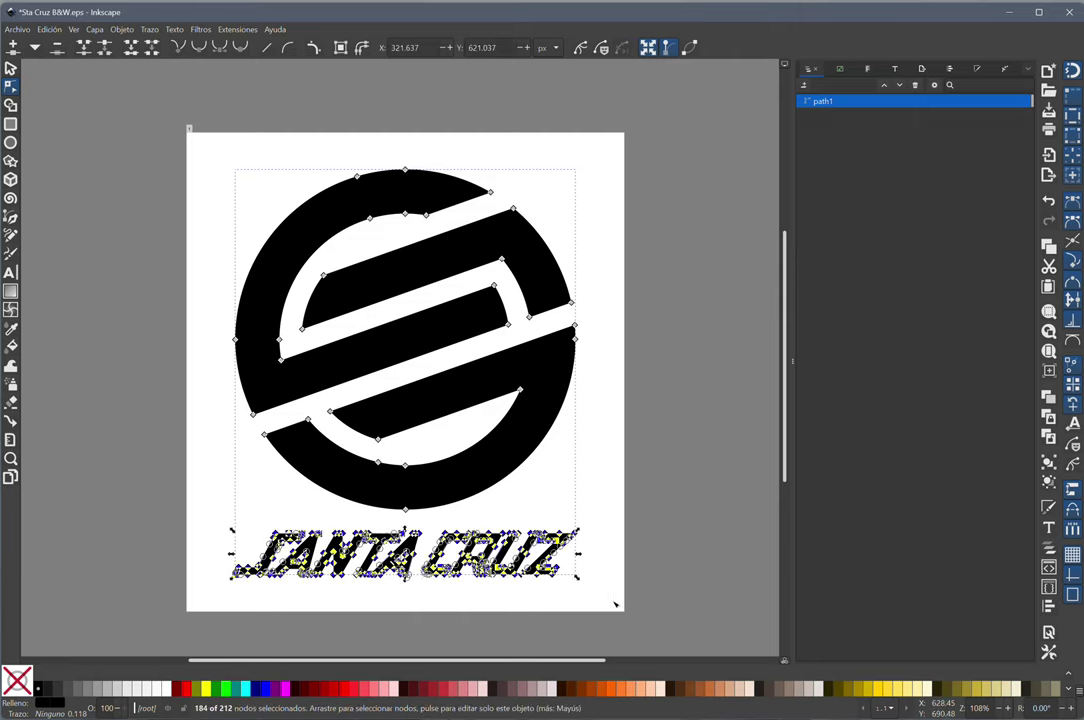
{"action": "key", "text": "Delete"}
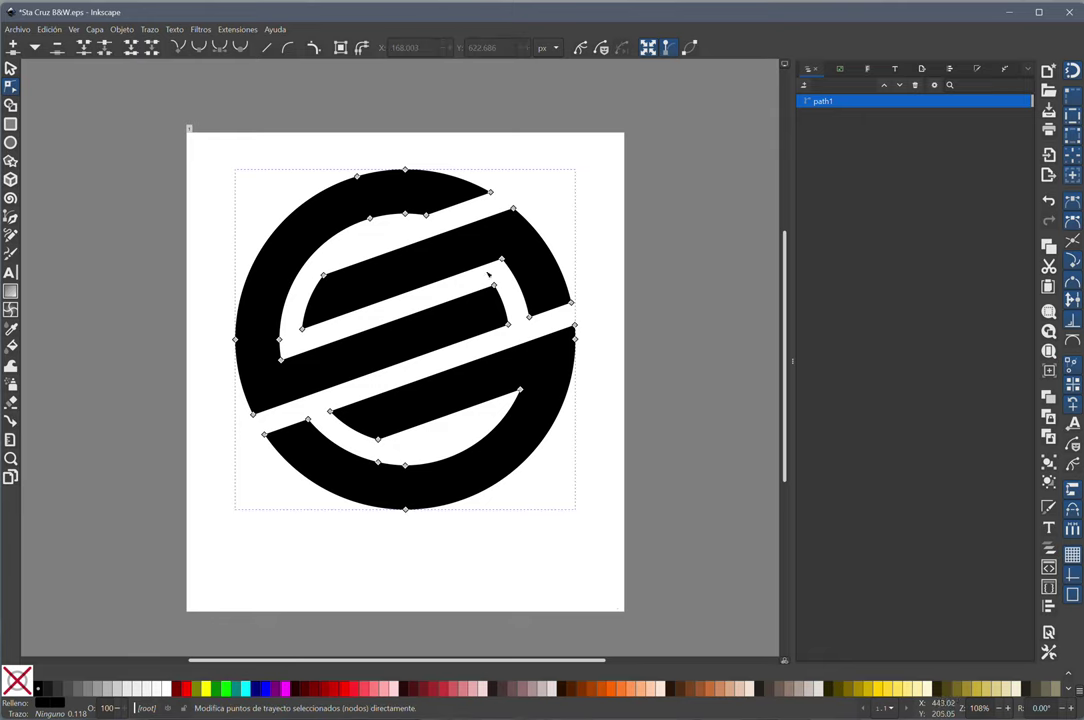
{"action": "left_click", "coordinate": [11, 68]}
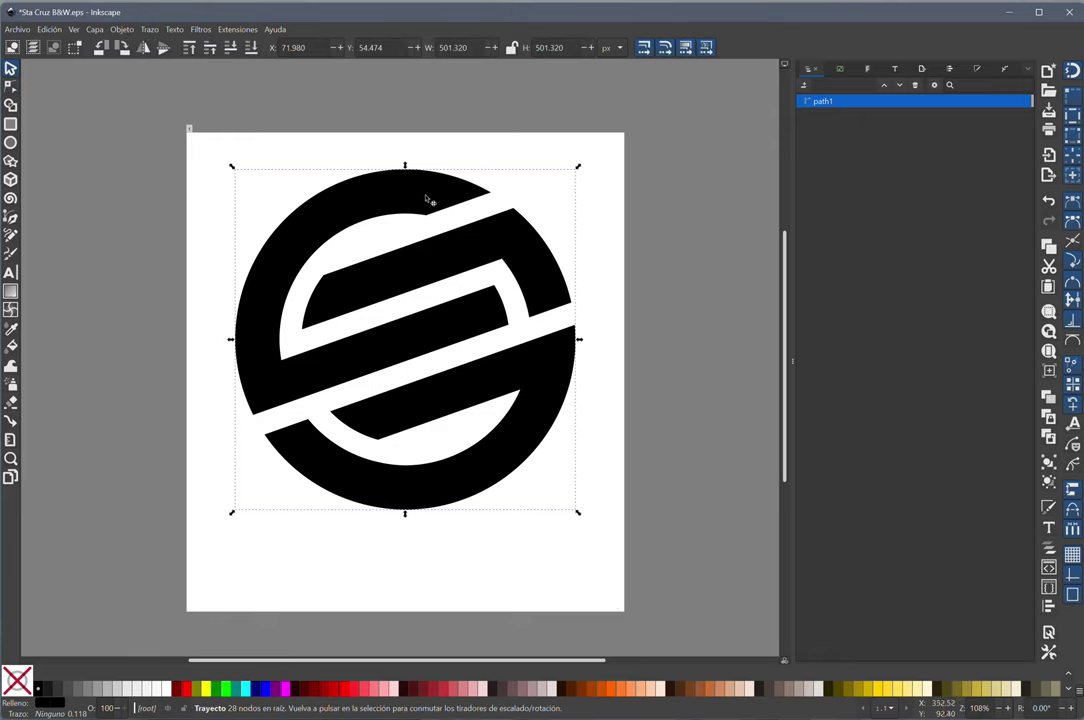
{"action": "left_click_drag", "start_coordinate": [428, 200], "coordinate": [430, 236]}
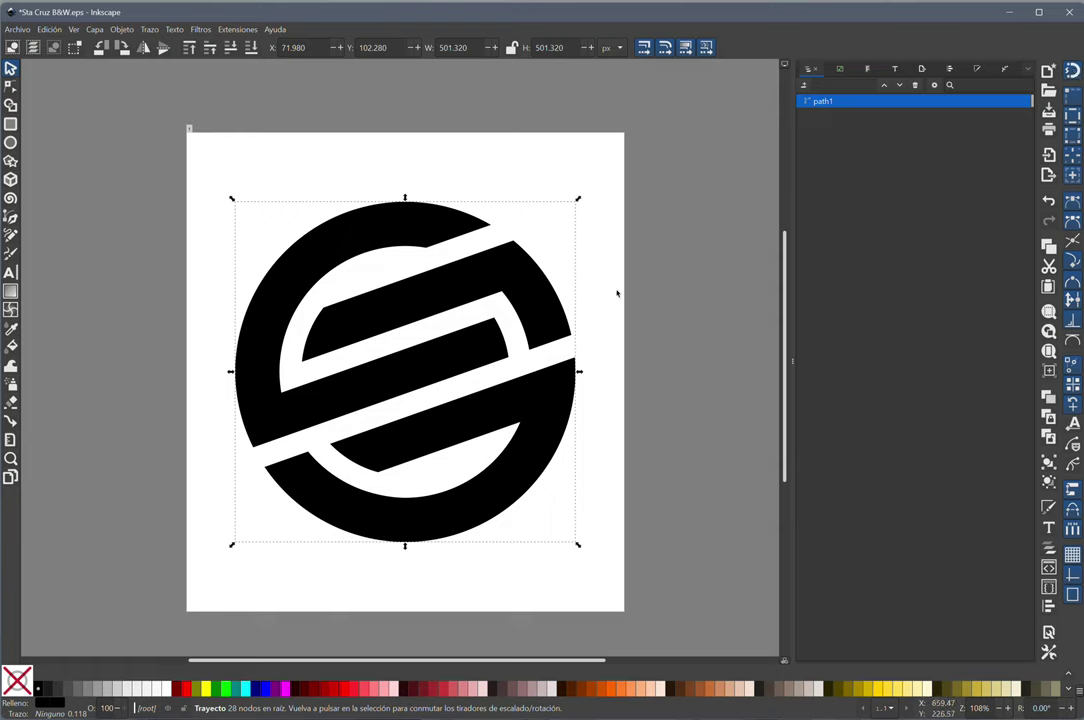
Rename the path1 object to 'Logo Sta Cruz' in the Objects panel.
{"action": "left_click", "coordinate": [503, 184]}
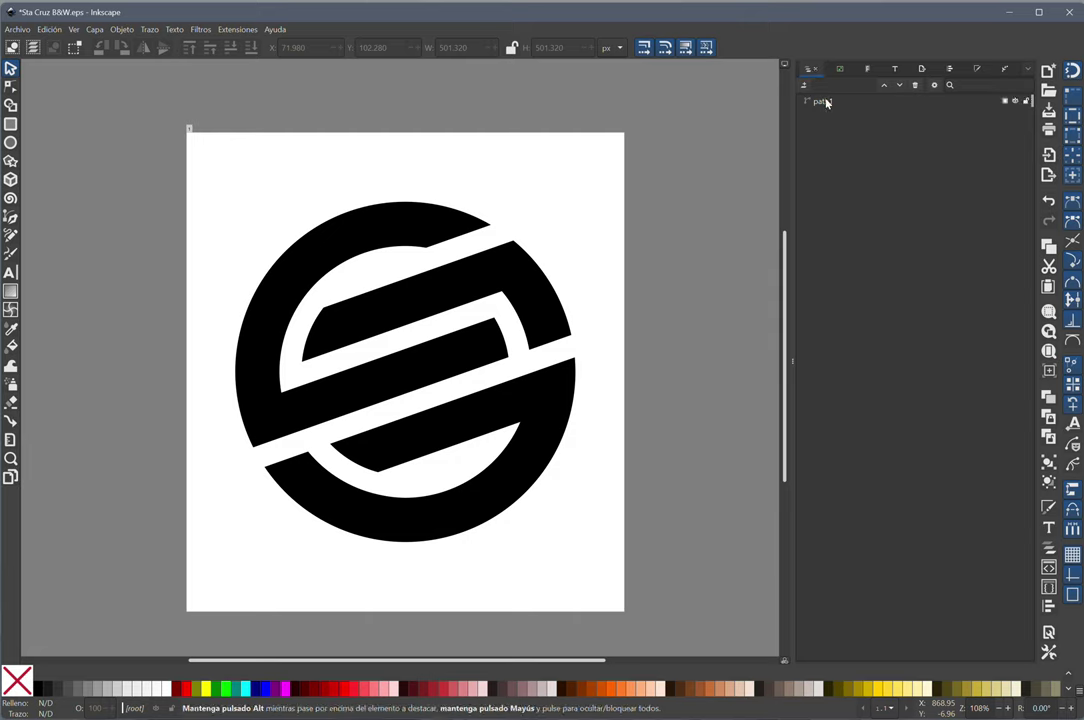
{"action": "left_click", "coordinate": [826, 102]}
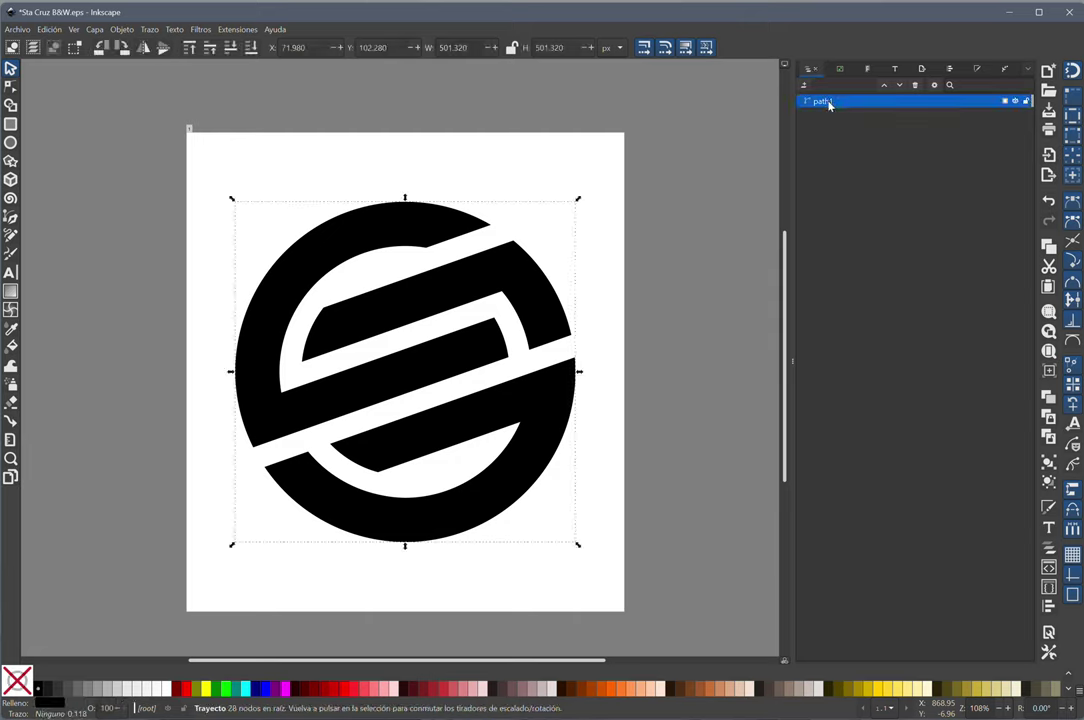
{"action": "double_click", "coordinate": [824, 102]}
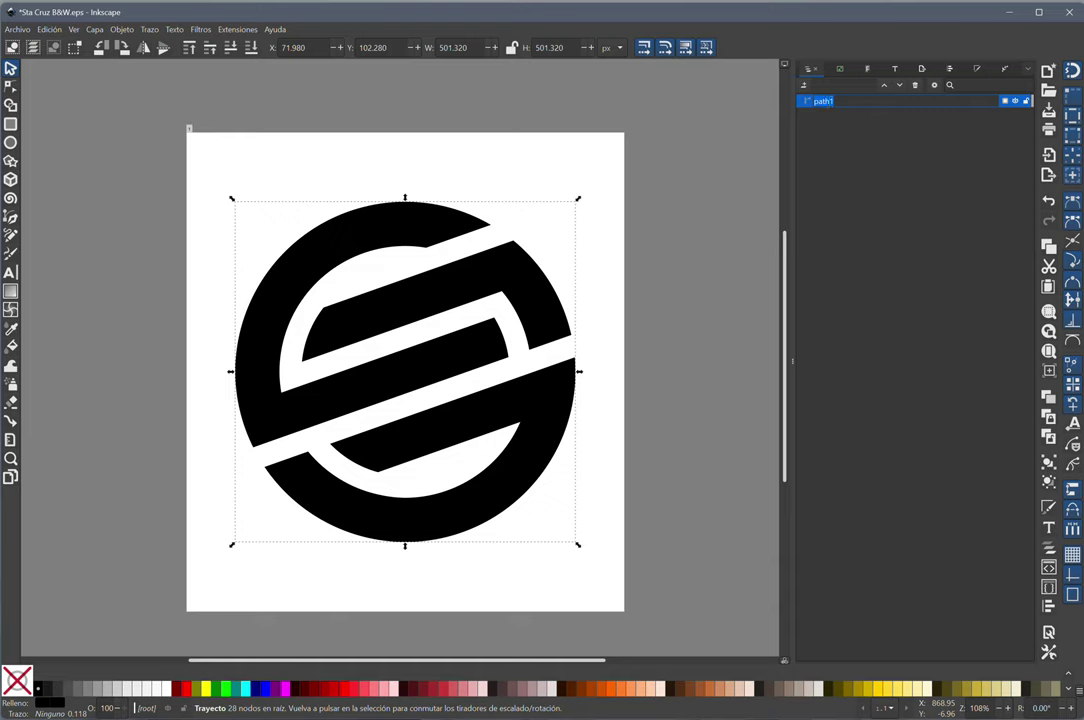
{"action": "type", "text": "Logo"}
{"action": "type", "text": " Sta"}
{"action": "type", "text": " Cruz"}
{"action": "key", "text": "Return"}
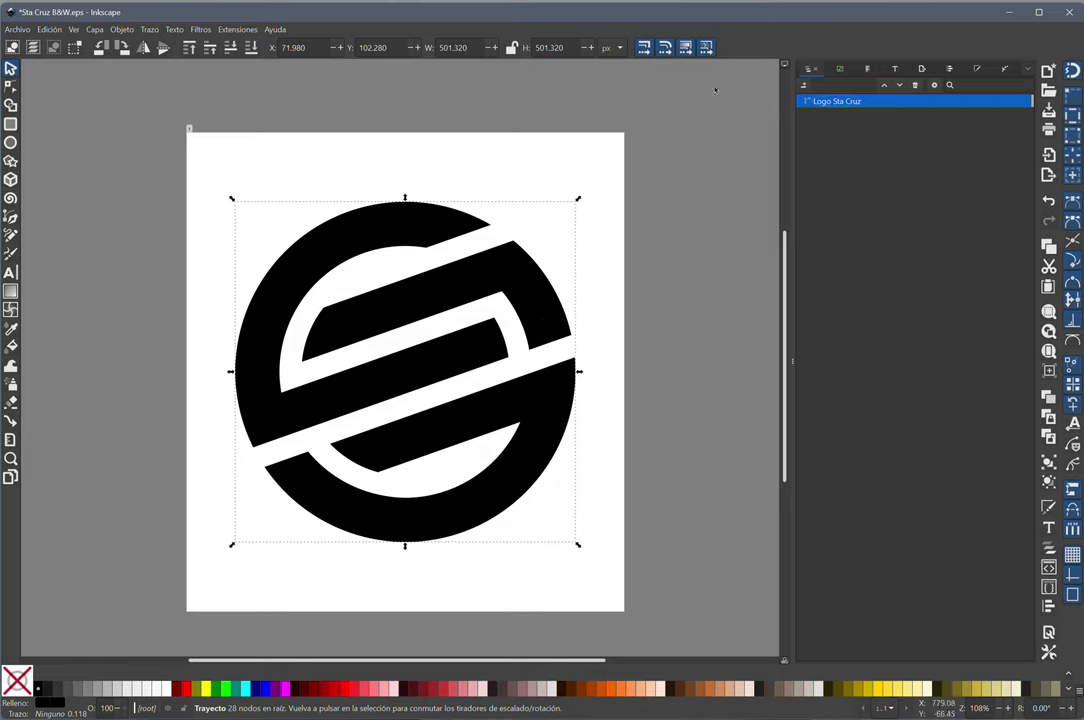
Give the emblem a Gris 60% outline and widen the stroke from 9.15 to 13.6.
{"action": "left_click", "coordinate": [80, 691], "text": "shift"}
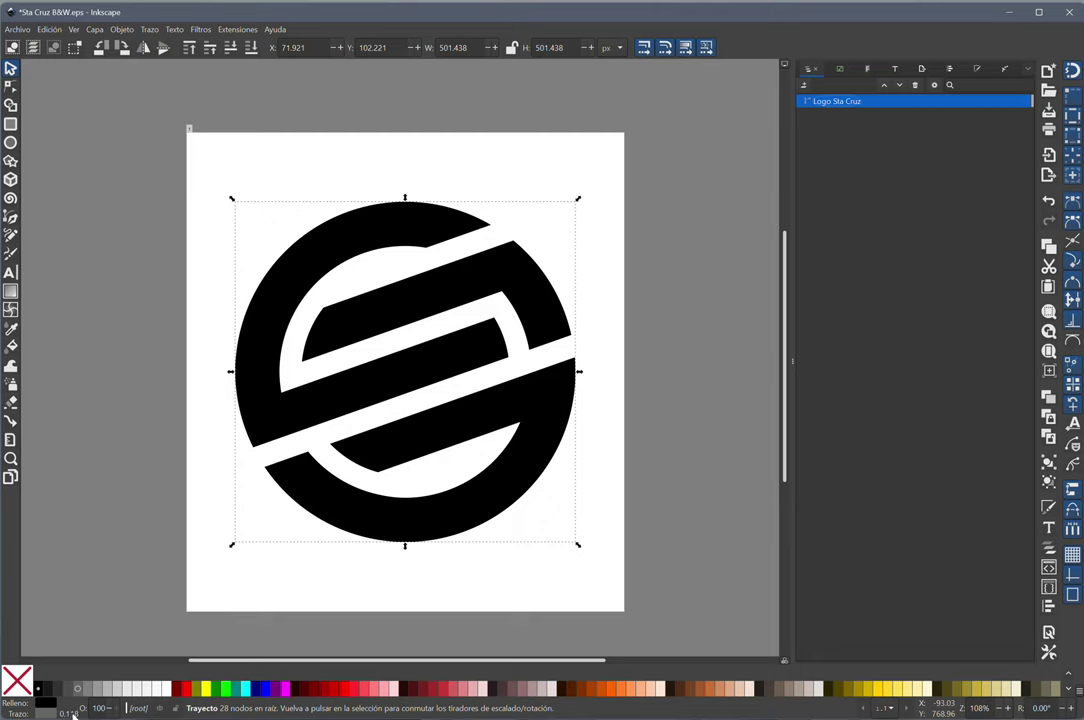
{"action": "scroll", "coordinate": [73, 714], "scroll_direction": "up", "scroll_amount": 1}
{"action": "scroll", "coordinate": [73, 714], "scroll_direction": "up", "scroll_amount": 1}
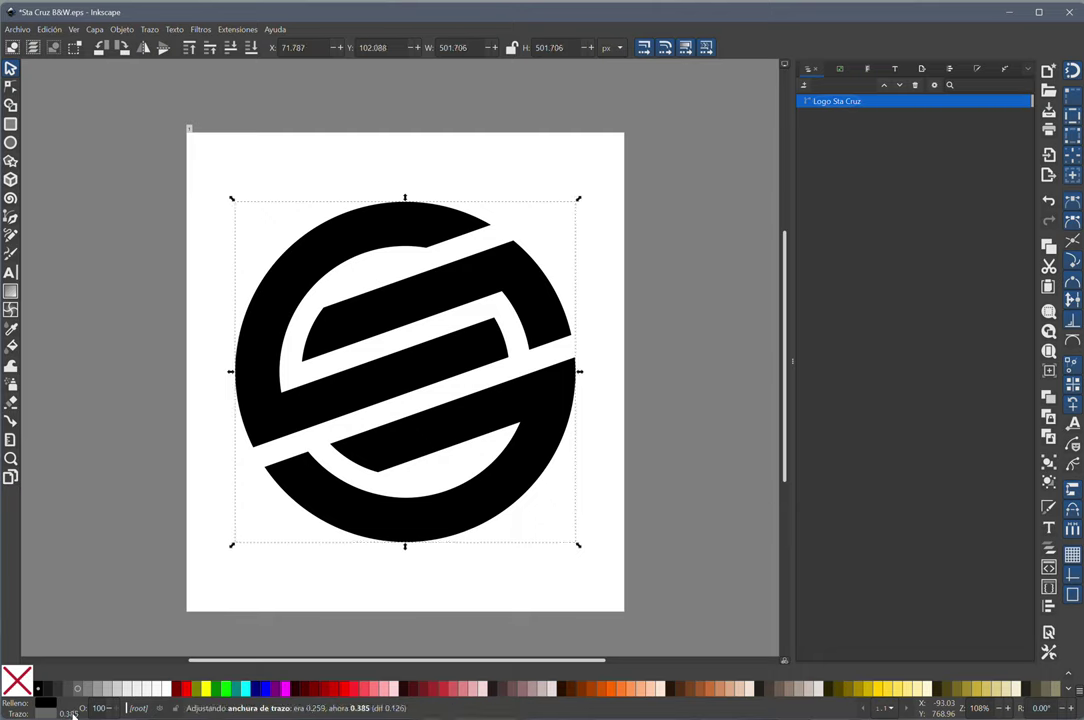
{"action": "scroll", "coordinate": [73, 714], "scroll_direction": "up", "scroll_amount": 2}
{"action": "scroll", "coordinate": [73, 714], "scroll_direction": "up", "scroll_amount": 2}
{"action": "scroll", "coordinate": [73, 714], "scroll_direction": "up", "scroll_amount": 3}
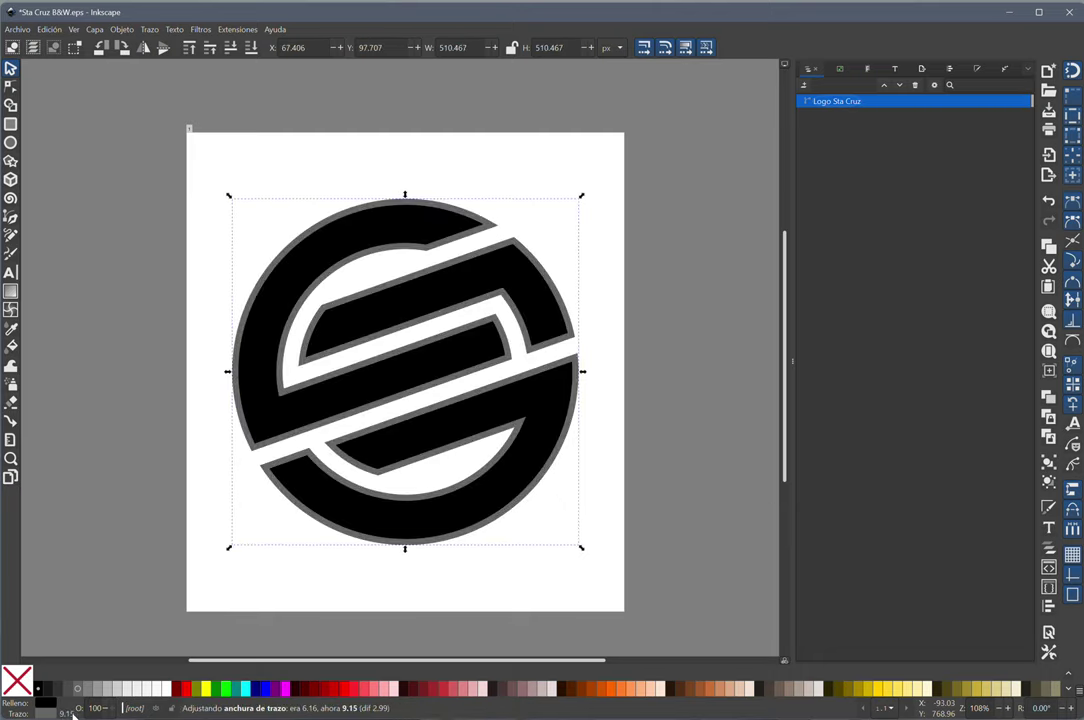
{"action": "scroll", "coordinate": [73, 714], "scroll_direction": "up", "scroll_amount": 1}
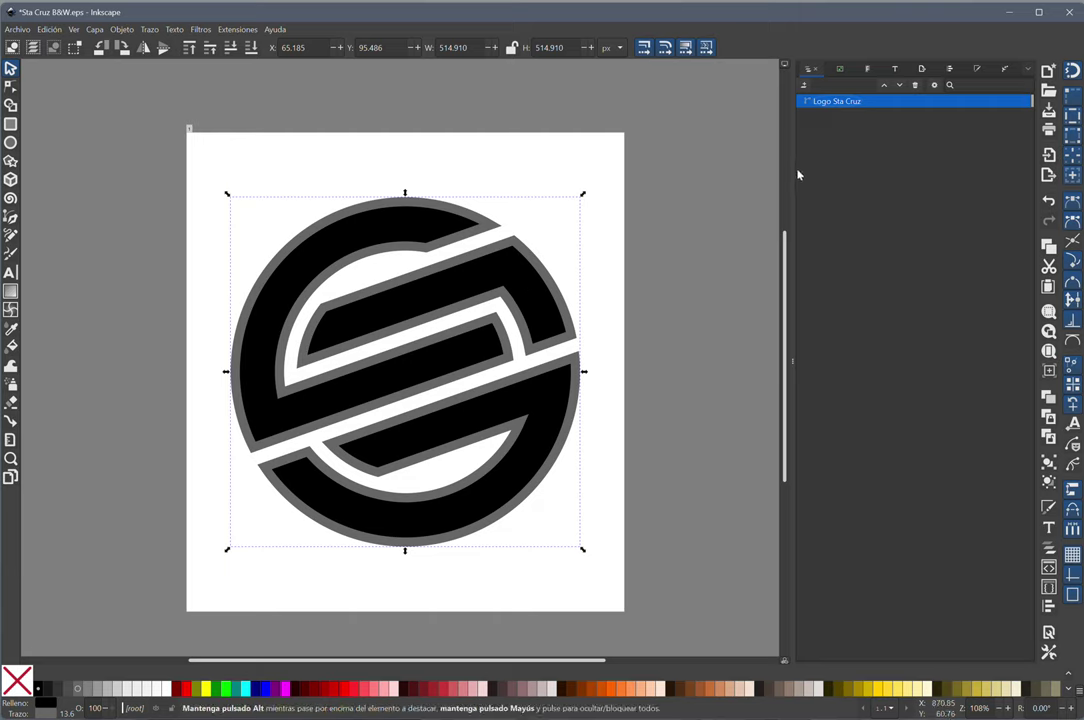
Duplicate the emblem twice and rename the third copy 'Logo Sta Cruz Relive'.
{"action": "key", "text": "ctrl+d"}
{"action": "key", "text": "ctrl+d"}
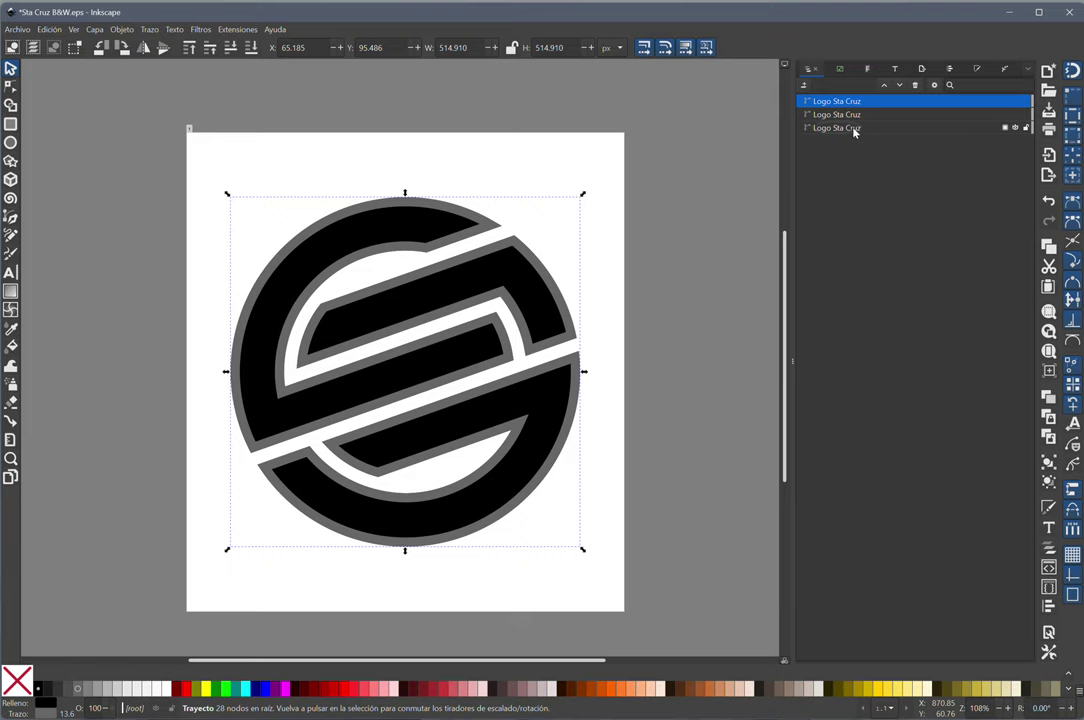
{"action": "left_click", "coordinate": [859, 129]}
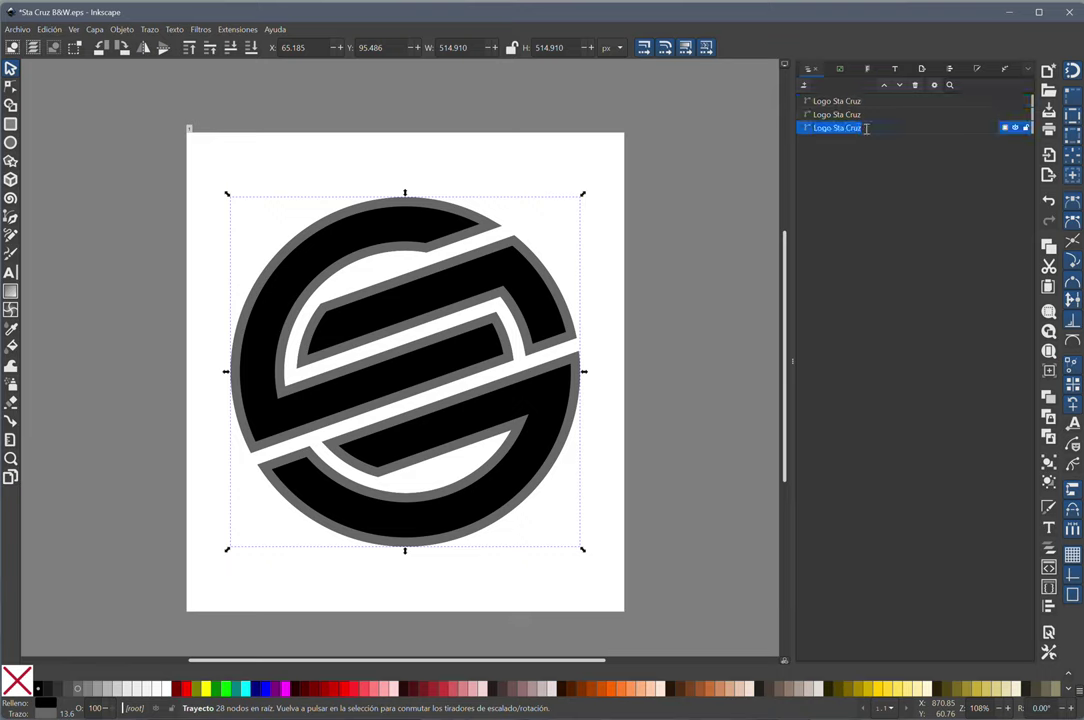
{"action": "left_click", "coordinate": [864, 128]}
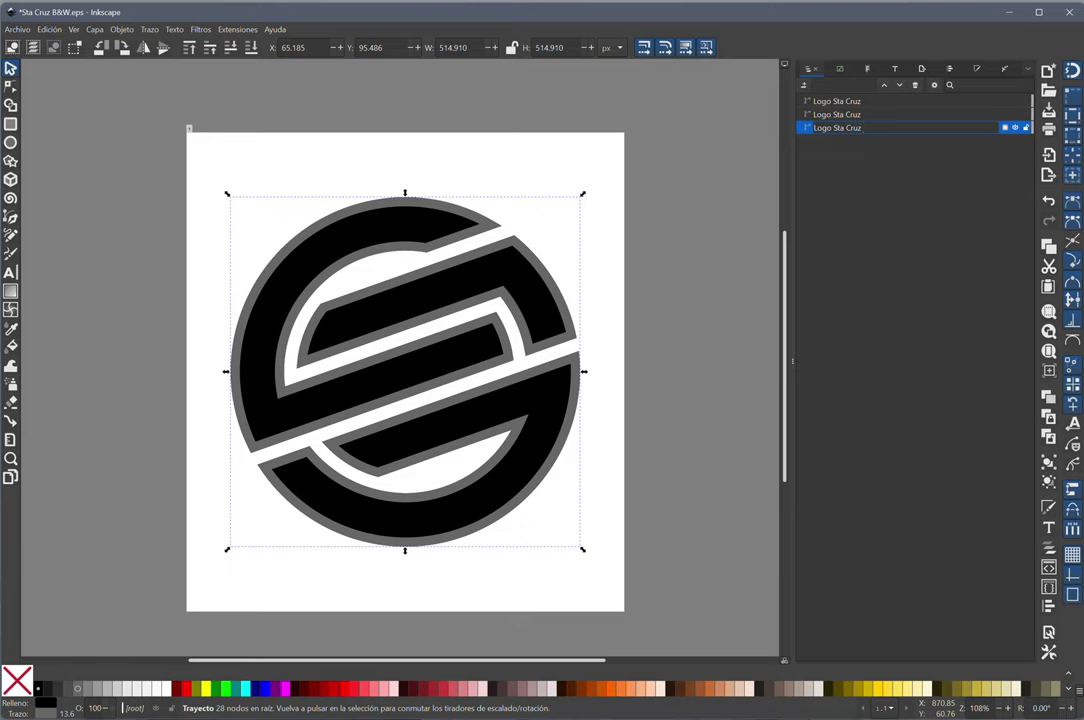
{"action": "type", "text": " R"}
{"action": "type", "text": "elive"}
{"action": "key", "text": "Return"}
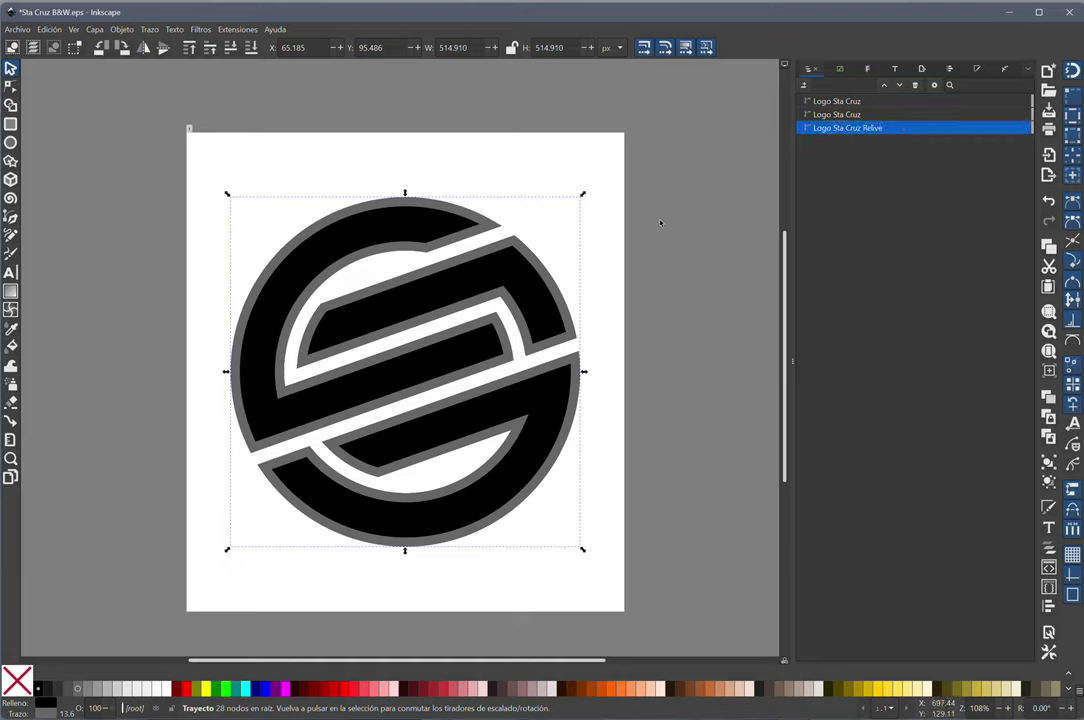
Rename the second copy 'Logo Sta Cruz textura'.
{"action": "left_click", "coordinate": [865, 115]}
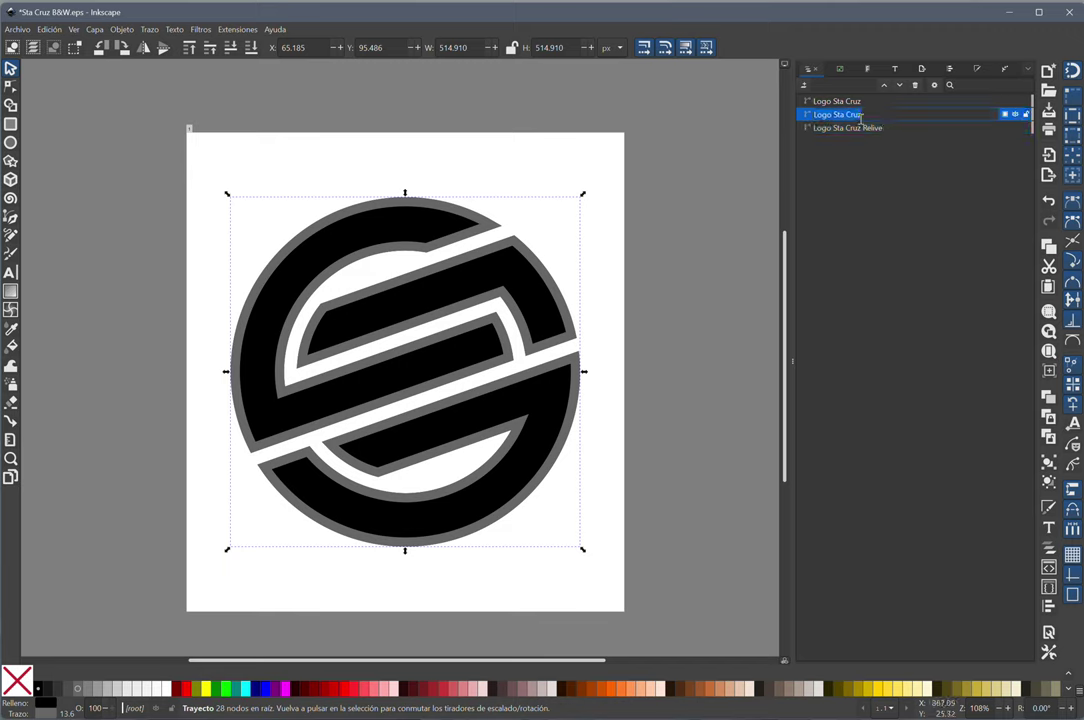
{"action": "double_click", "coordinate": [863, 115]}
{"action": "type", "text": "ex"}
{"action": "type", "text": "tura"}
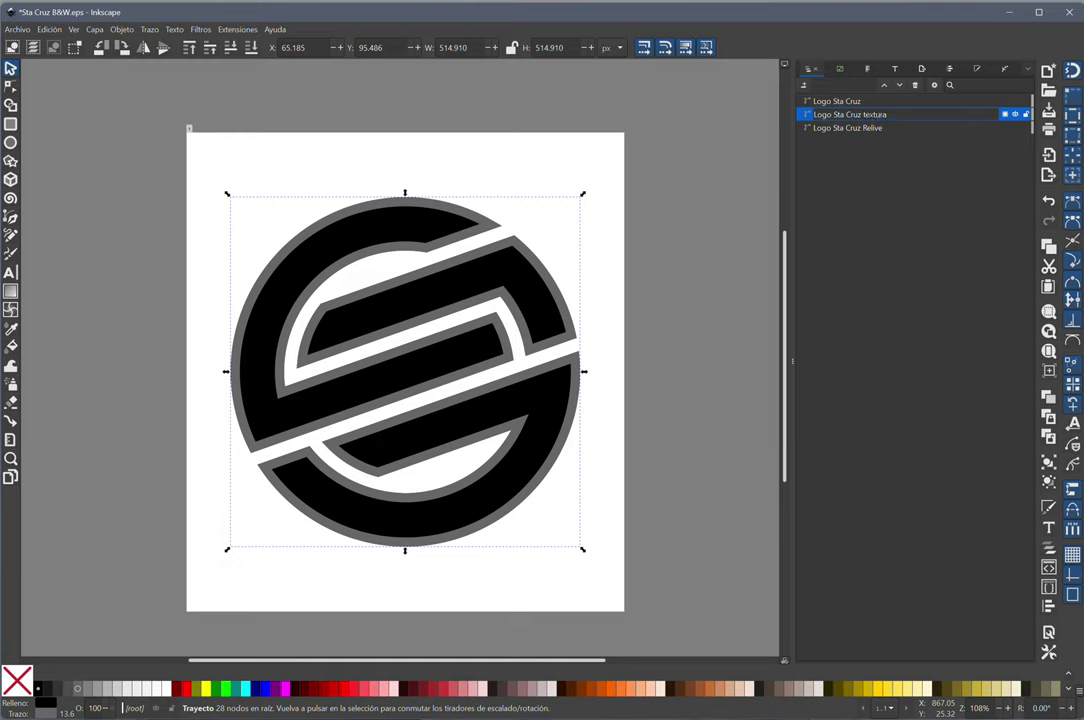
{"action": "key", "text": "Return"}
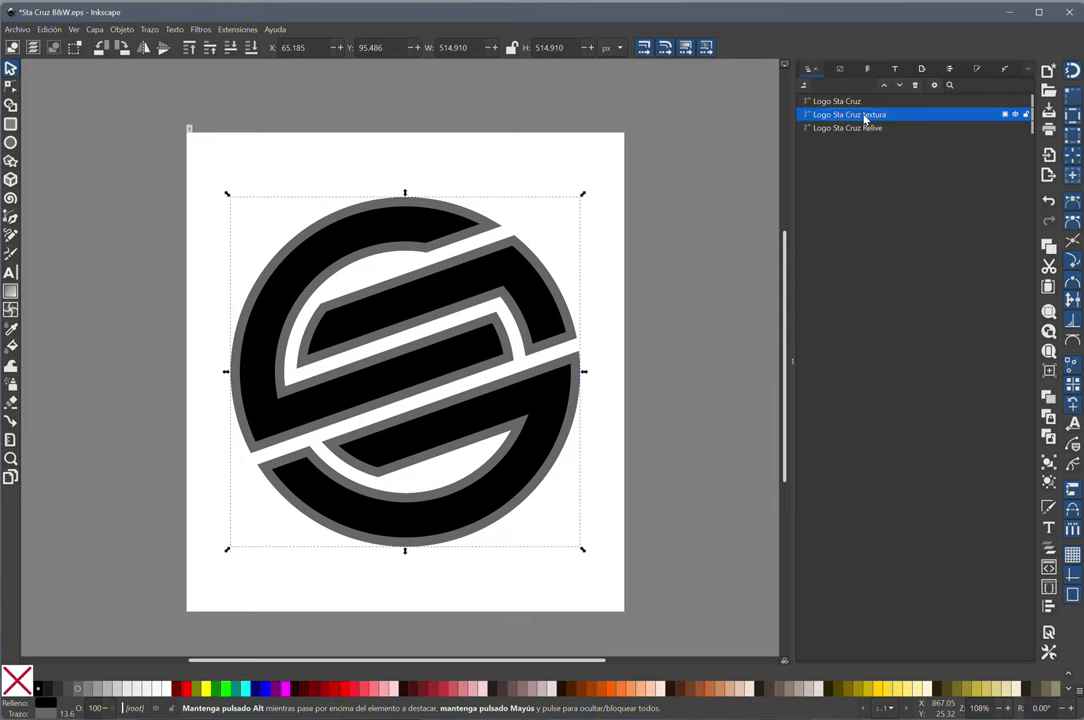
Rename the top copy 'Logo Sta Cruz gradiente' and hide it.
{"action": "mouse_move", "coordinate": [866, 102]}
{"action": "left_click", "coordinate": [856, 102]}
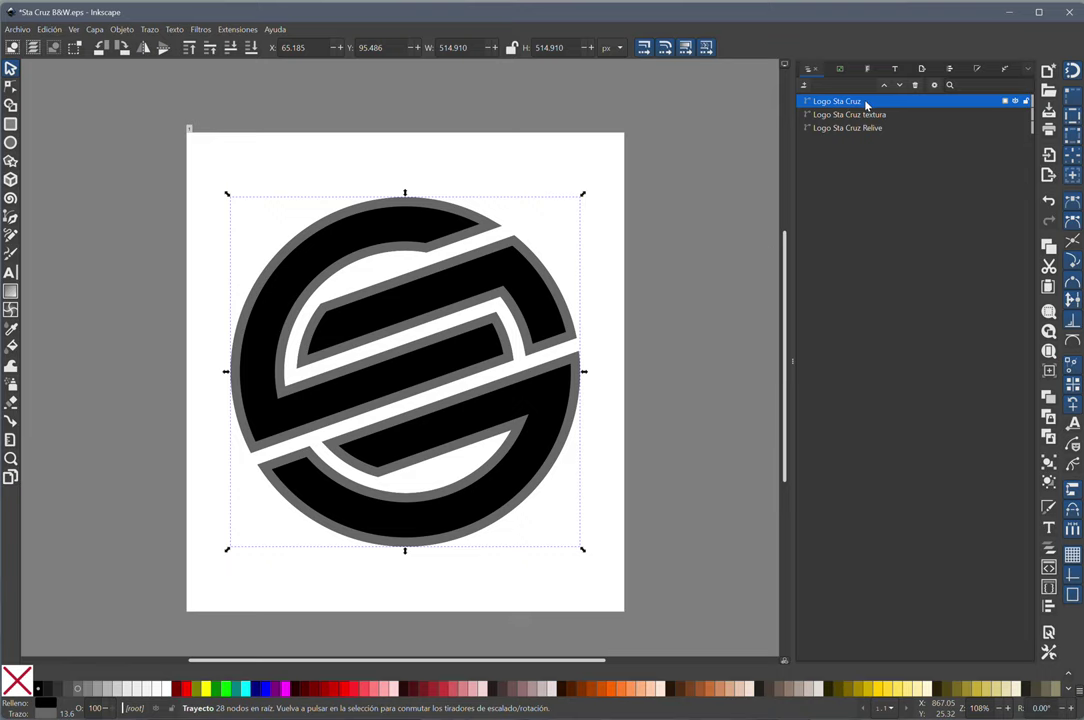
{"action": "double_click", "coordinate": [866, 102]}
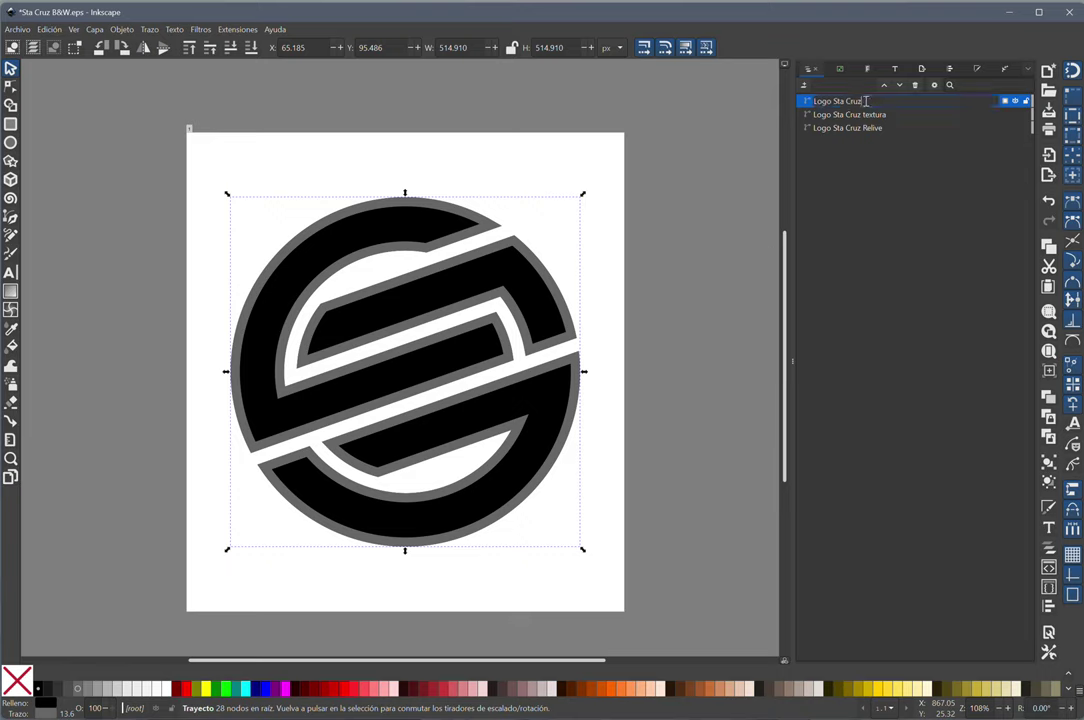
{"action": "type", "text": "g"}
{"action": "type", "text": "rad"}
{"action": "type", "text": "iente"}
{"action": "key", "text": "Return"}
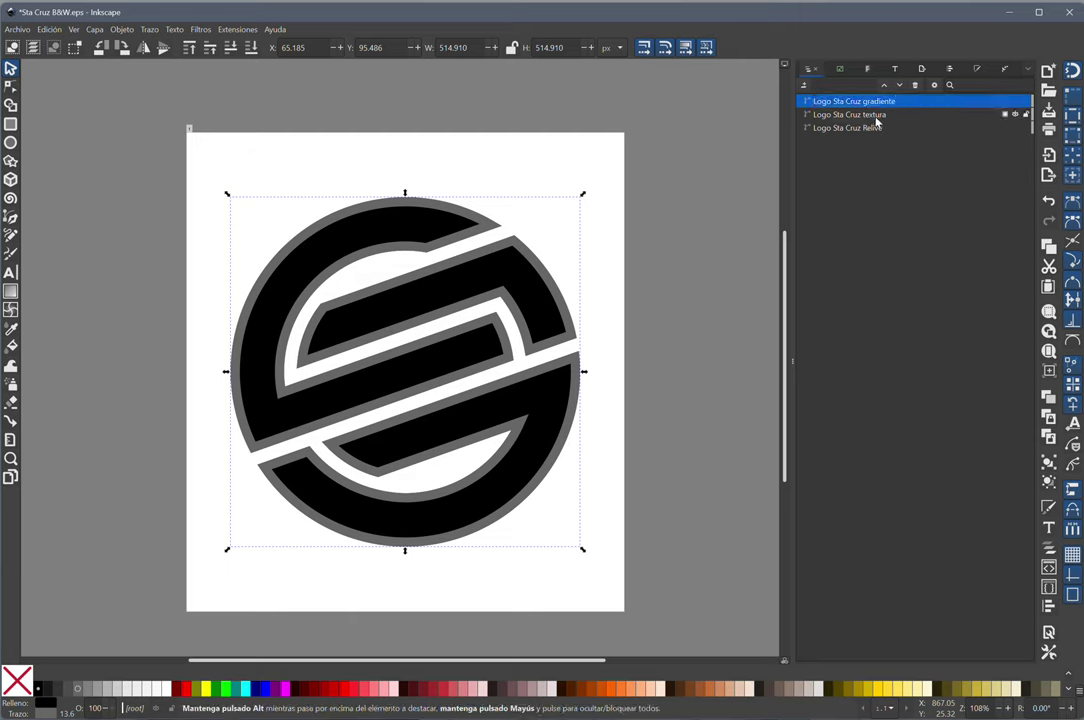
{"action": "mouse_move", "coordinate": [889, 115]}
{"action": "left_click", "coordinate": [1015, 101]}
{"action": "left_click", "coordinate": [855, 129]}
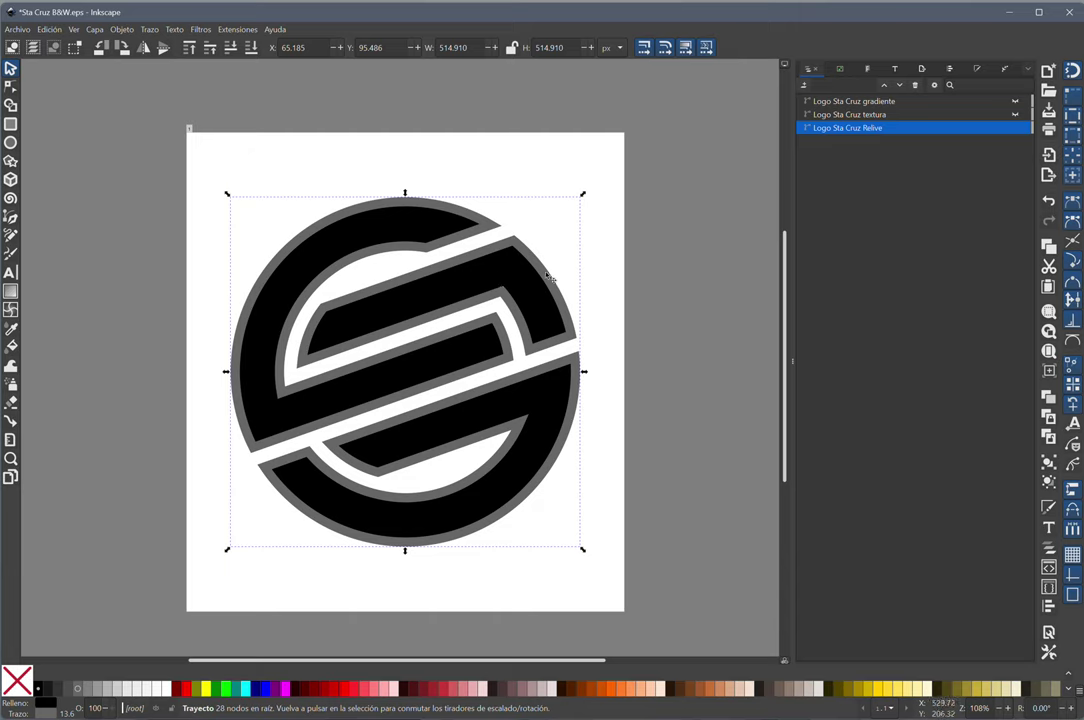
Give the Relive copy a black outline and turn it into a two-object group.
{"action": "left_click", "coordinate": [38, 690], "text": "shift"}
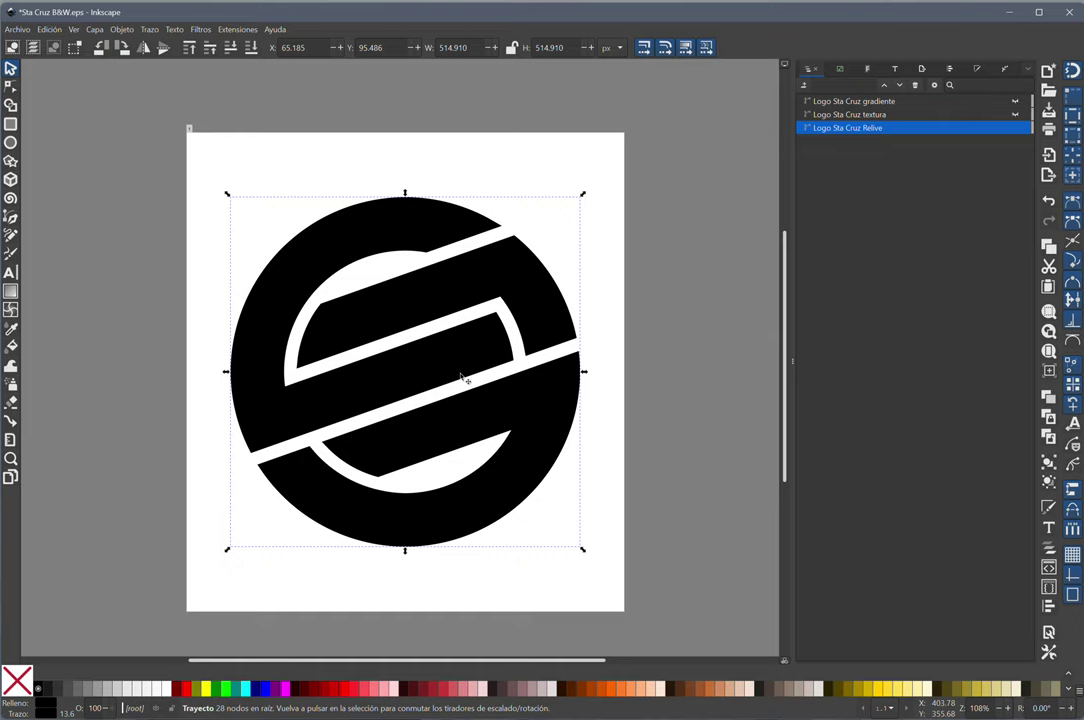
{"action": "key", "text": "ctrl+g"}
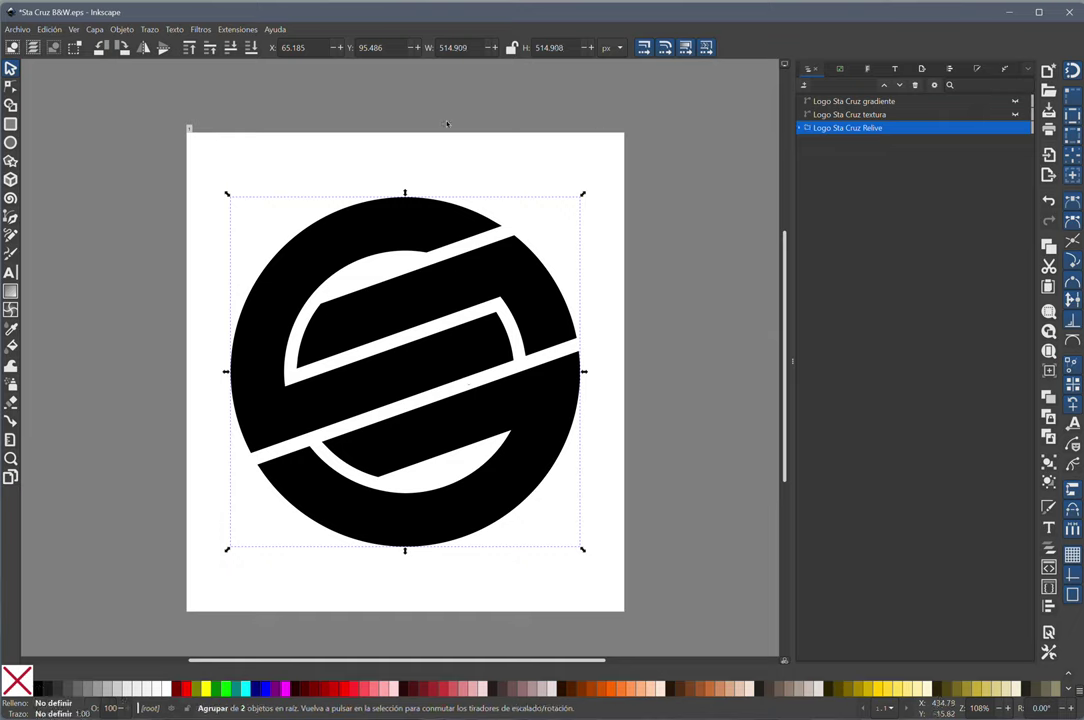
{"action": "left_click", "coordinate": [151, 30]}
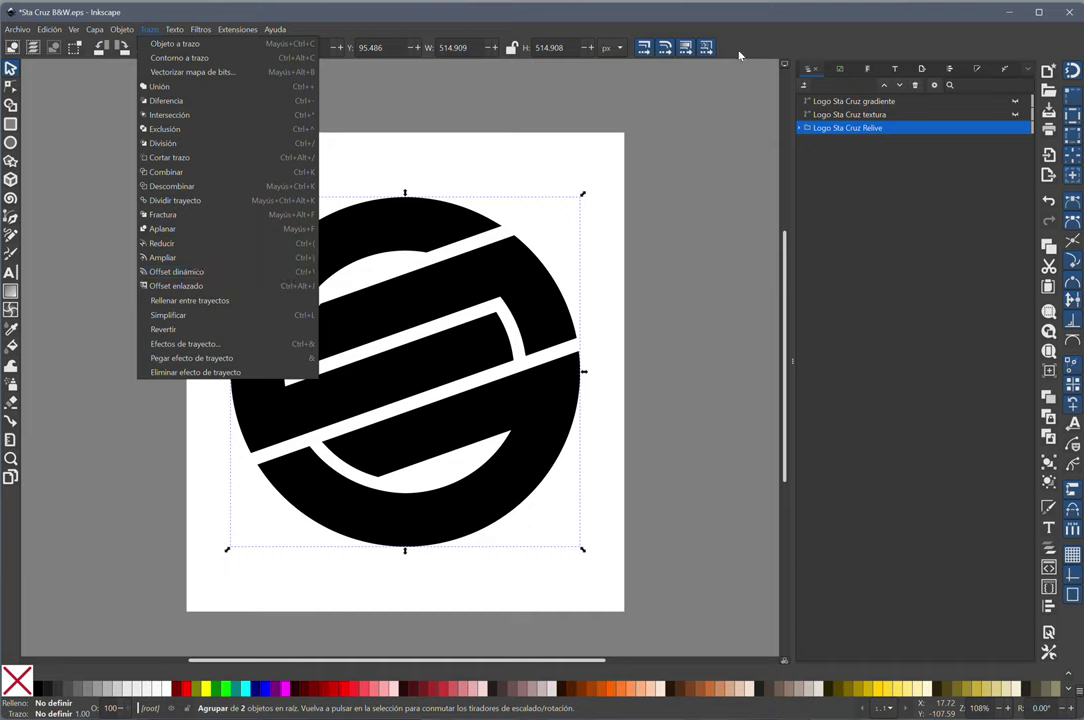
Inspect path5 and path4 inside the Relive group and combine them into one path.
{"action": "left_click", "coordinate": [807, 131]}
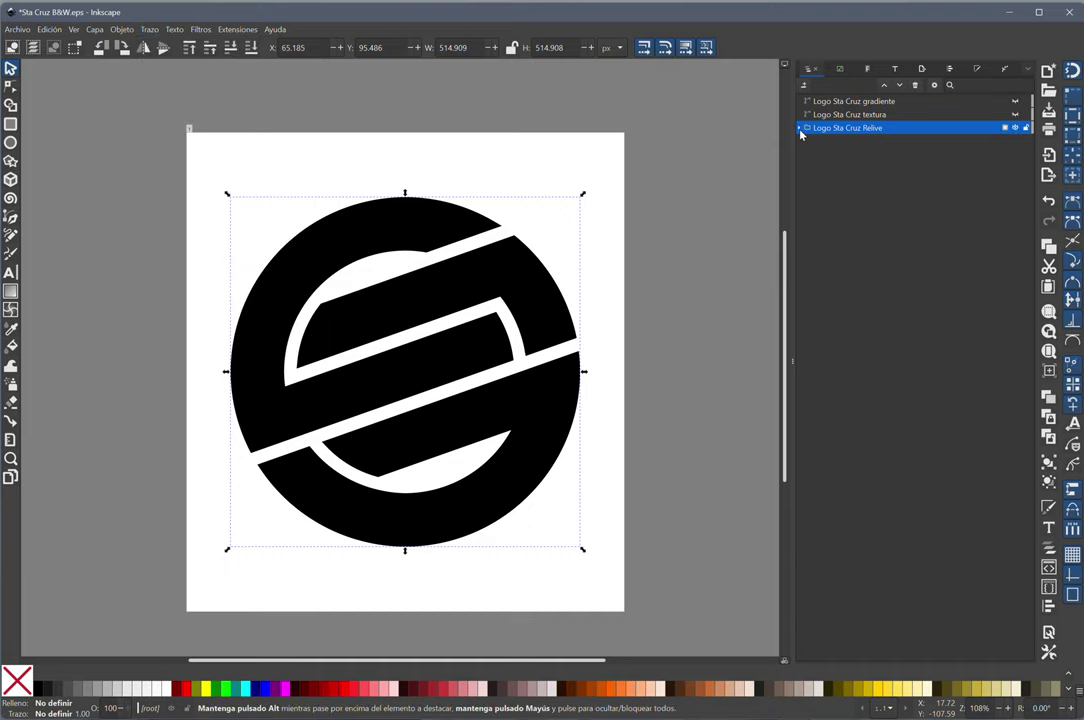
{"action": "left_click", "coordinate": [802, 128]}
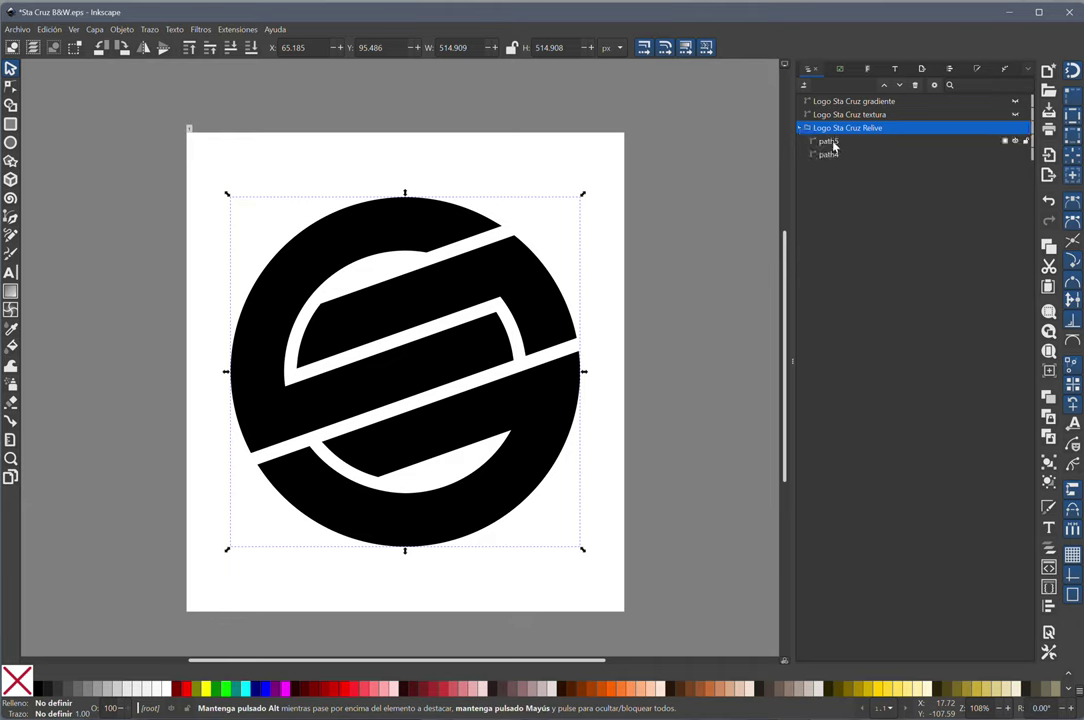
{"action": "left_click", "coordinate": [834, 146]}
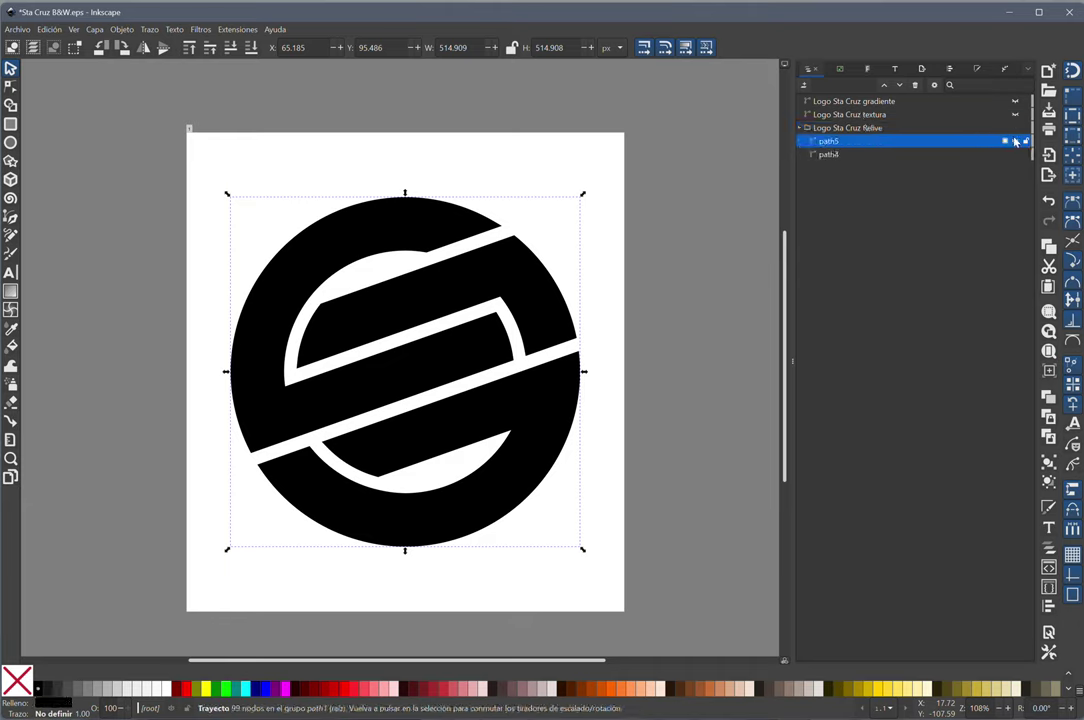
{"action": "left_click", "coordinate": [1015, 141]}
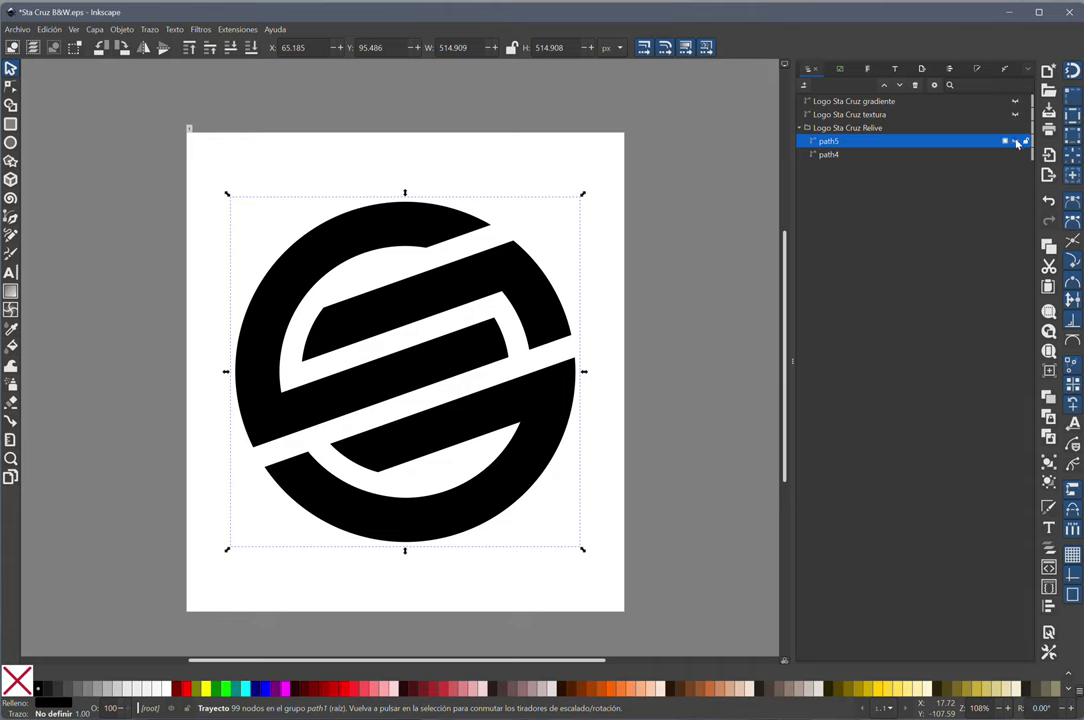
{"action": "left_click", "coordinate": [1015, 155]}
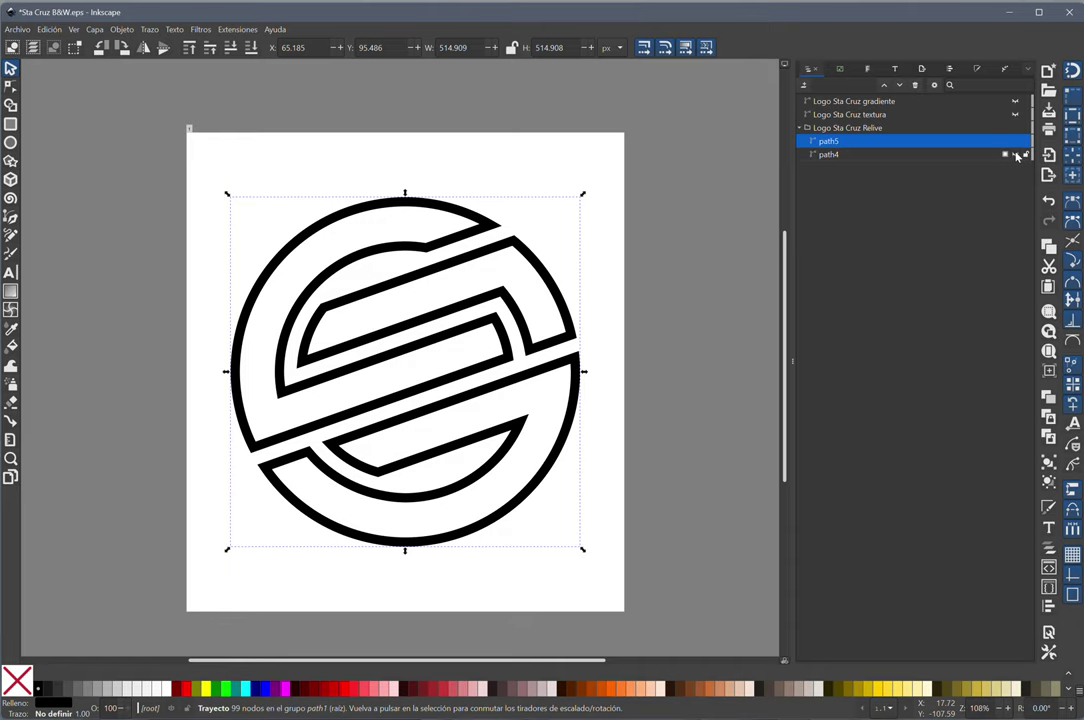
{"action": "left_click", "coordinate": [1016, 155]}
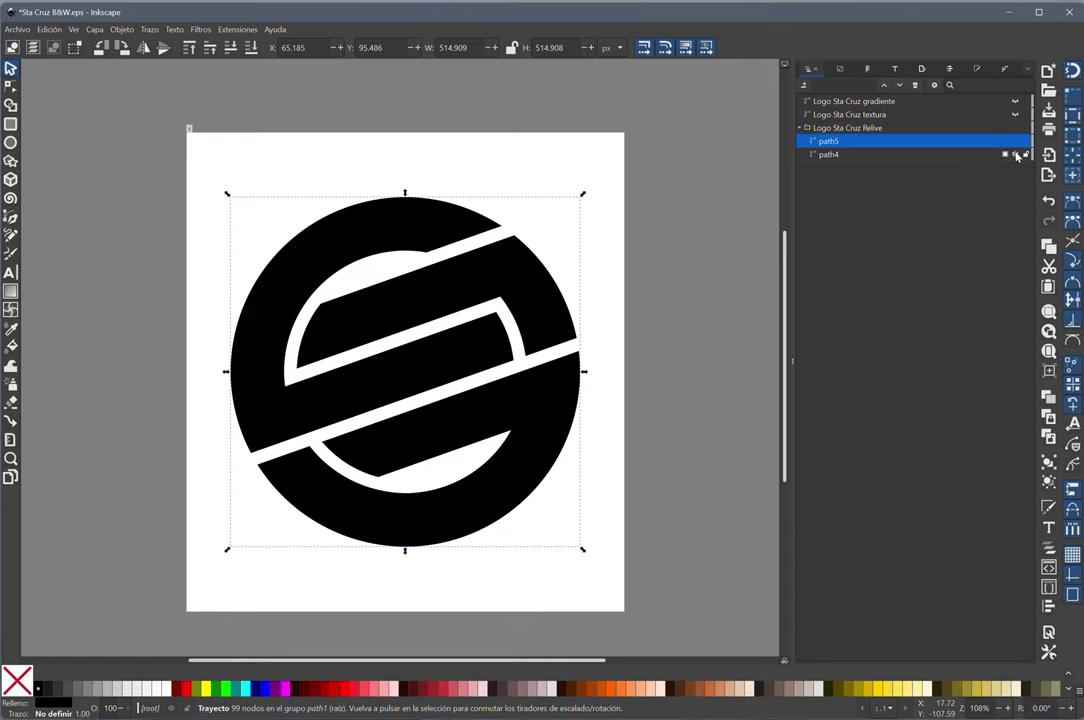
{"action": "left_click", "coordinate": [844, 155], "text": "shift"}
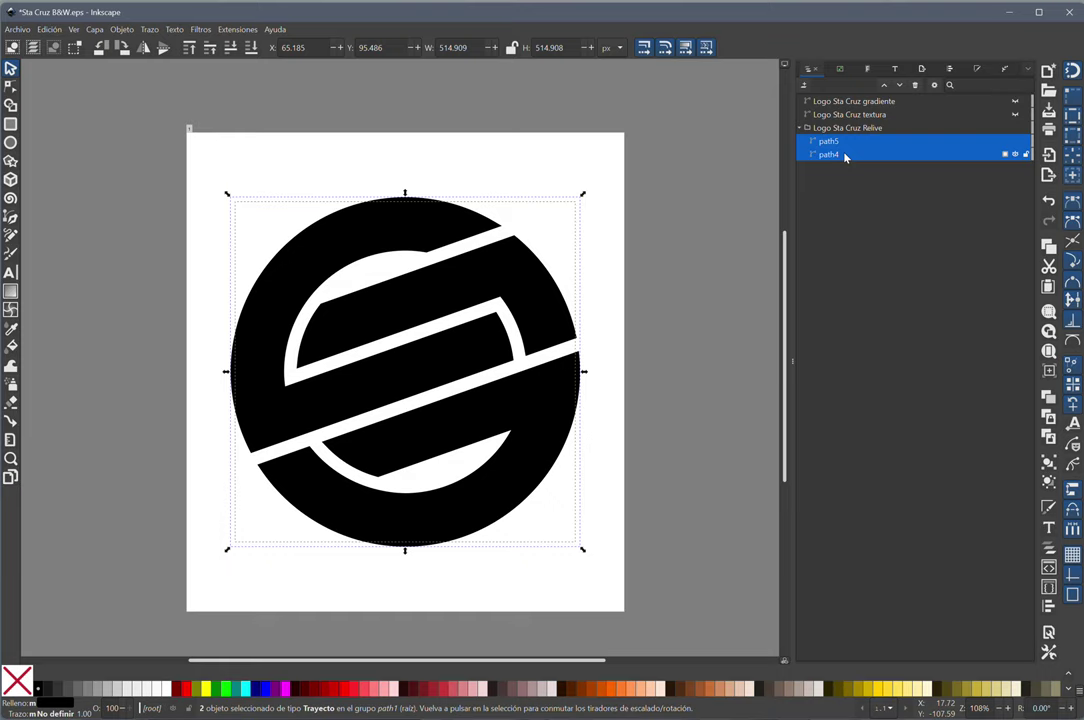
{"action": "key", "text": "ctrl+k"}
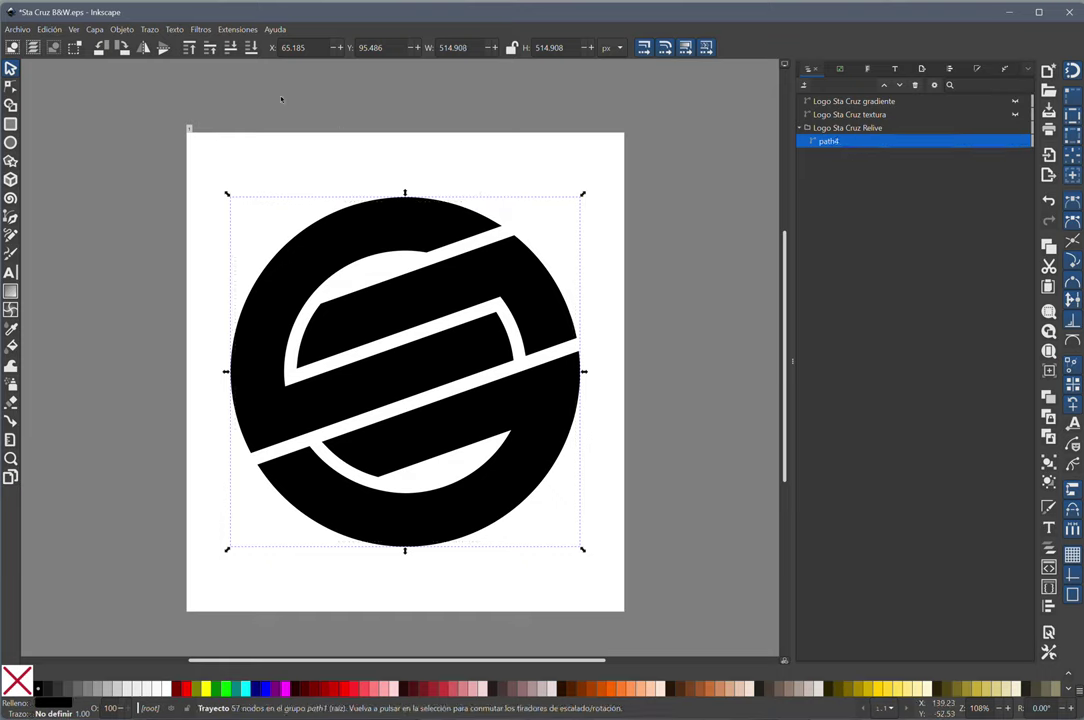
{"action": "left_click", "coordinate": [148, 29]}
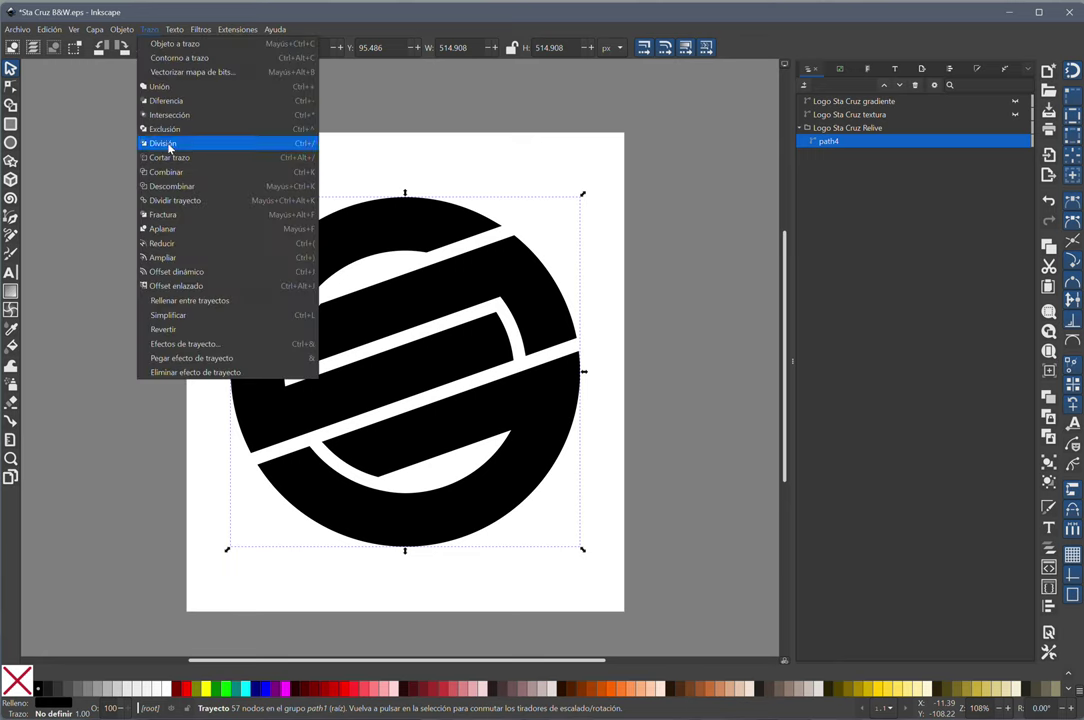
{"action": "left_click", "coordinate": [373, 22]}
{"action": "mouse_move", "coordinate": [830, 141]}
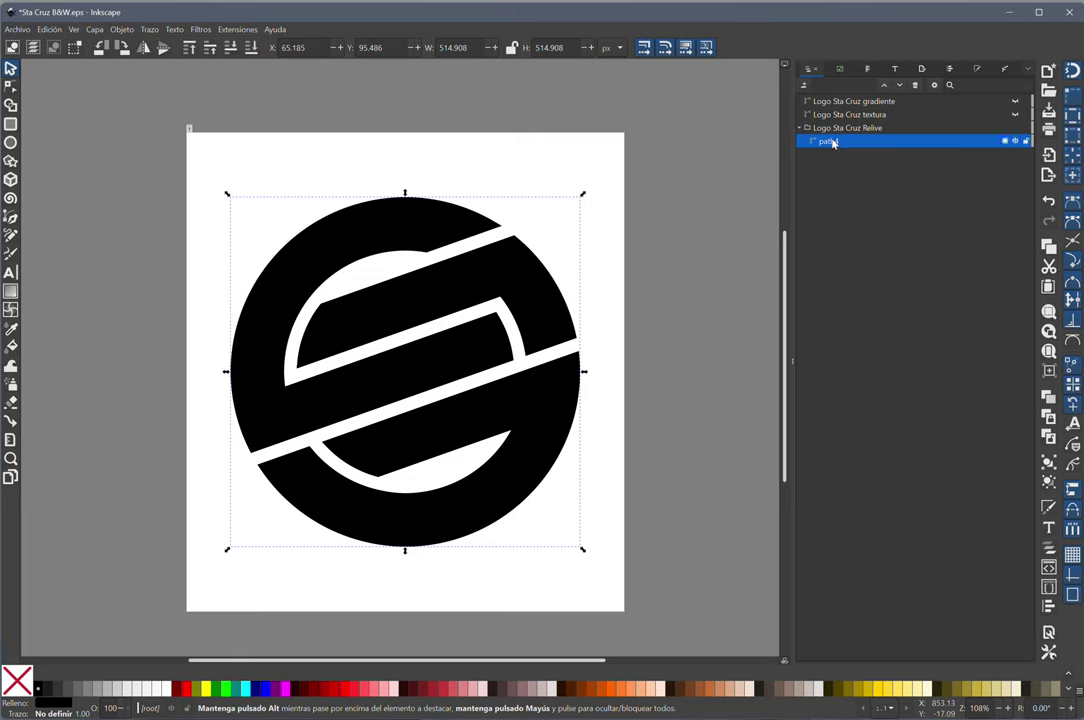
Move the combined path to top level, delete the empty group, rename it 'Relieve' and hide it.
{"action": "left_click_drag", "start_coordinate": [833, 143], "coordinate": [850, 124]}
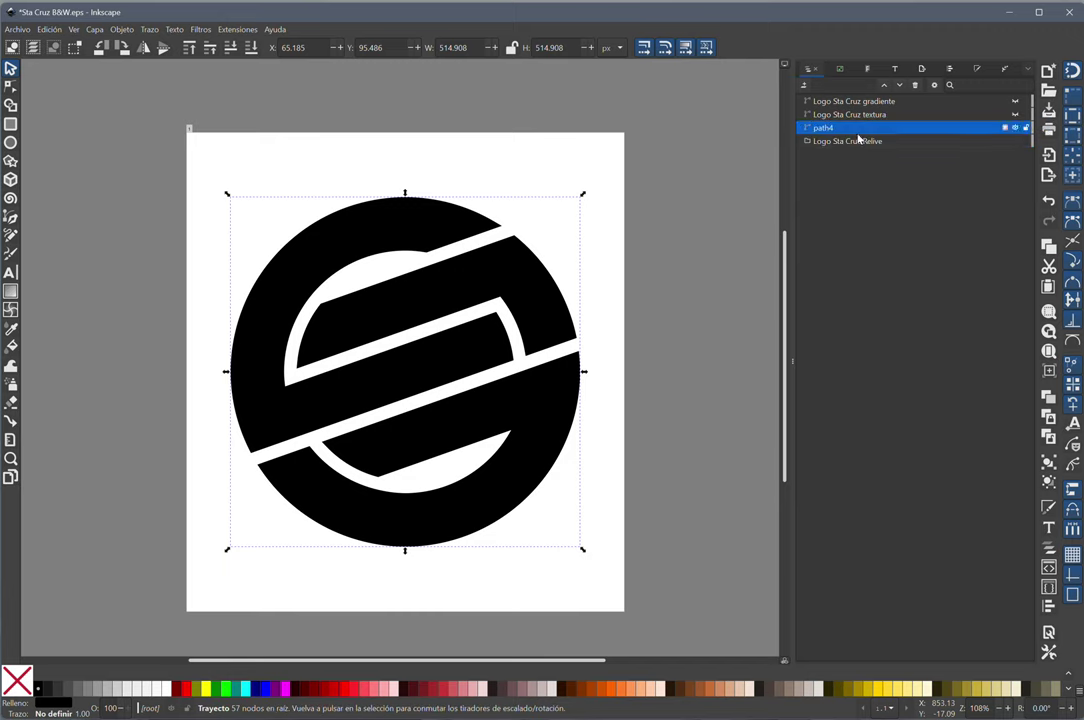
{"action": "left_click", "coordinate": [840, 145]}
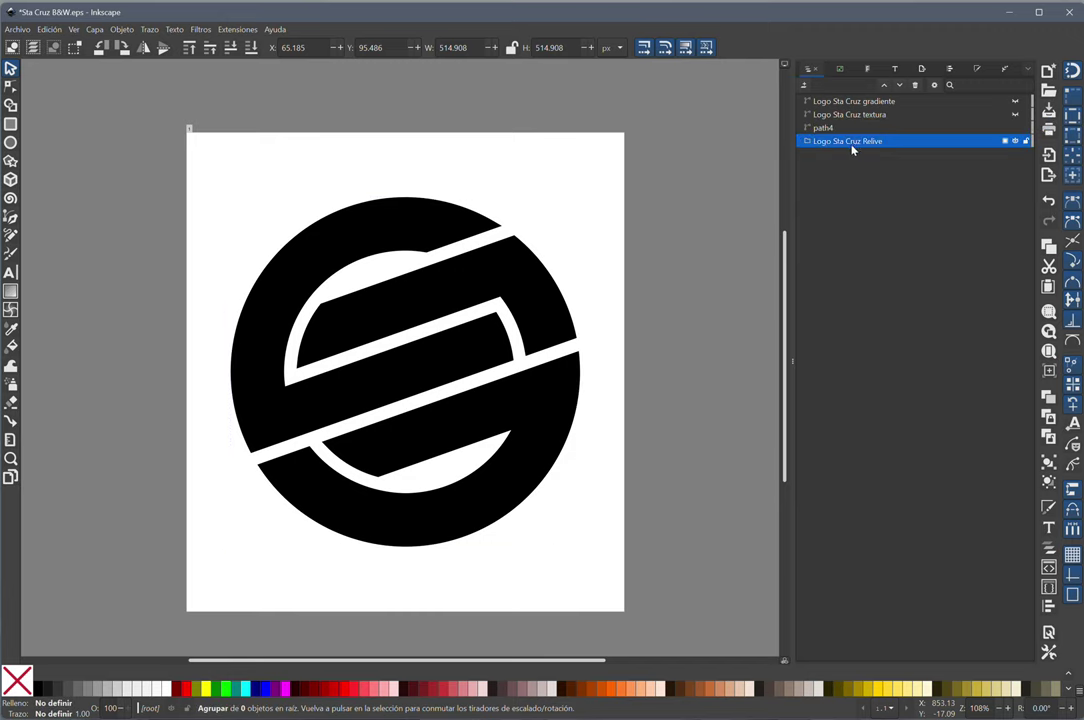
{"action": "left_click", "coordinate": [916, 86]}
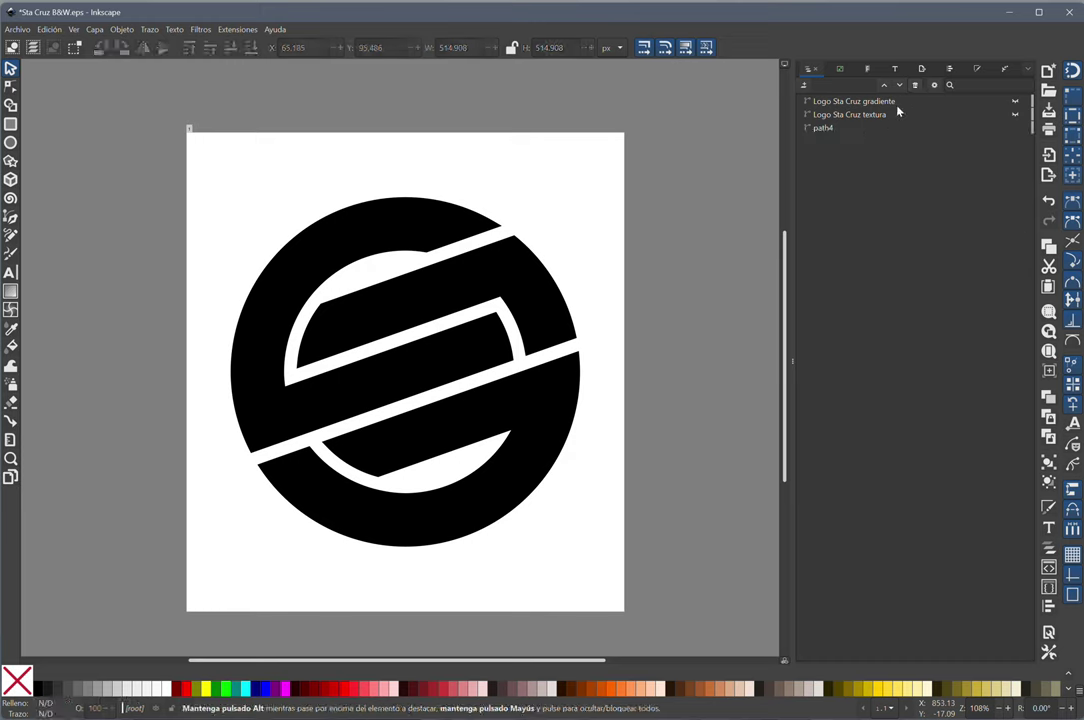
{"action": "double_click", "coordinate": [825, 130]}
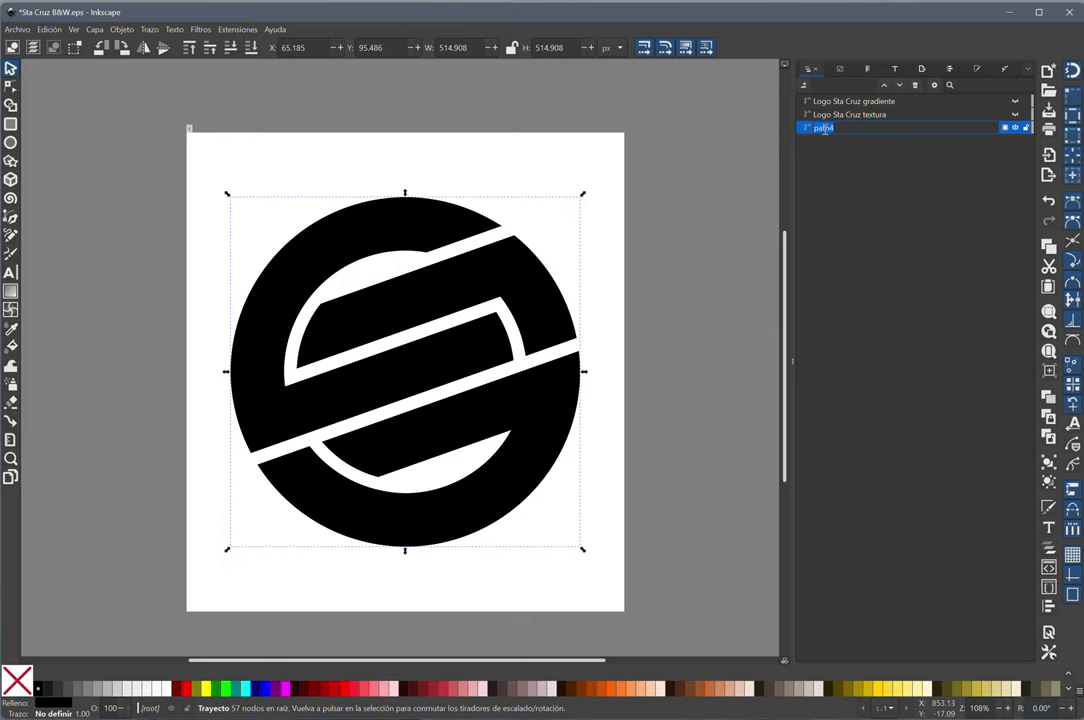
{"action": "type", "text": "Reliev"}
{"action": "type", "text": "e"}
{"action": "key", "text": "Return"}
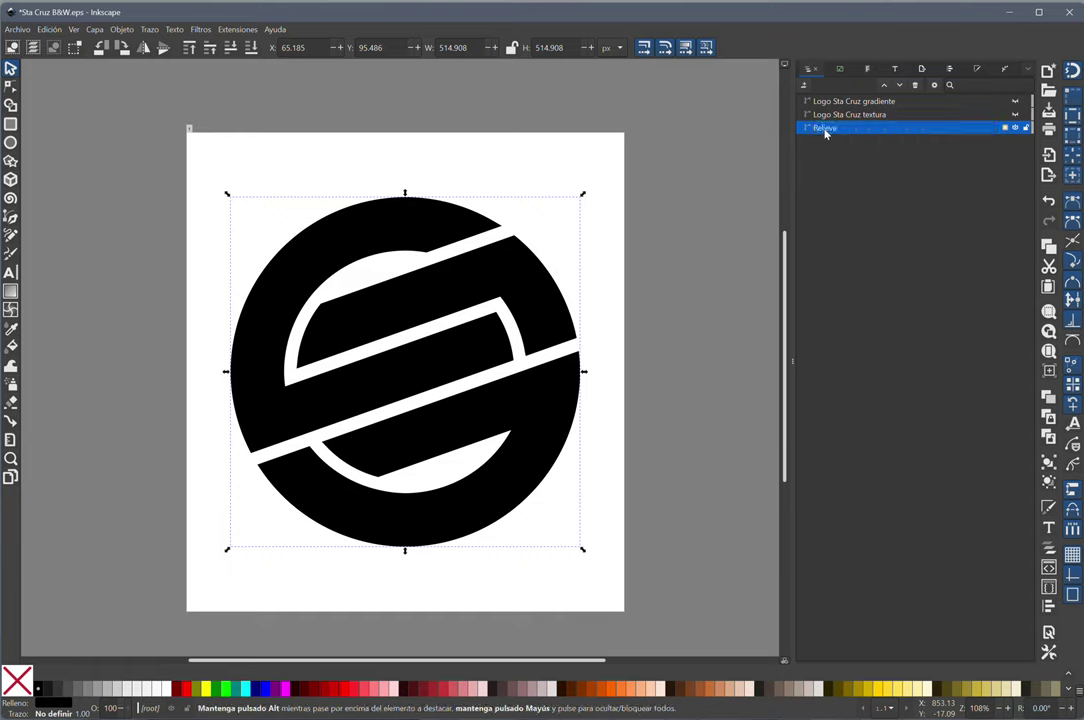
{"action": "left_click", "coordinate": [1015, 114]}
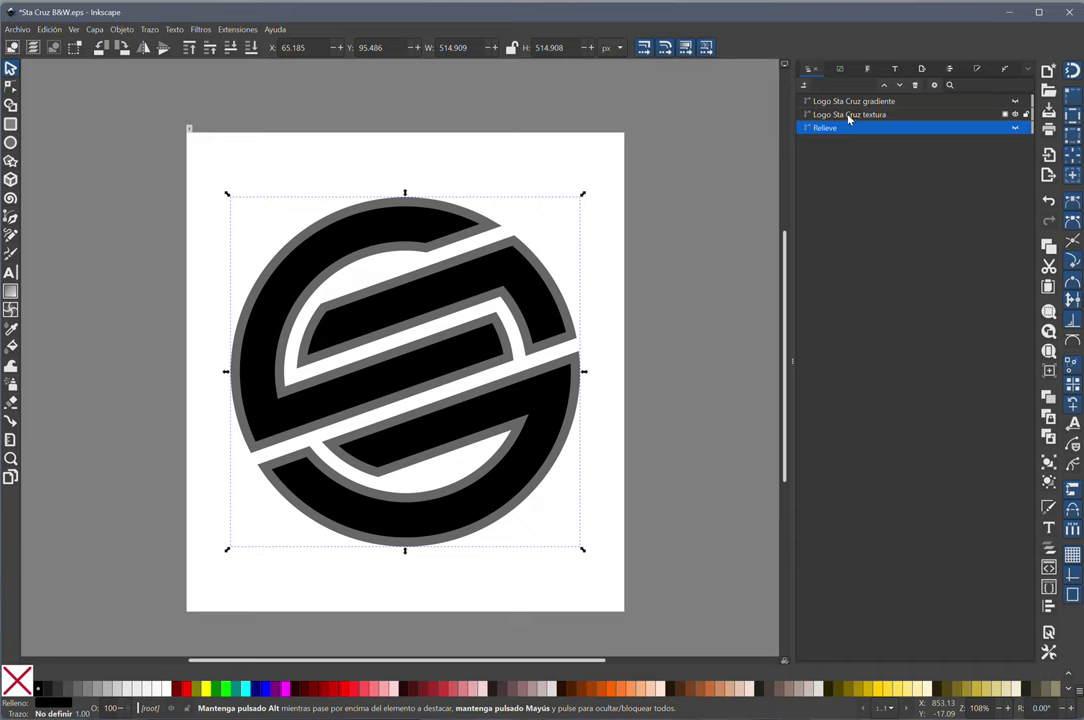
Delete the old textura object and place a duplicate of Relieve below Logo Sta Cruz gradiente.
{"action": "left_click", "coordinate": [848, 115]}
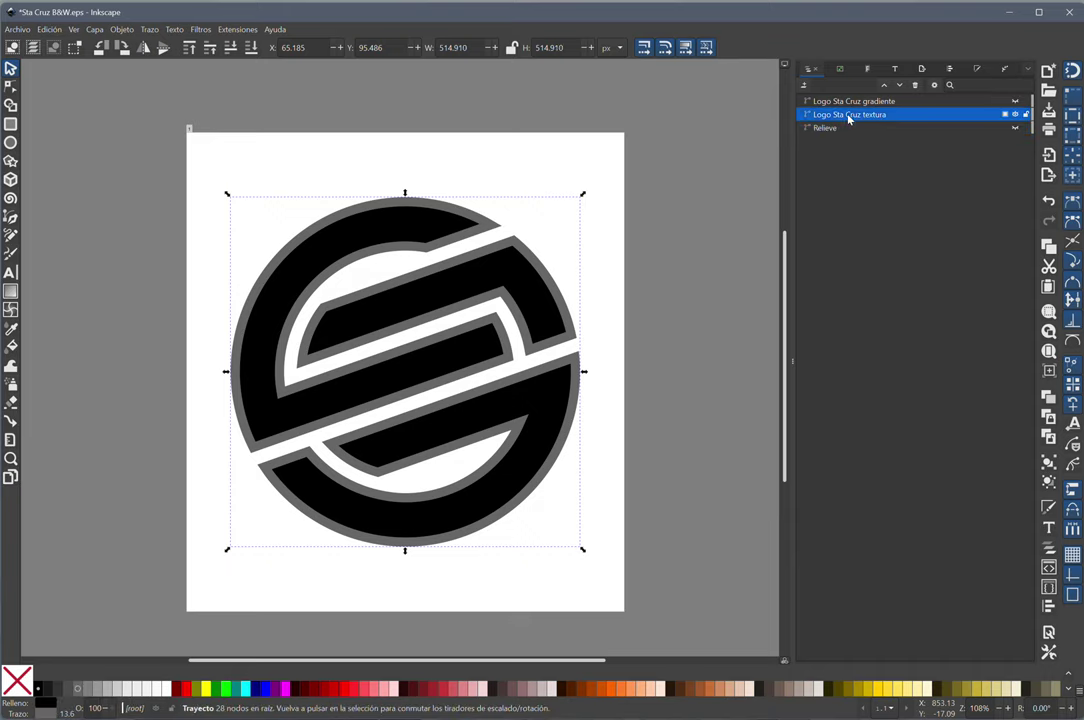
{"action": "key", "text": "Delete"}
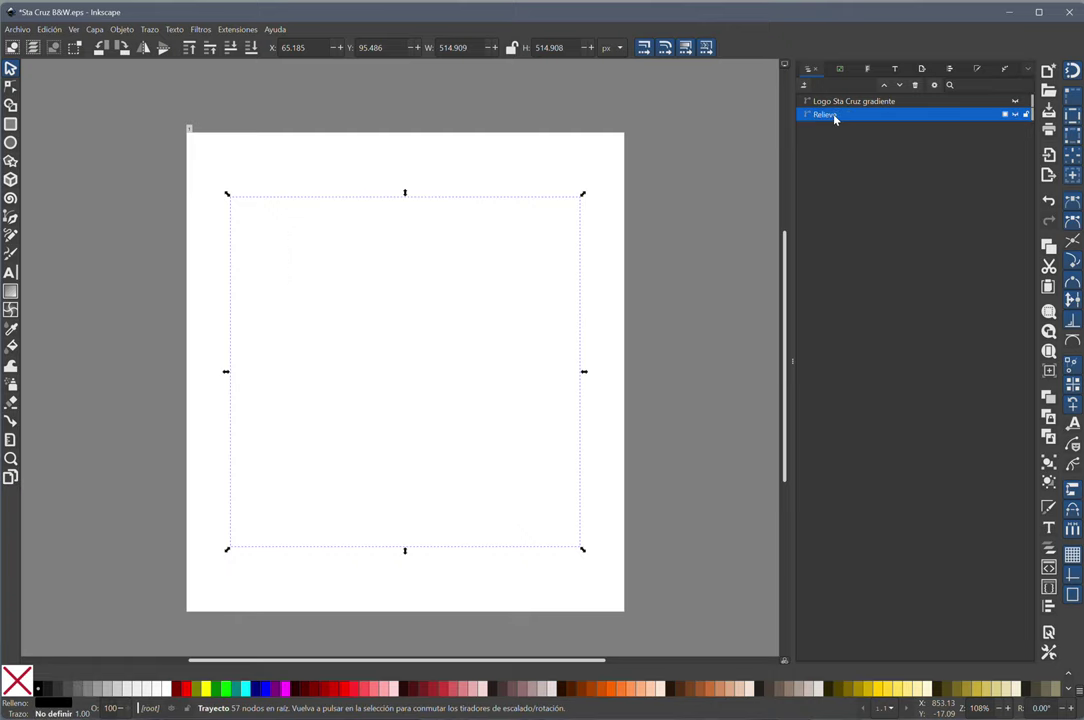
{"action": "left_click", "coordinate": [1015, 114]}
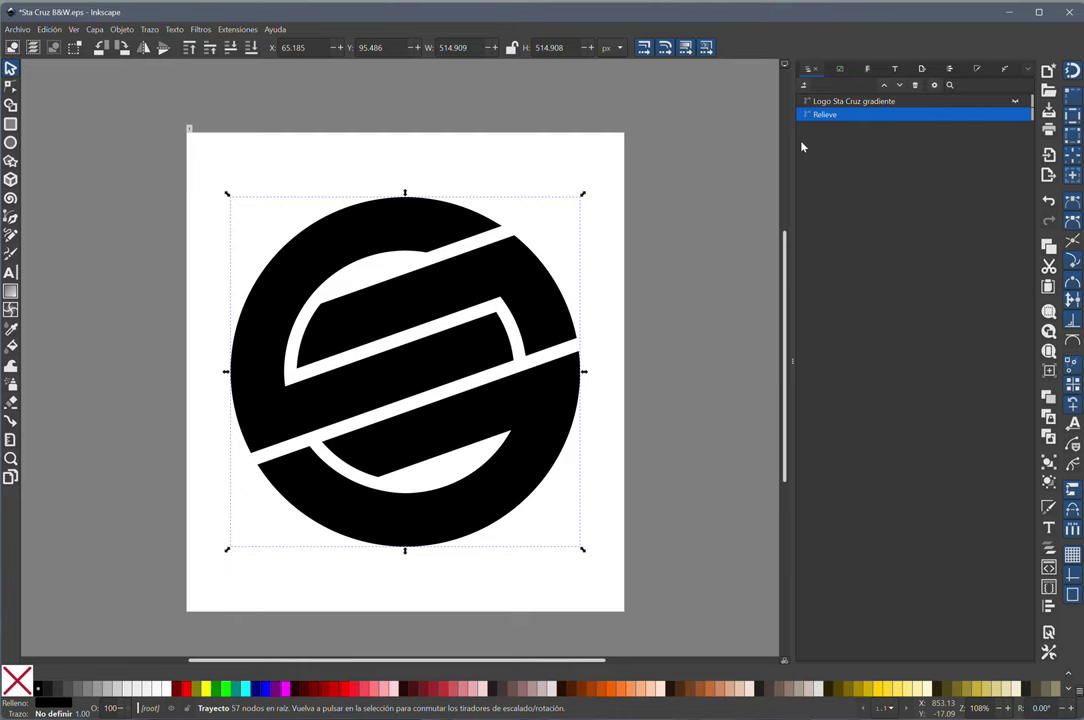
{"action": "key", "text": "ctrl+alt+v"}
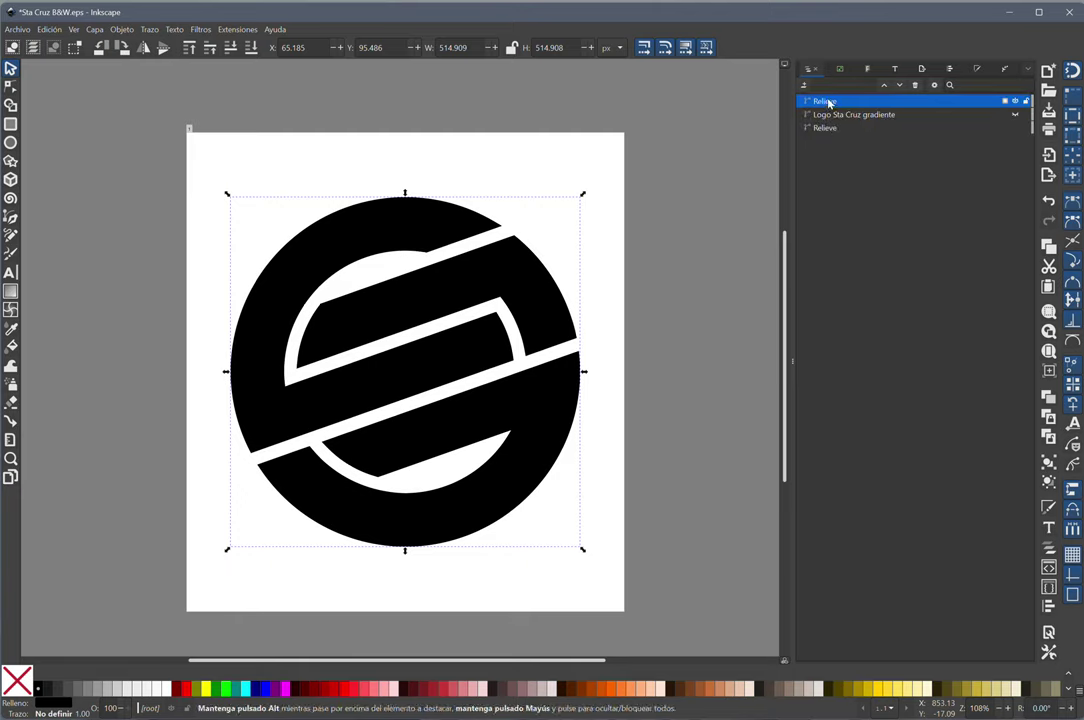
{"action": "left_click_drag", "start_coordinate": [828, 103], "coordinate": [832, 116]}
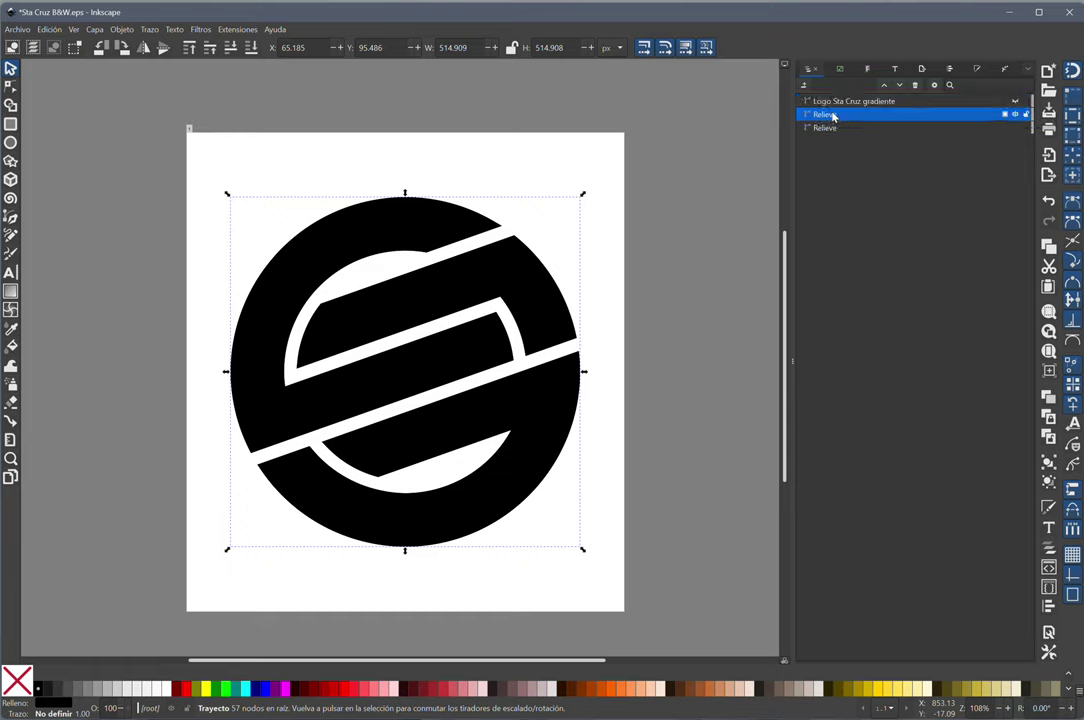
Name the duplicate 'Textura' and leave only the gradient logo visible.
{"action": "double_click", "coordinate": [826, 115]}
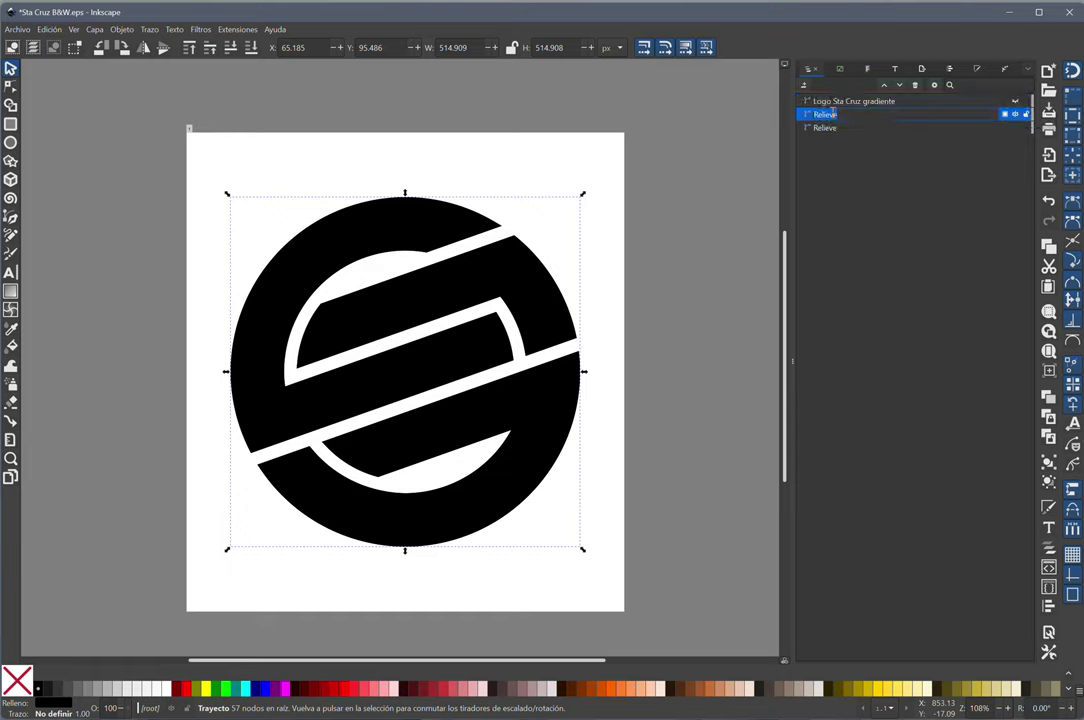
{"action": "type", "text": "Textura"}
{"action": "key", "text": "Return"}
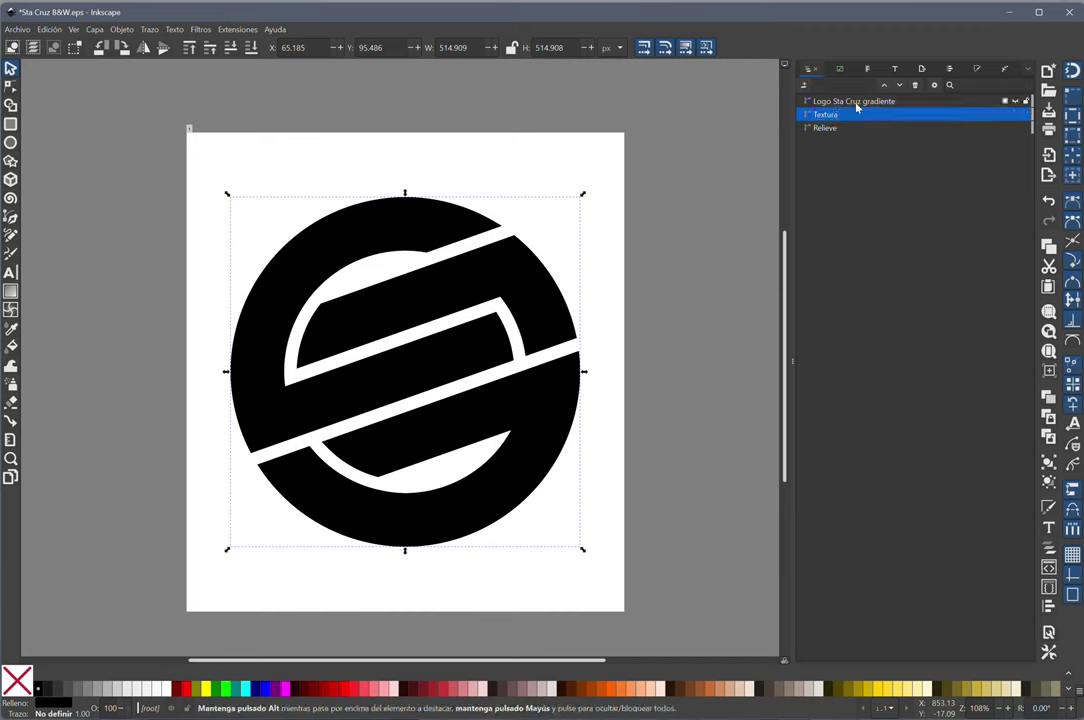
{"action": "left_click", "coordinate": [855, 102]}
{"action": "mouse_move", "coordinate": [1015, 114]}
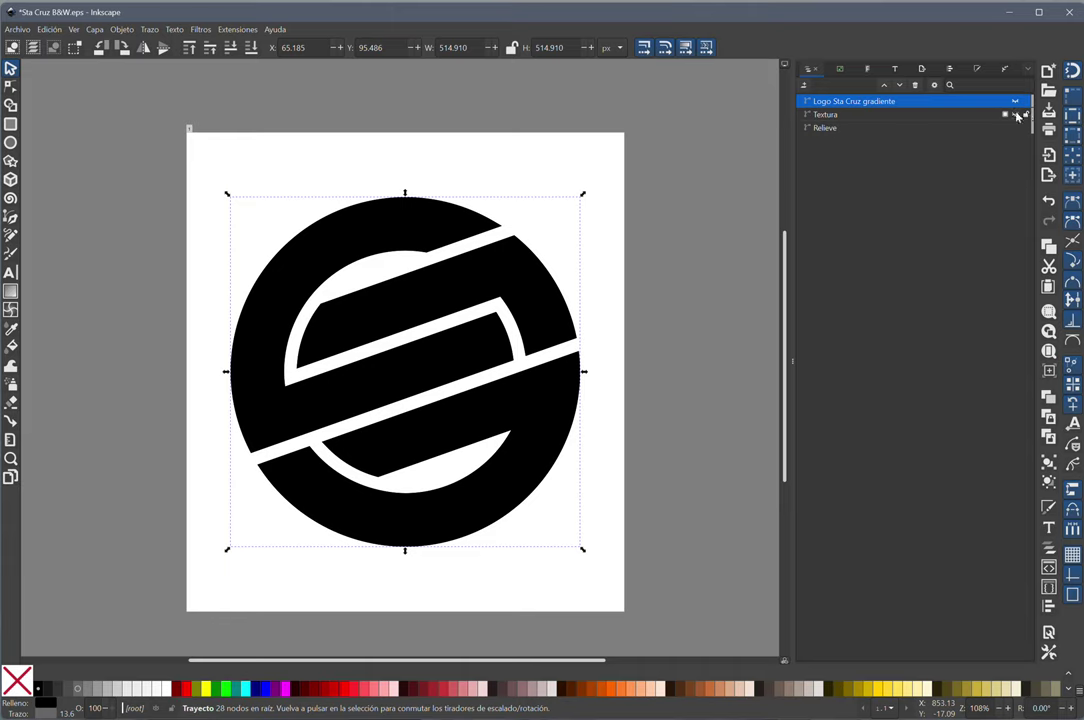
{"action": "left_click", "coordinate": [1015, 127]}
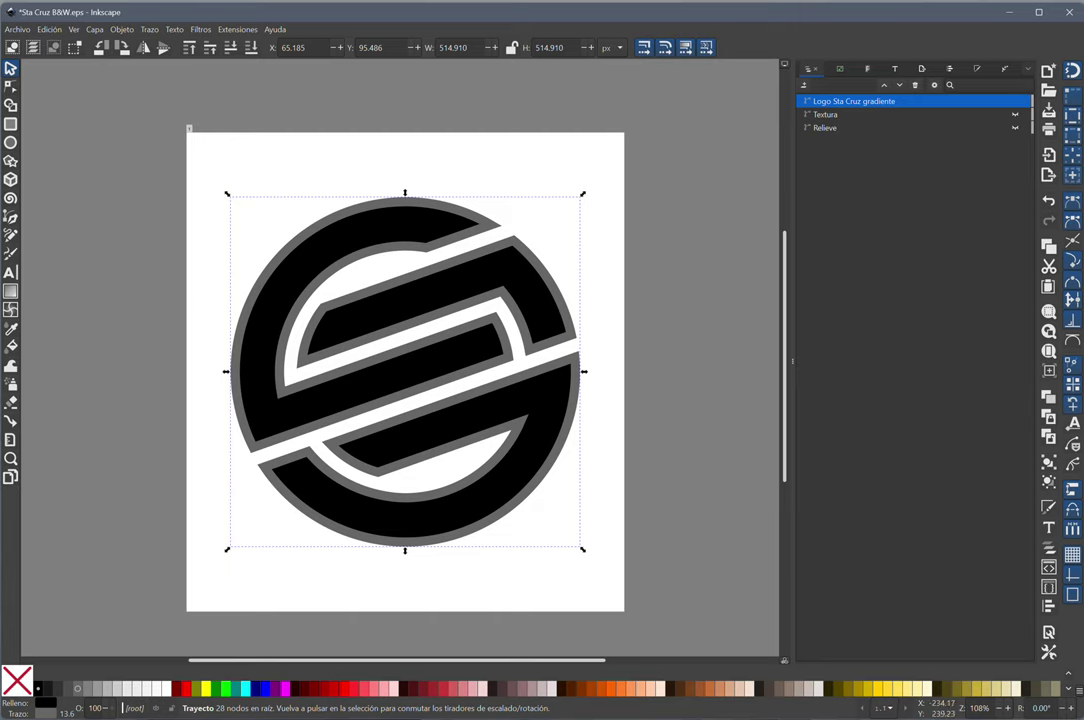
Fill the logo with a tilted linear gradient ending in fully opaque black.
{"action": "left_click", "coordinate": [10, 292]}
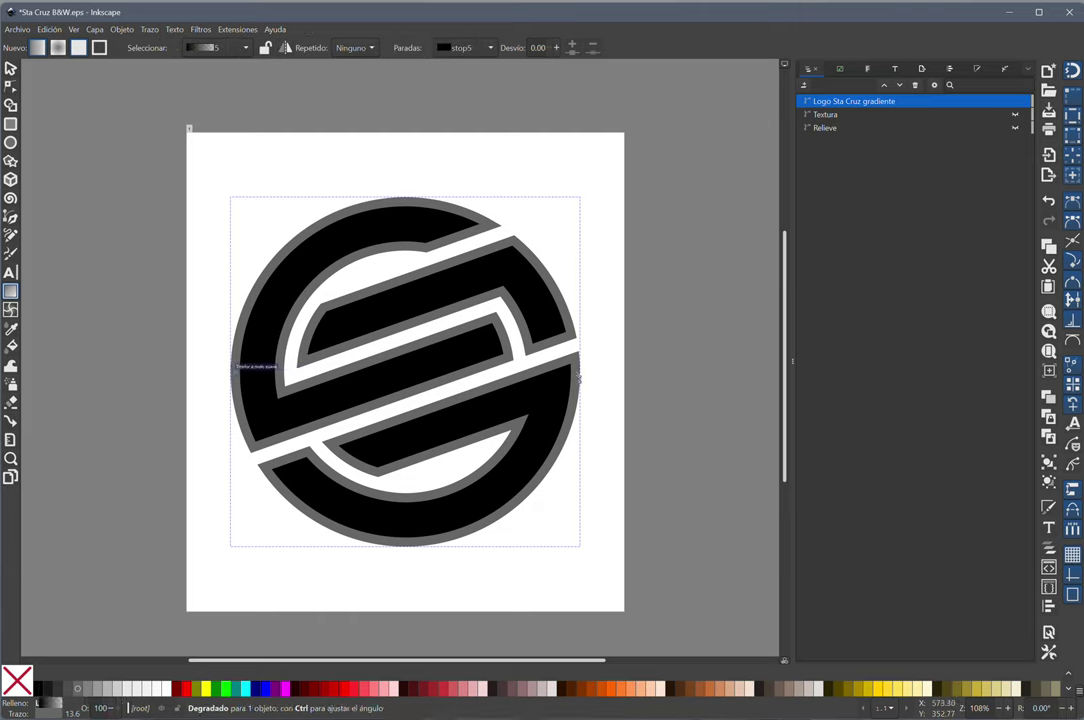
{"action": "left_click_drag", "start_coordinate": [235, 372], "coordinate": [575, 372]}
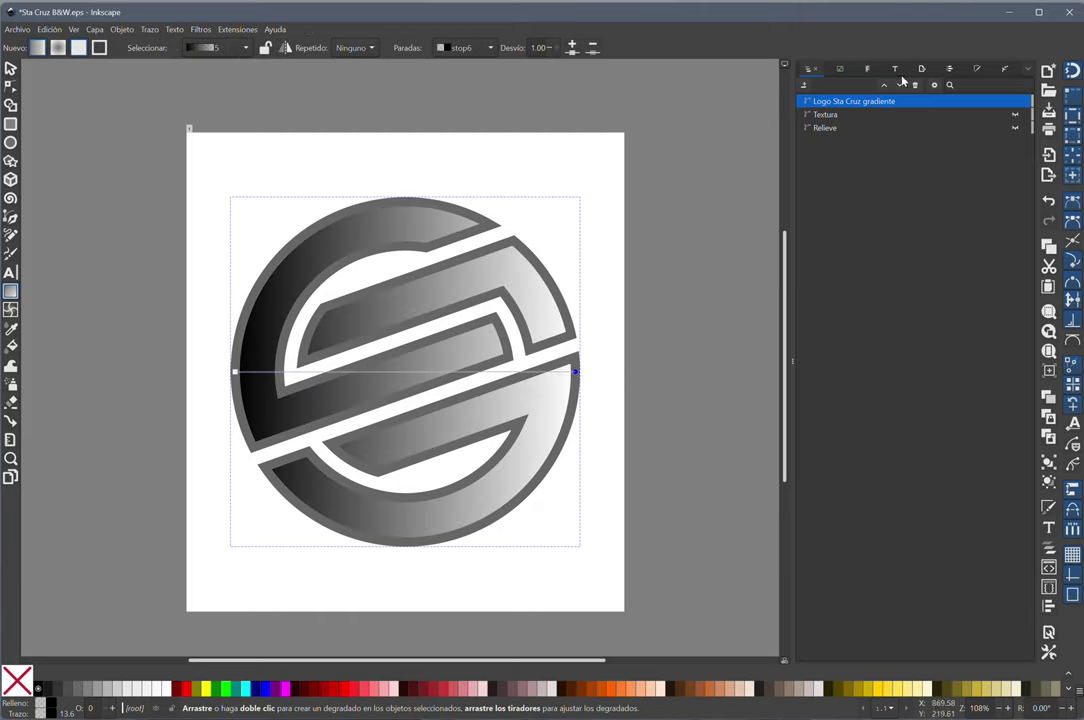
{"action": "left_click", "coordinate": [977, 70]}
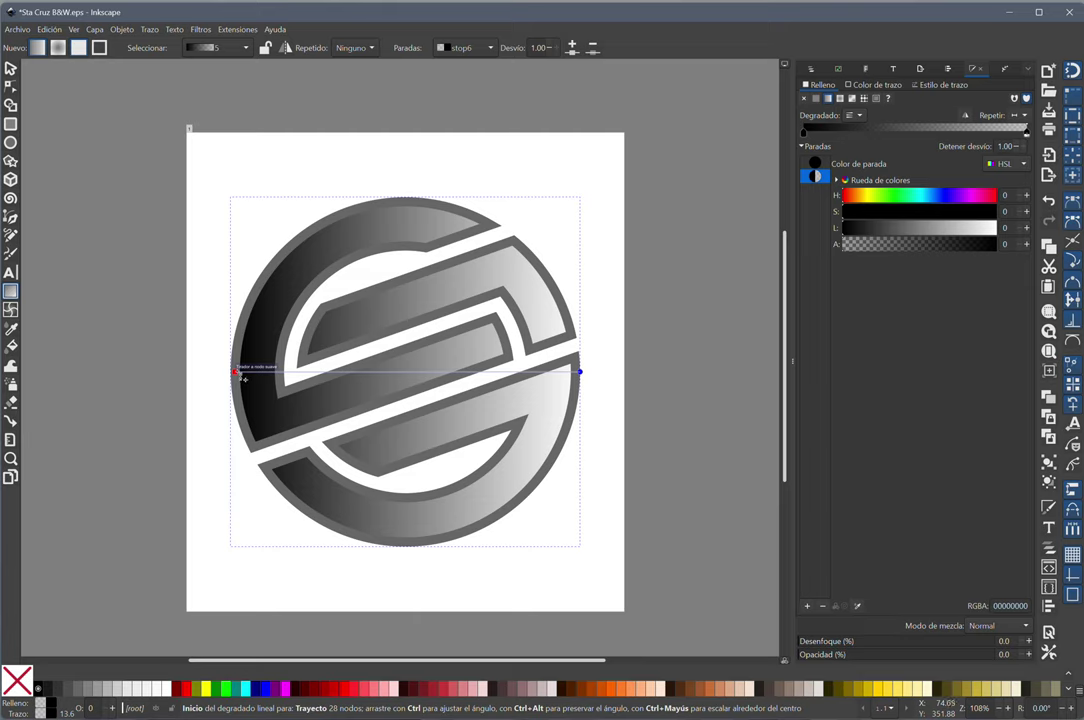
{"action": "left_click_drag", "start_coordinate": [240, 373], "coordinate": [245, 456]}
{"action": "left_click", "coordinate": [579, 372]}
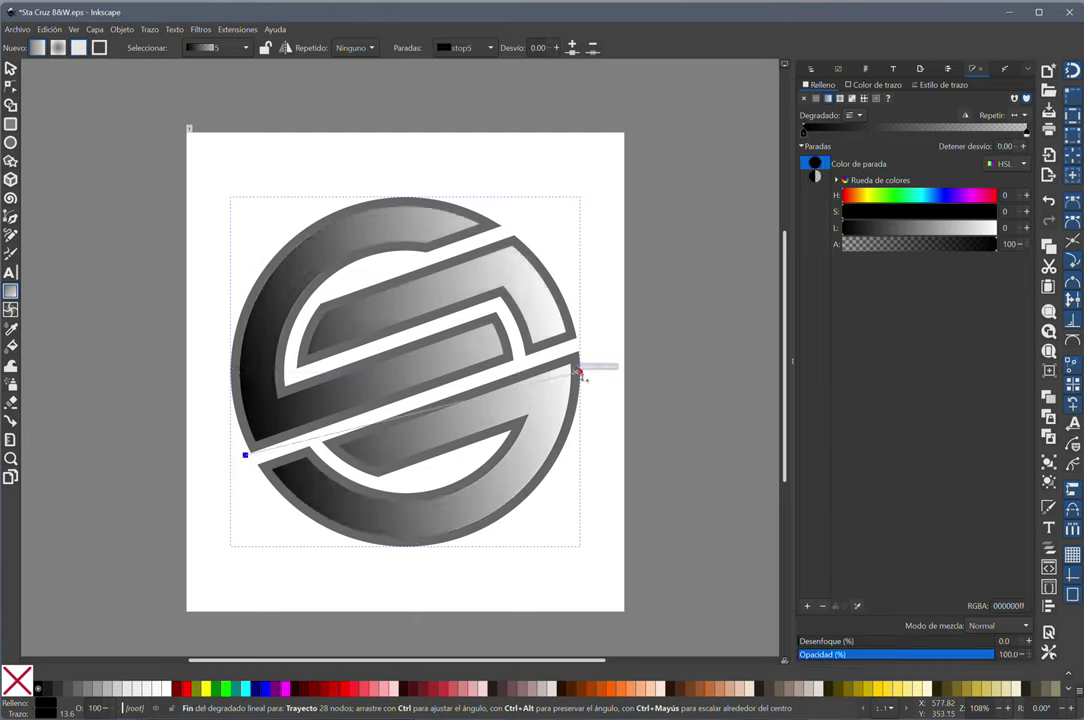
{"action": "left_click_drag", "start_coordinate": [579, 372], "coordinate": [581, 335]}
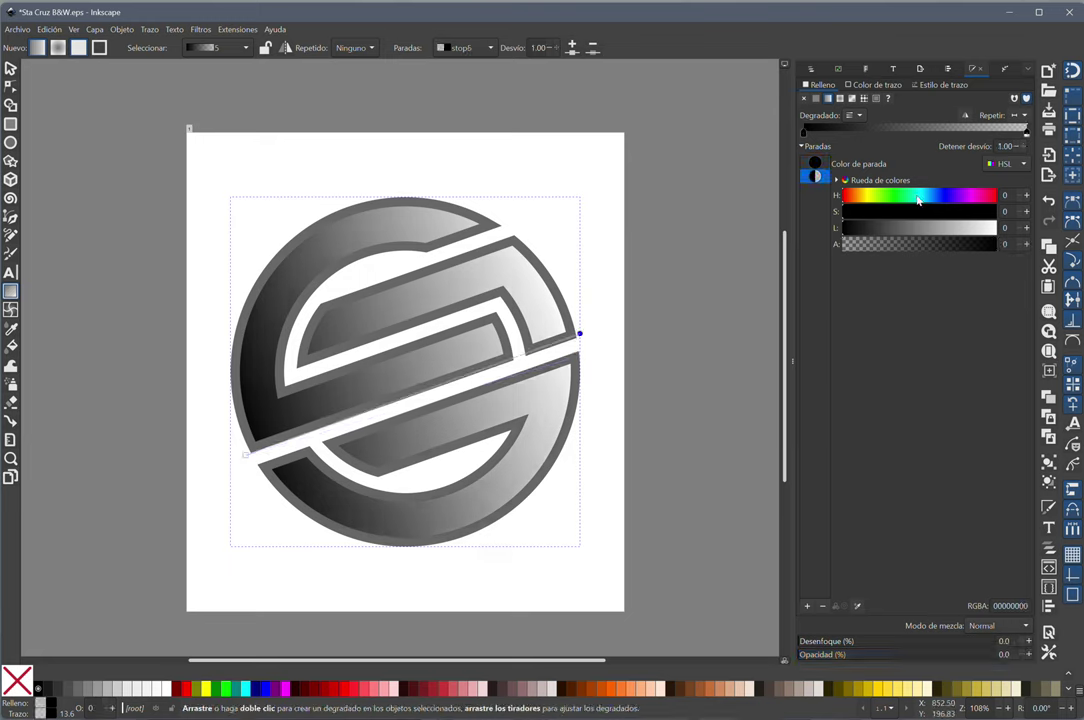
{"action": "left_click", "coordinate": [843, 245]}
{"action": "left_click_drag", "start_coordinate": [843, 245], "coordinate": [998, 245]}
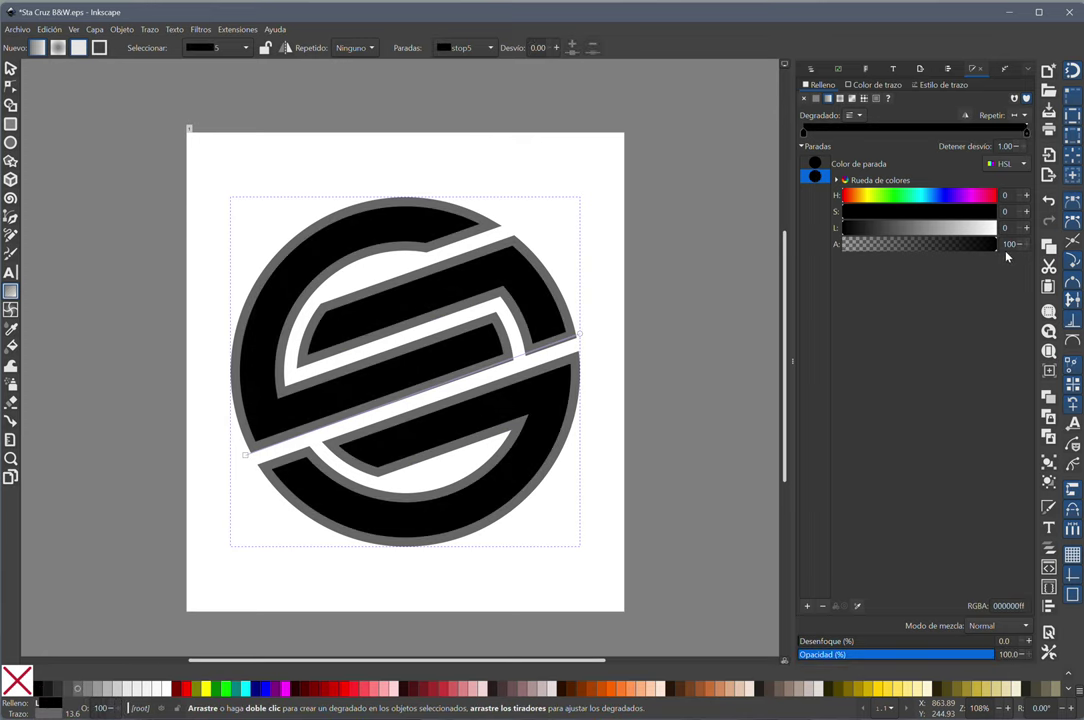
Add two extra gradient stops at offsets 0.23 and 0.75.
{"action": "left_click", "coordinate": [824, 167]}
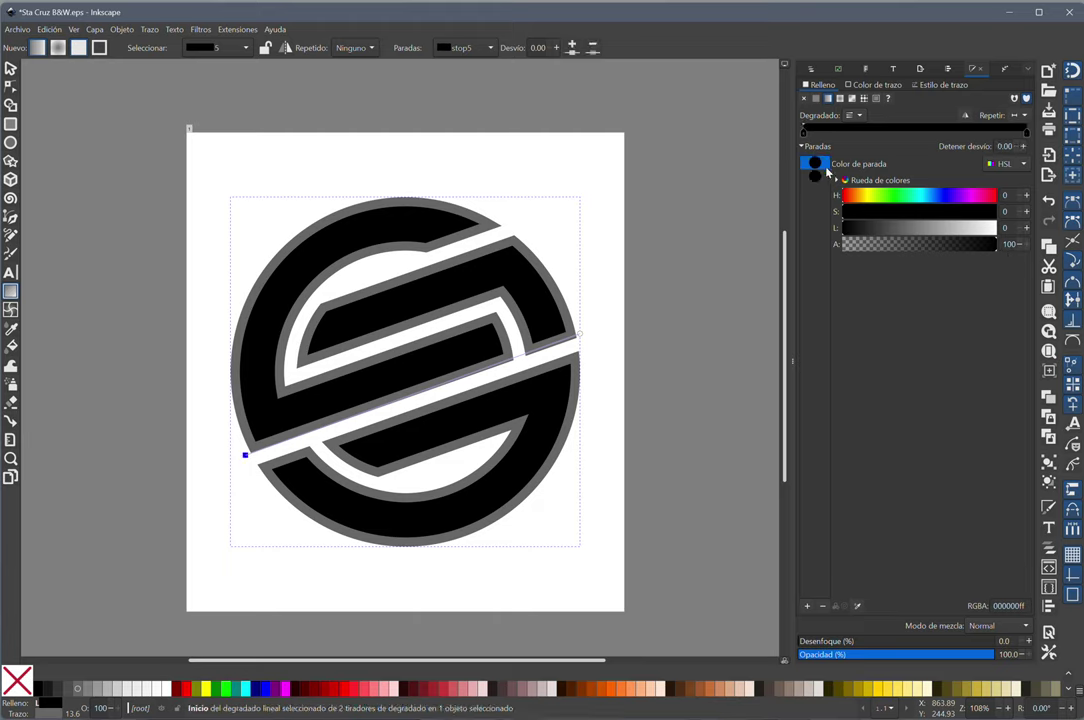
{"action": "left_click", "coordinate": [807, 606]}
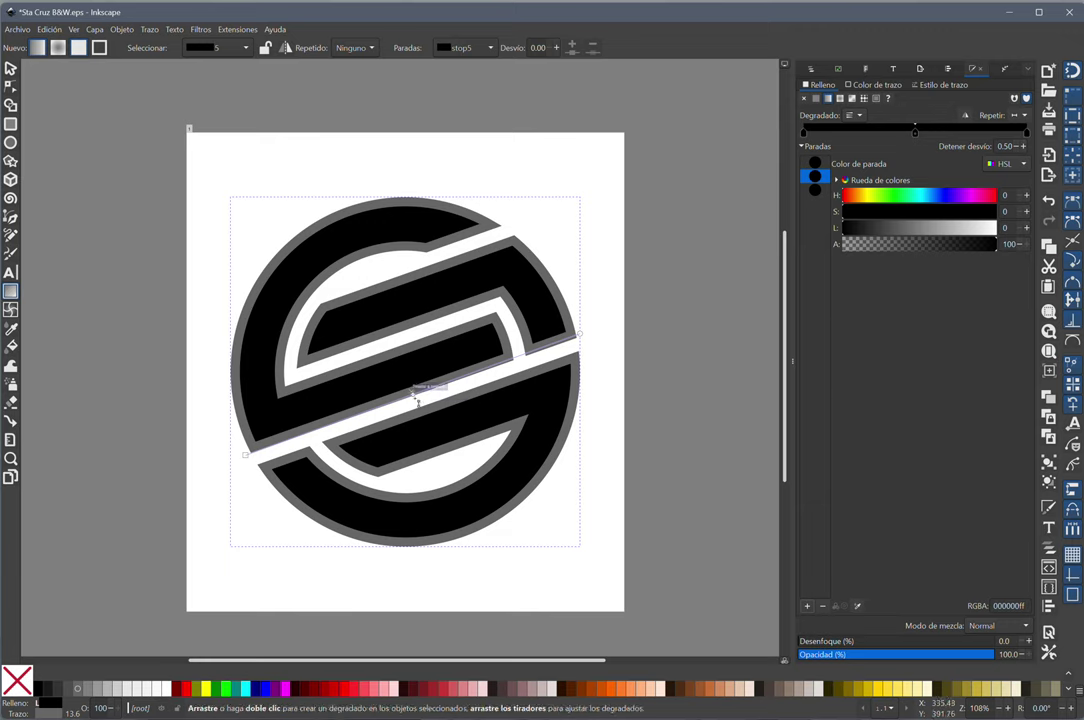
{"action": "left_click_drag", "start_coordinate": [418, 398], "coordinate": [326, 431]}
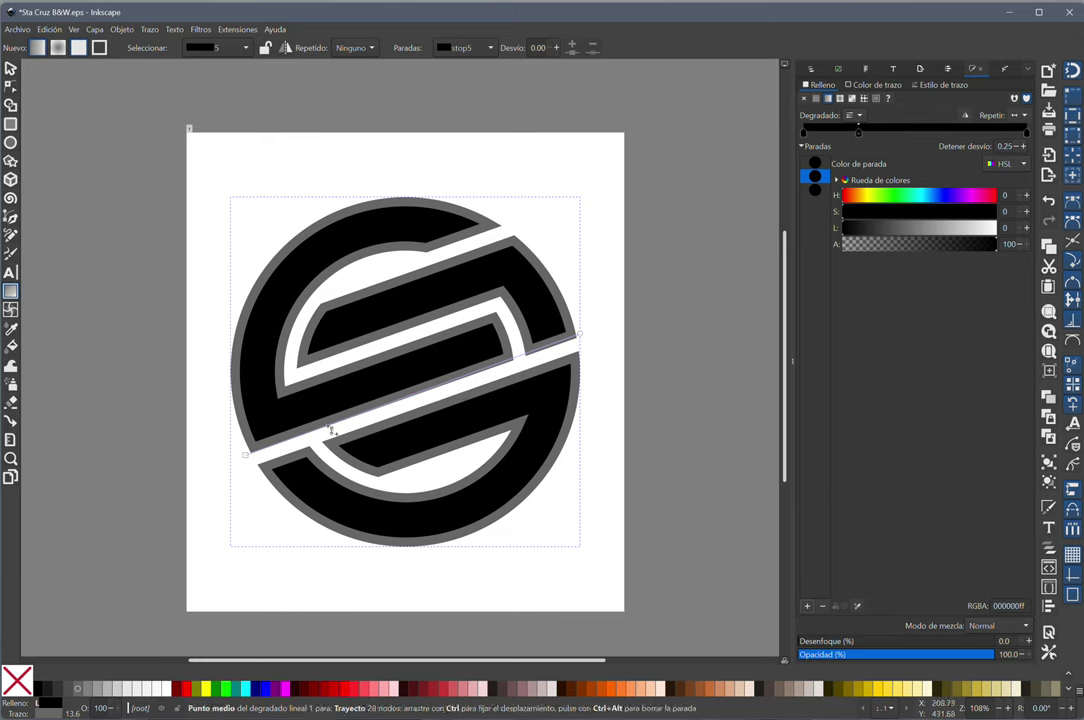
{"action": "left_click", "coordinate": [808, 606]}
{"action": "left_click", "coordinate": [808, 607]}
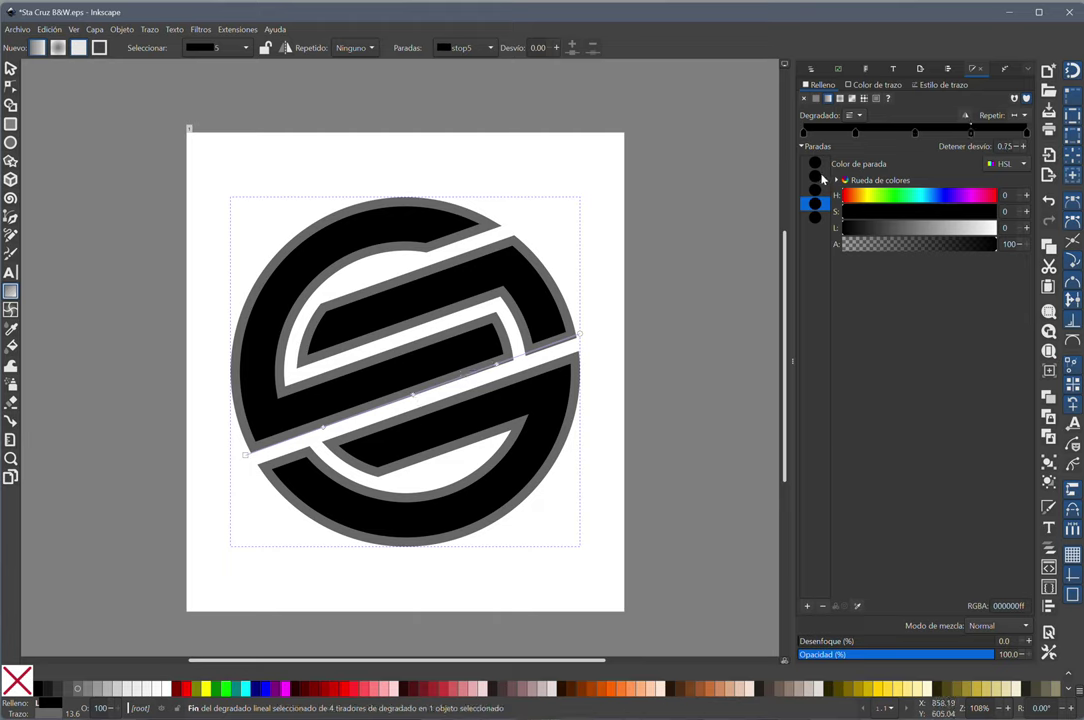
Lighten the 0.23 and 0.75 stops to light grey for a metallic sheen.
{"action": "left_click", "coordinate": [903, 228]}
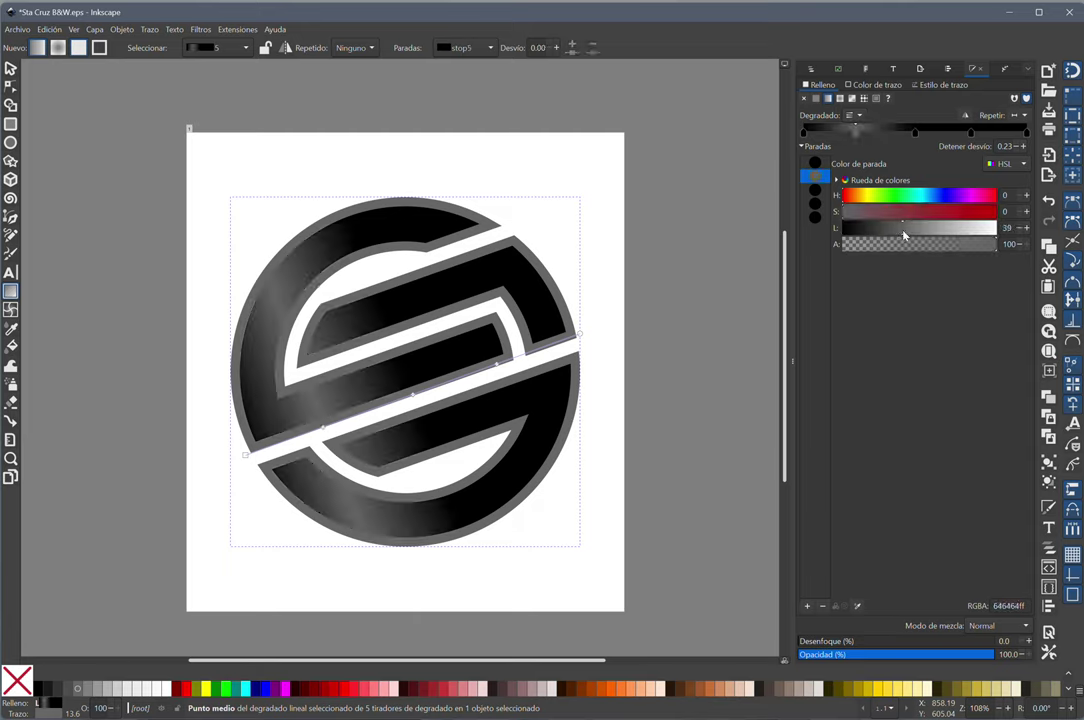
{"action": "left_click_drag", "start_coordinate": [903, 230], "coordinate": [923, 240]}
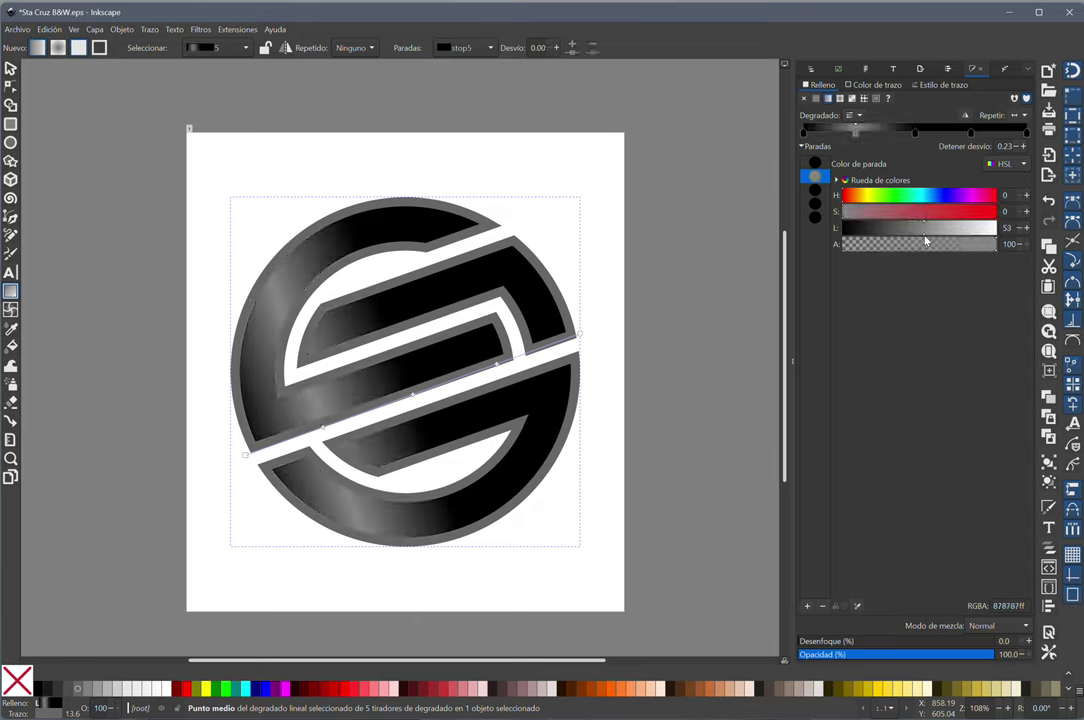
{"action": "left_click", "coordinate": [815, 203]}
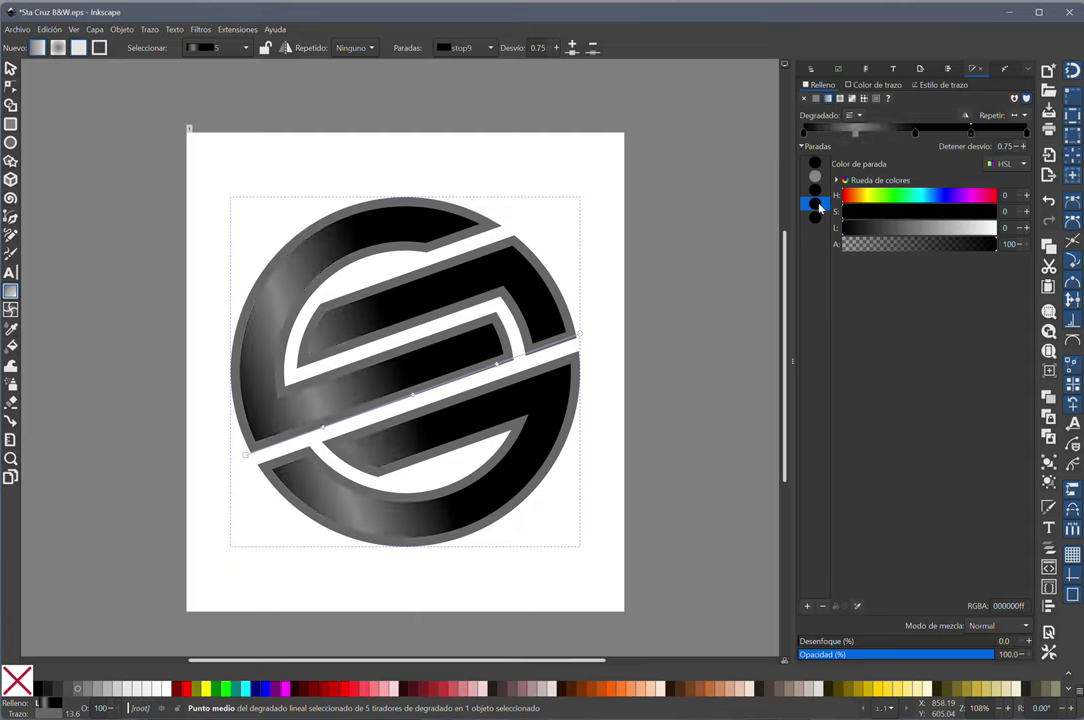
{"action": "left_click", "coordinate": [948, 230]}
{"action": "left_click_drag", "start_coordinate": [949, 234], "coordinate": [959, 234]}
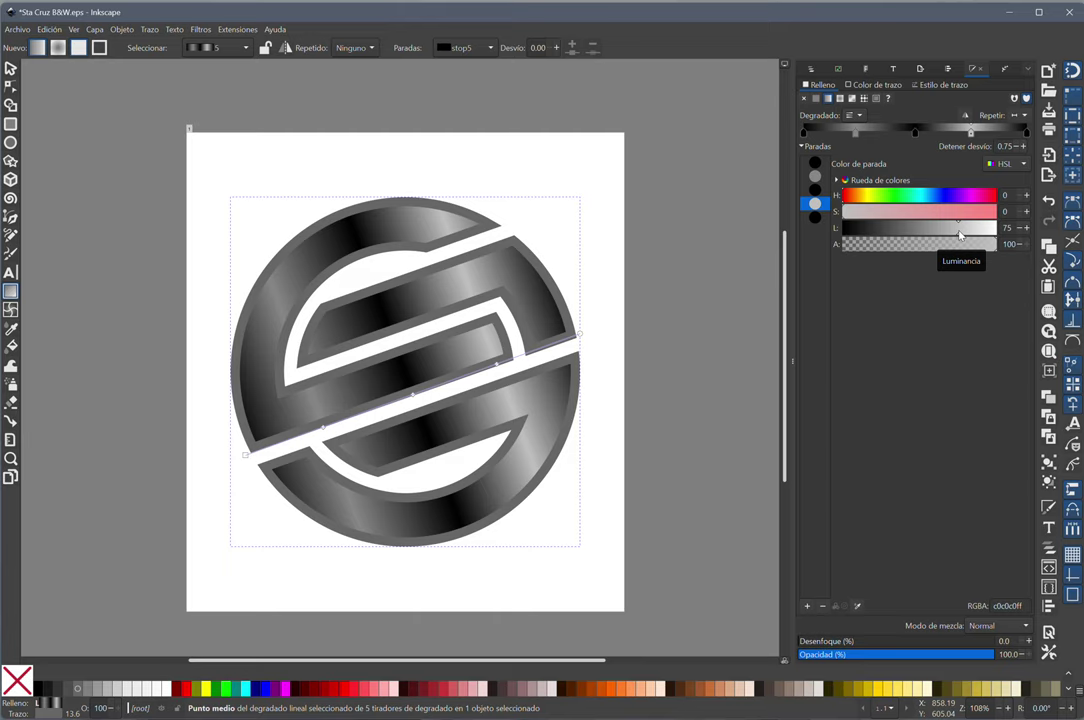
Give the outline a linear stroke gradient with an opaque end and extra stops at 0.19 and 0.63.
{"action": "left_click", "coordinate": [878, 87]}
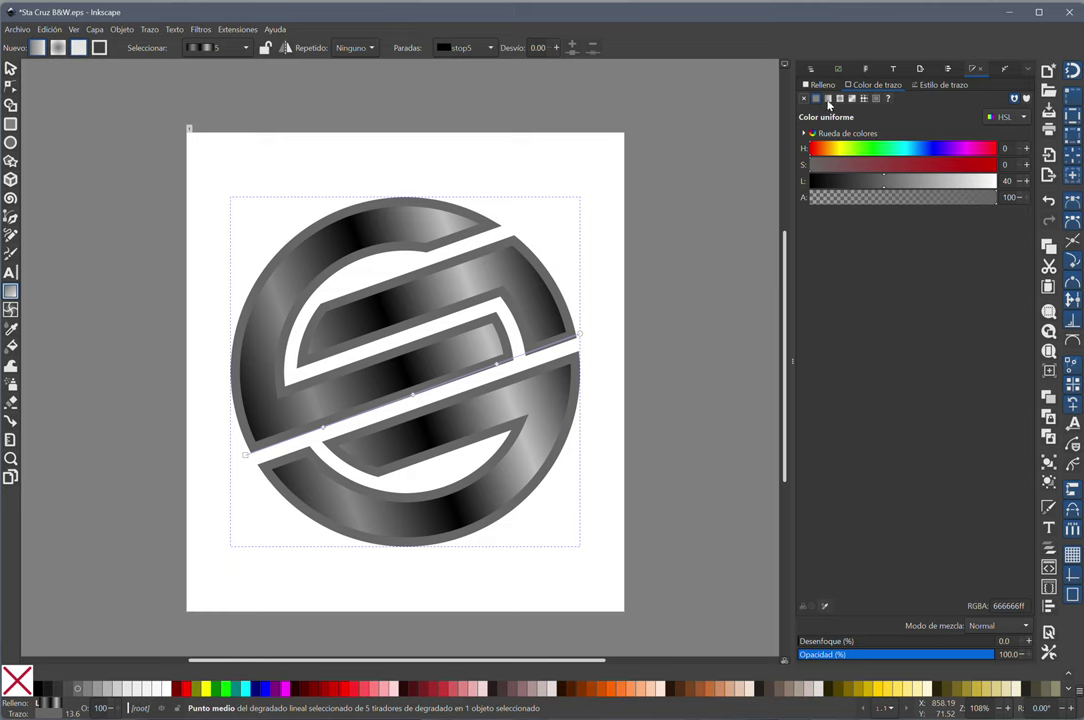
{"action": "left_click", "coordinate": [828, 100]}
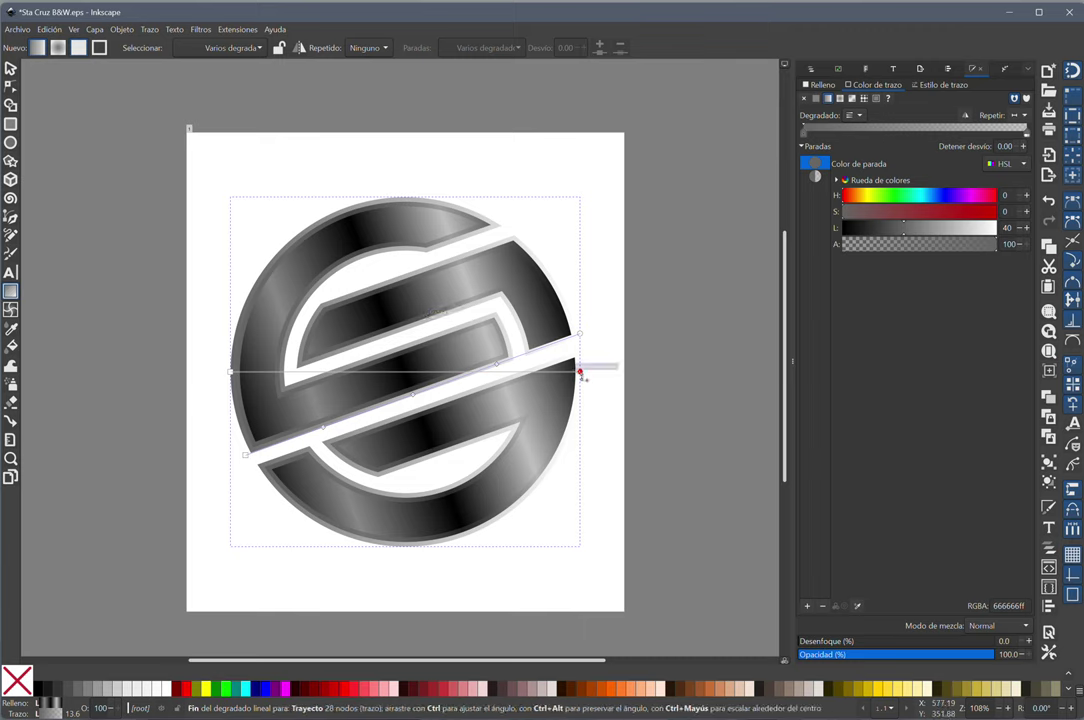
{"action": "left_click", "coordinate": [579, 372]}
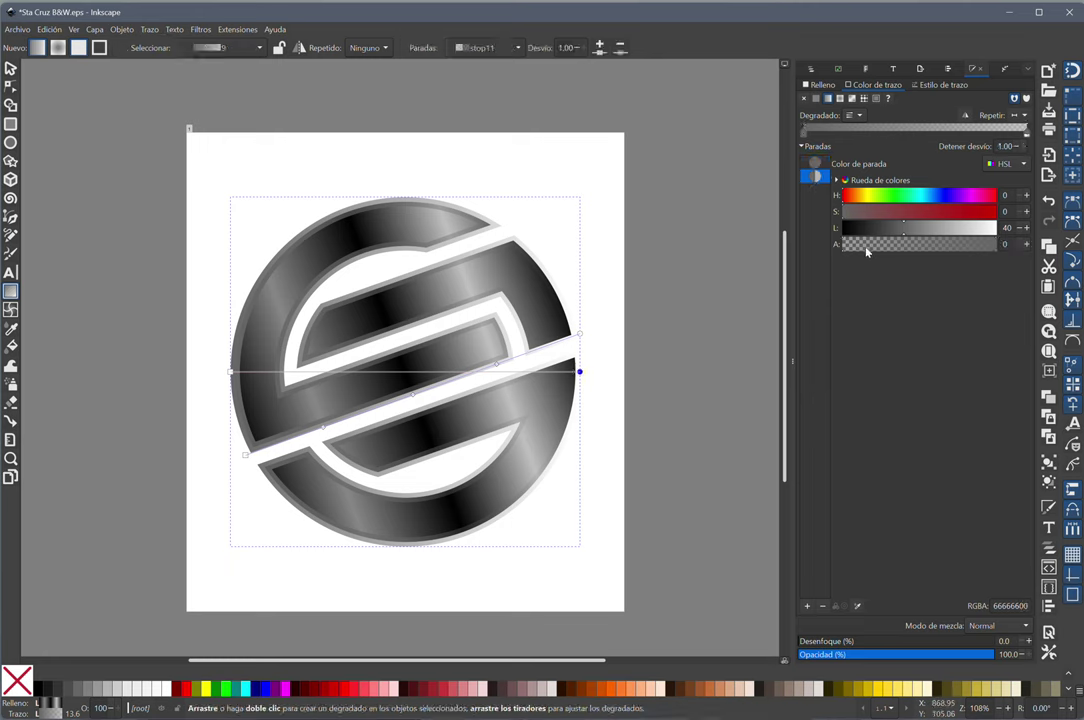
{"action": "left_click_drag", "start_coordinate": [854, 246], "coordinate": [1000, 244]}
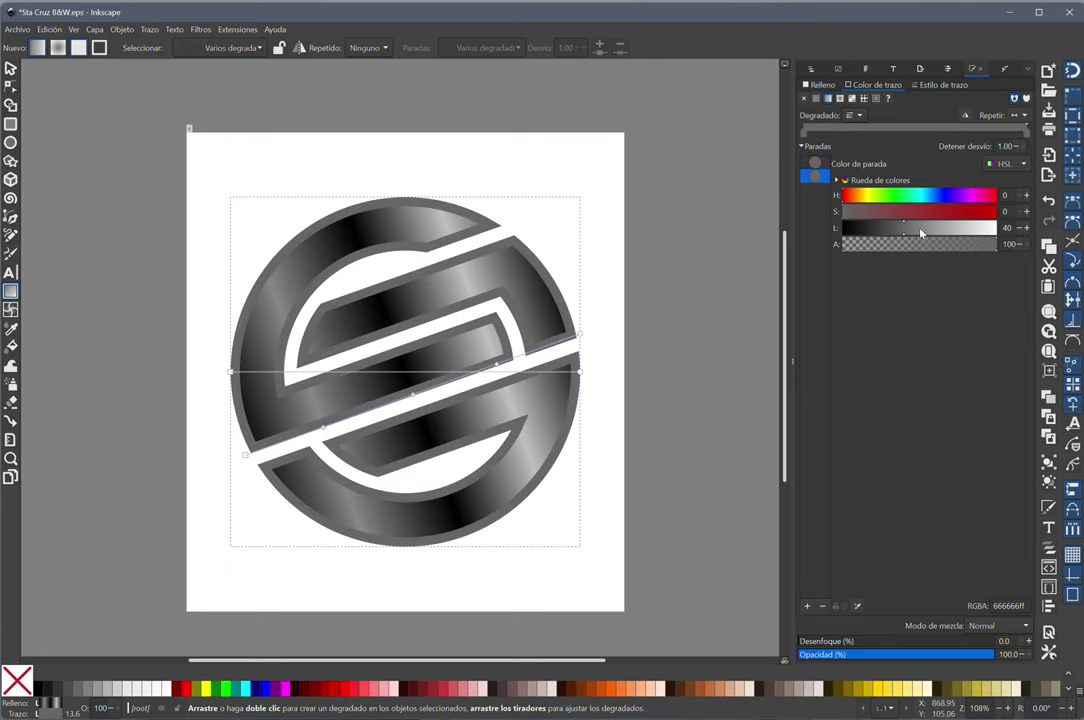
{"action": "left_click", "coordinate": [815, 163]}
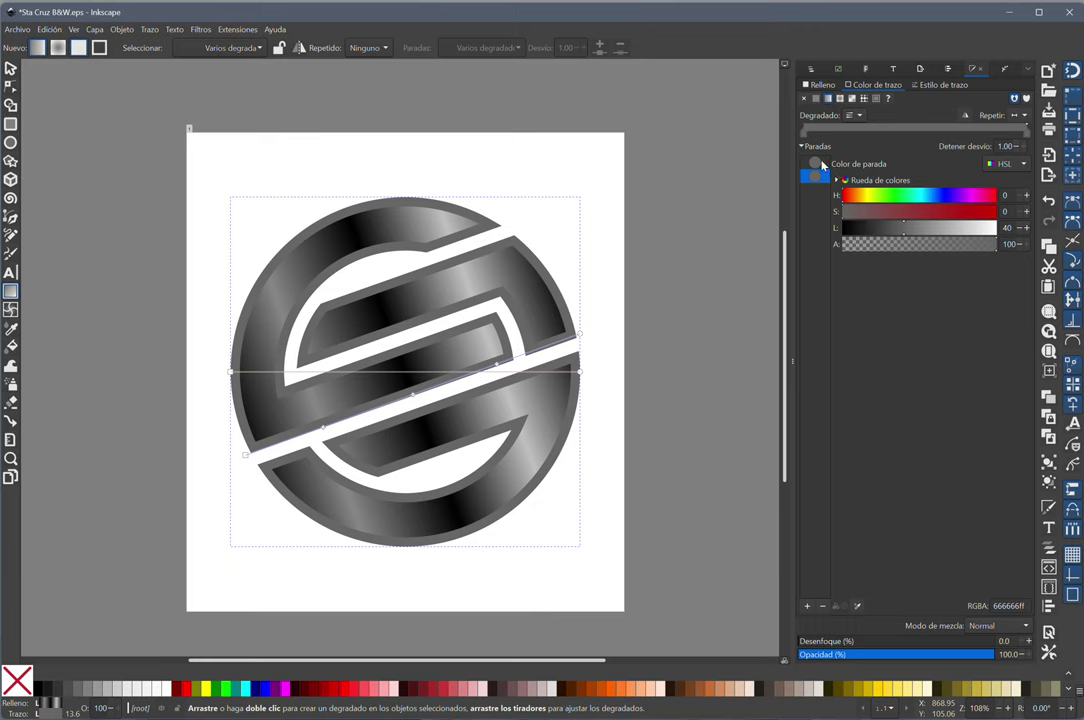
{"action": "left_click", "coordinate": [807, 606]}
{"action": "left_click", "coordinate": [807, 606]}
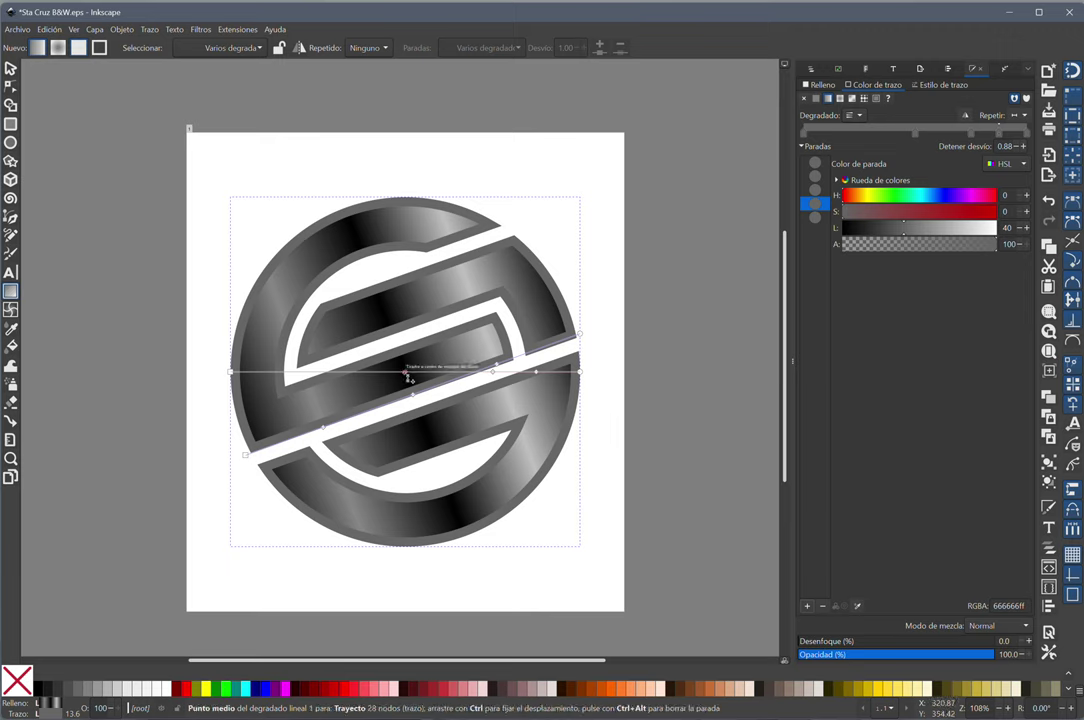
{"action": "left_click_drag", "start_coordinate": [406, 373], "coordinate": [295, 373]}
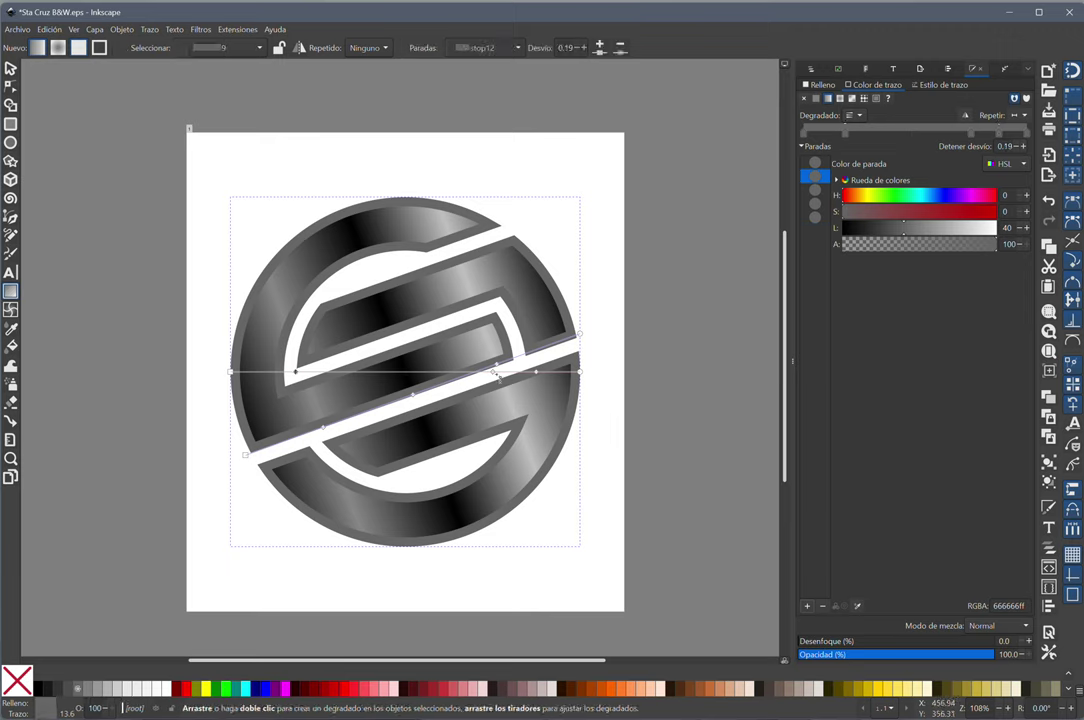
{"action": "left_click_drag", "start_coordinate": [494, 373], "coordinate": [451, 373]}
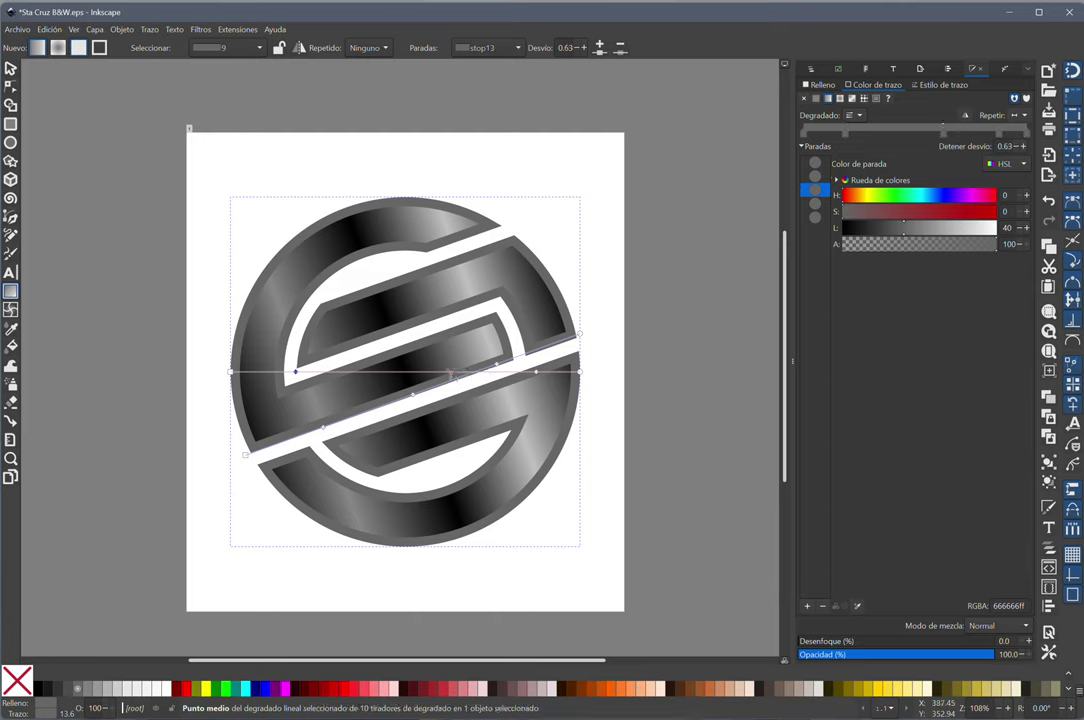
Alternate the stops' lightness light and dark, with the 0.88 stop at 262626 and the end at b5b5b5.
{"action": "left_click", "coordinate": [815, 163]}
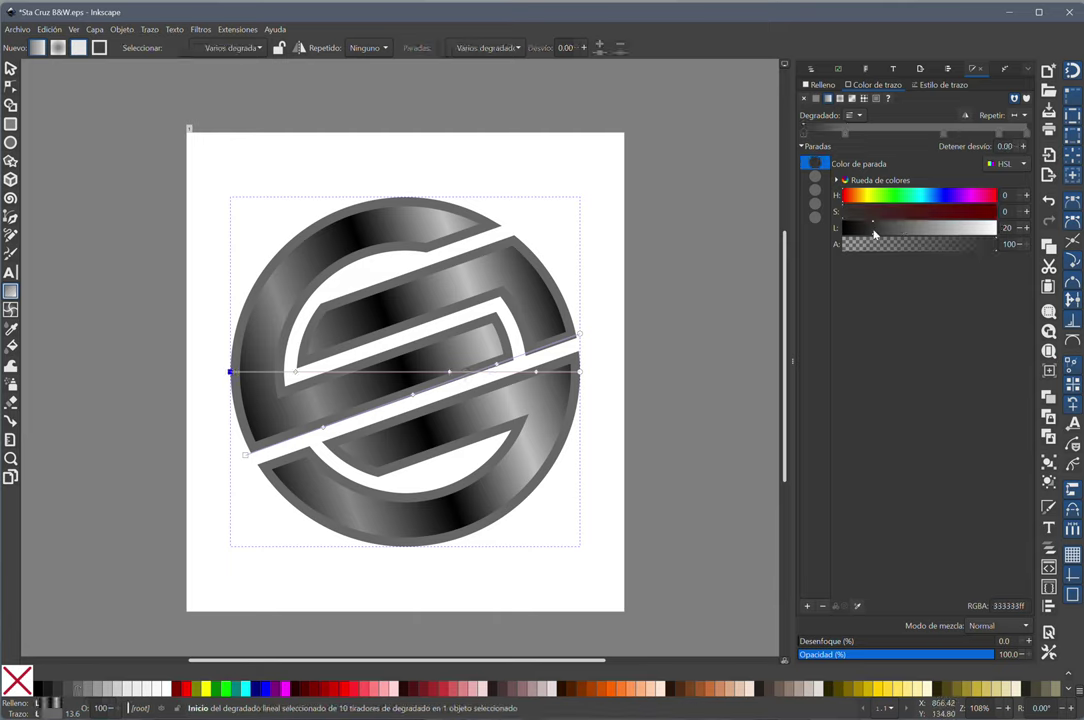
{"action": "mouse_move", "coordinate": [875, 231]}
{"action": "left_mouse_down"}
{"action": "mouse_move", "coordinate": [927, 236]}
{"action": "mouse_move", "coordinate": [872, 233]}
{"action": "left_mouse_up"}
{"action": "left_click", "coordinate": [815, 176]}
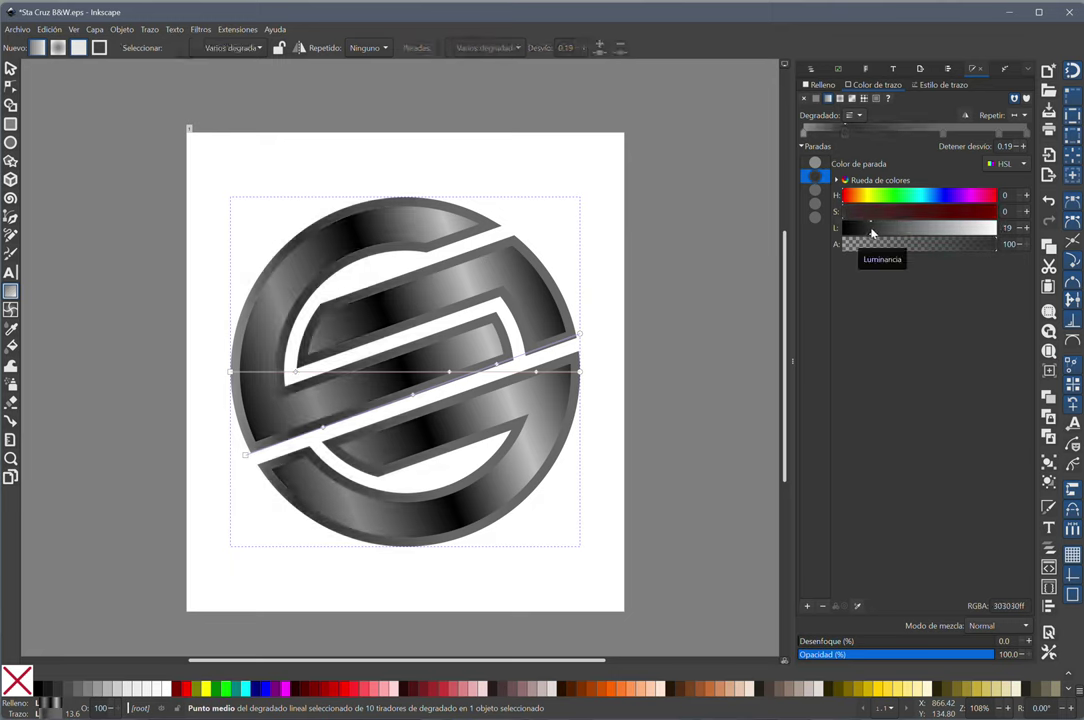
{"action": "left_click", "coordinate": [820, 189]}
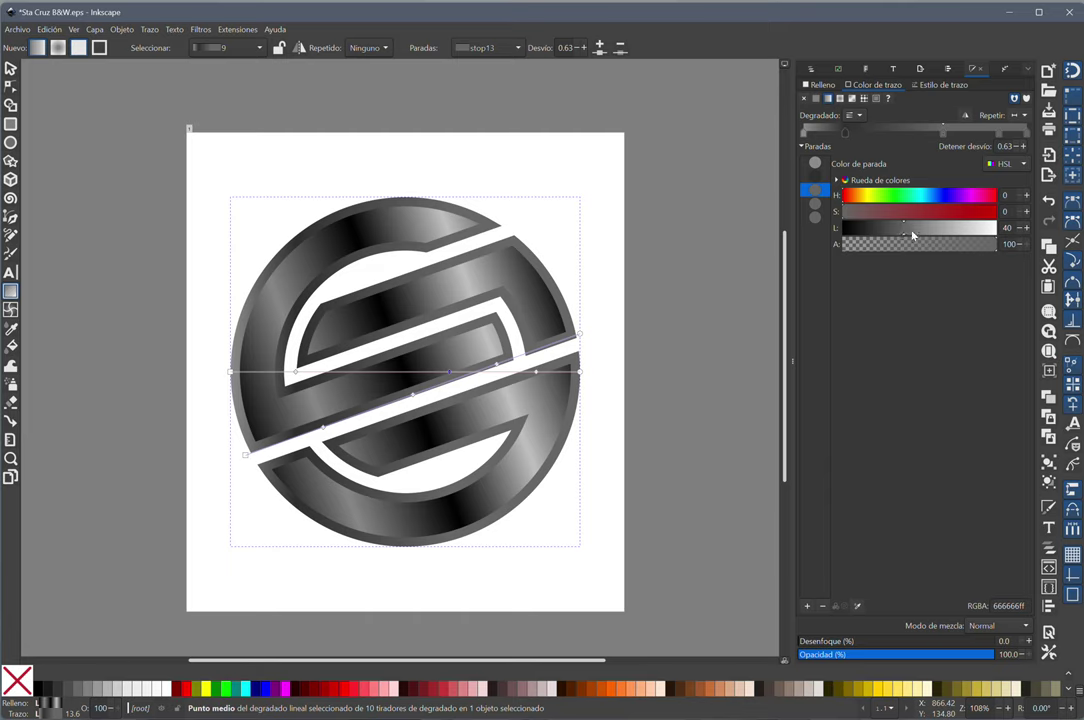
{"action": "left_click_drag", "start_coordinate": [912, 234], "coordinate": [939, 232]}
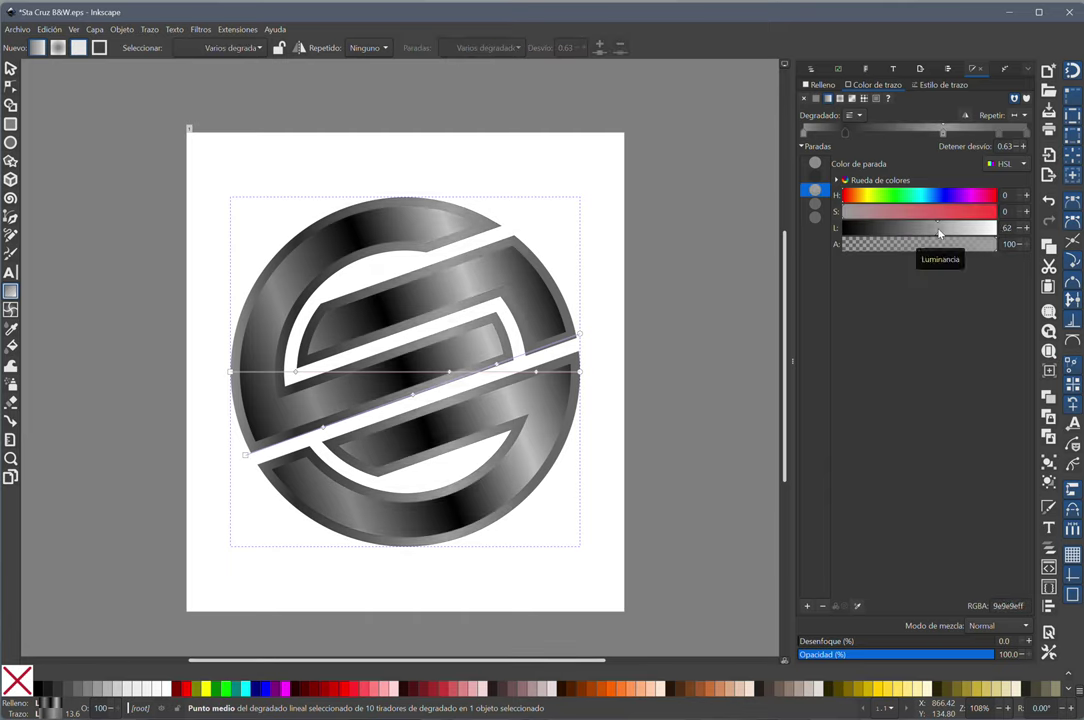
{"action": "left_click", "coordinate": [815, 203]}
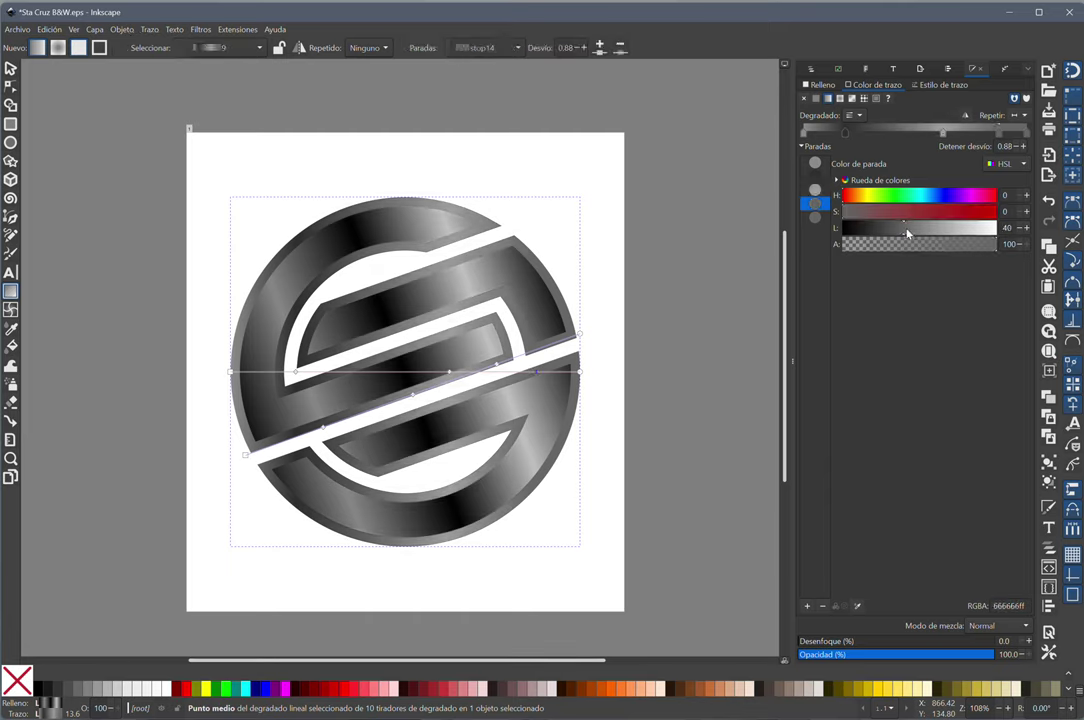
{"action": "left_click_drag", "start_coordinate": [907, 233], "coordinate": [866, 232]}
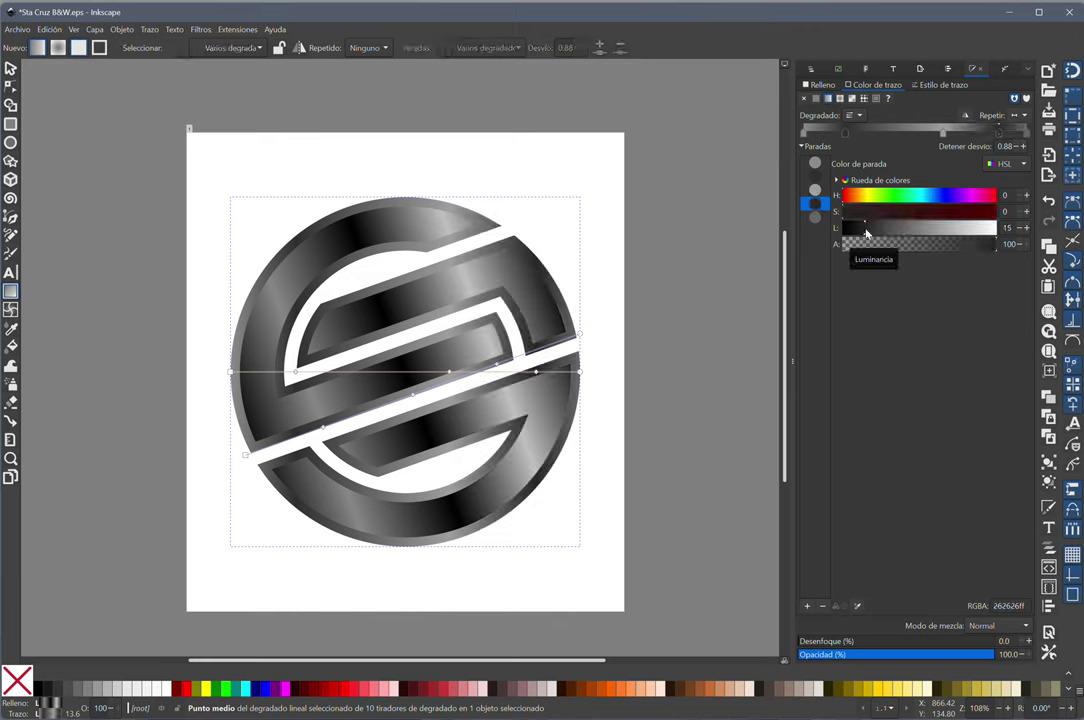
{"action": "left_click", "coordinate": [815, 216]}
{"action": "left_click_drag", "start_coordinate": [905, 233], "coordinate": [952, 232]}
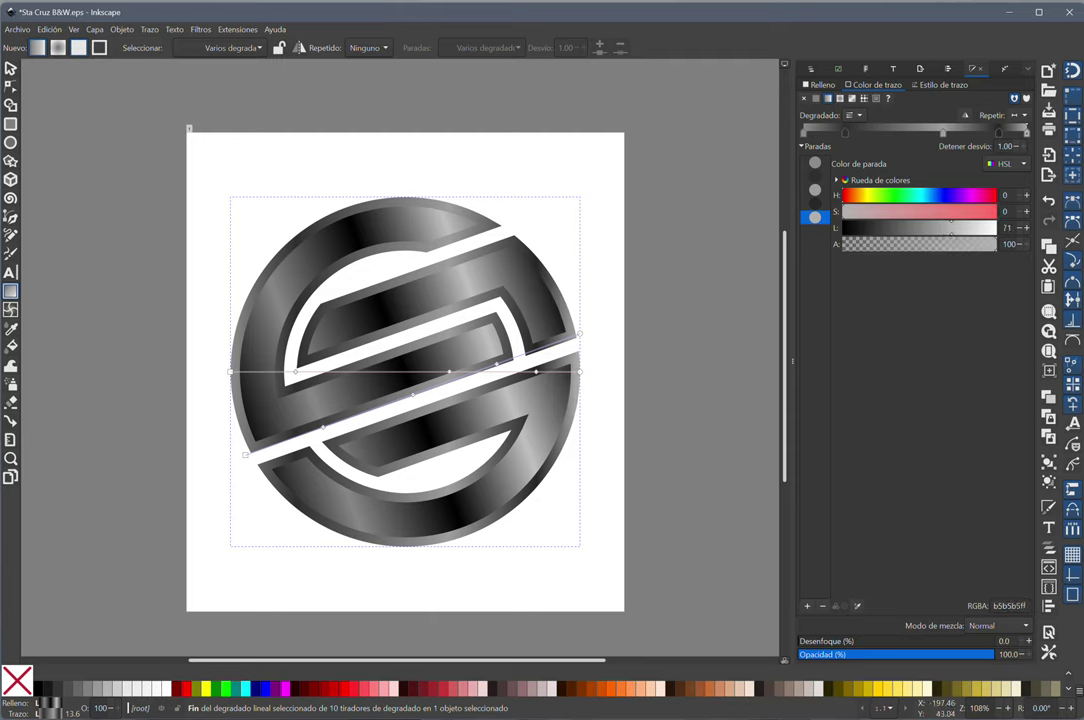
{"action": "left_click", "coordinate": [10, 68]}
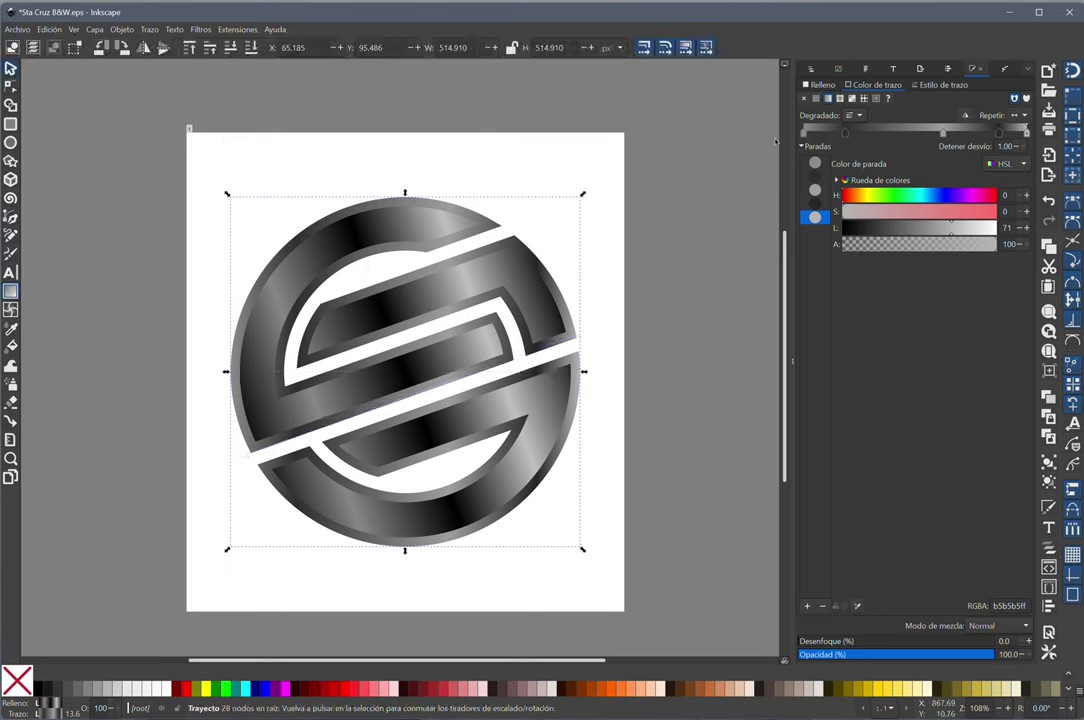
Hide the gradient logo, then select Textura and show its solid black fill settings.
{"action": "left_click", "coordinate": [809, 69]}
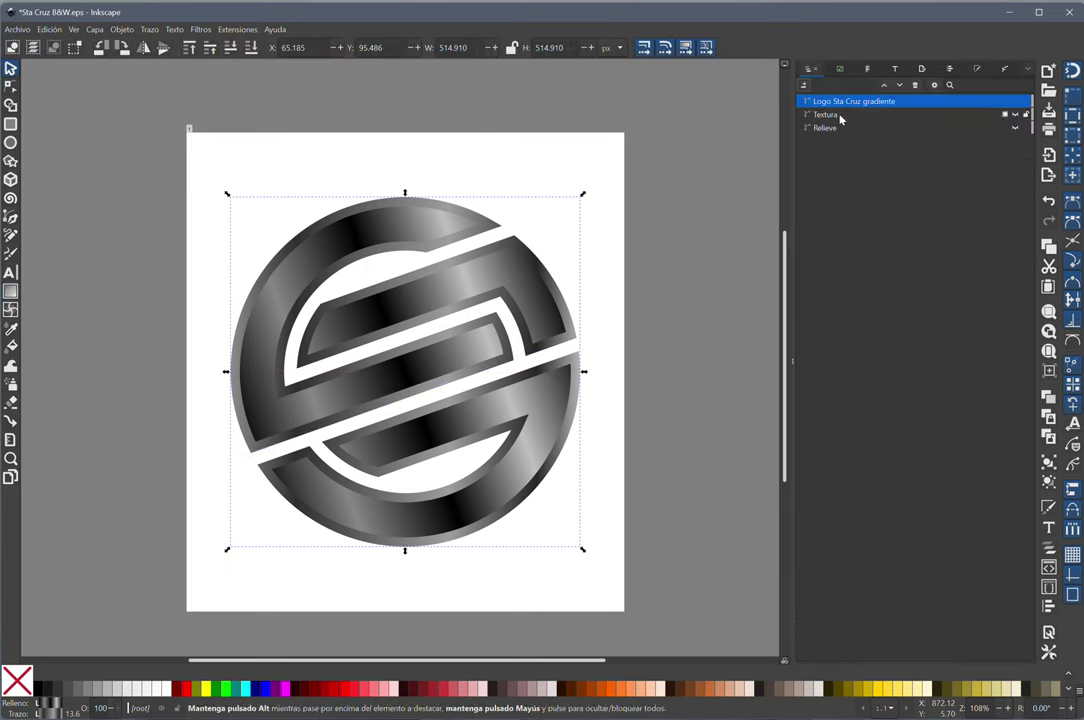
{"action": "left_click", "coordinate": [1018, 115]}
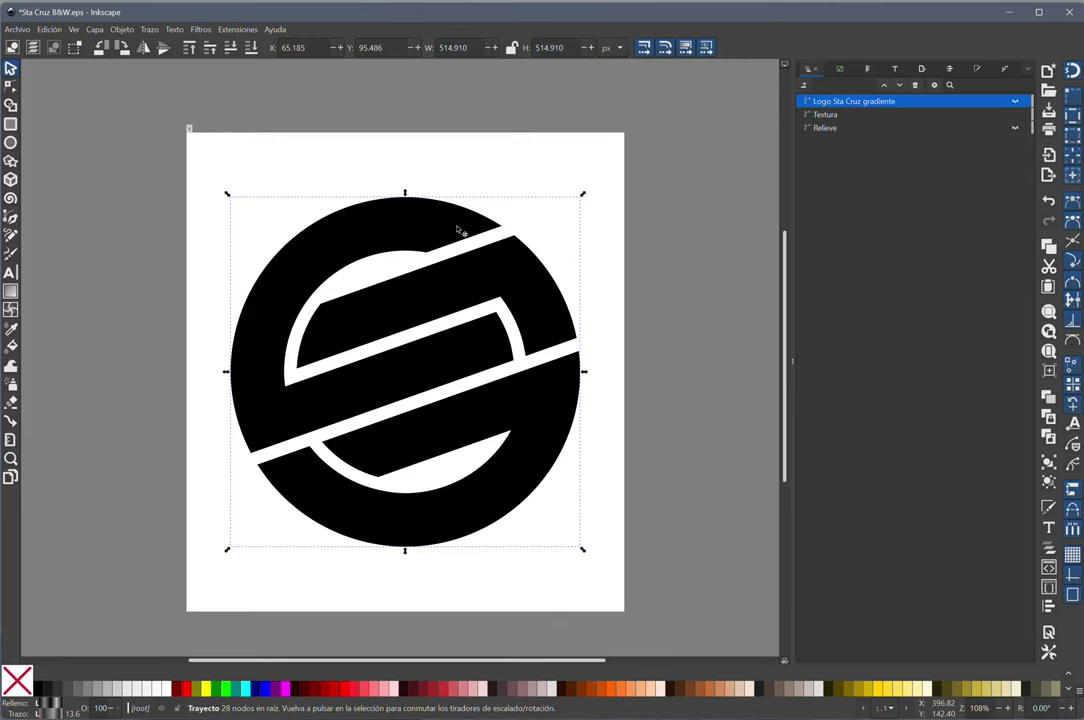
{"action": "left_click", "coordinate": [974, 70]}
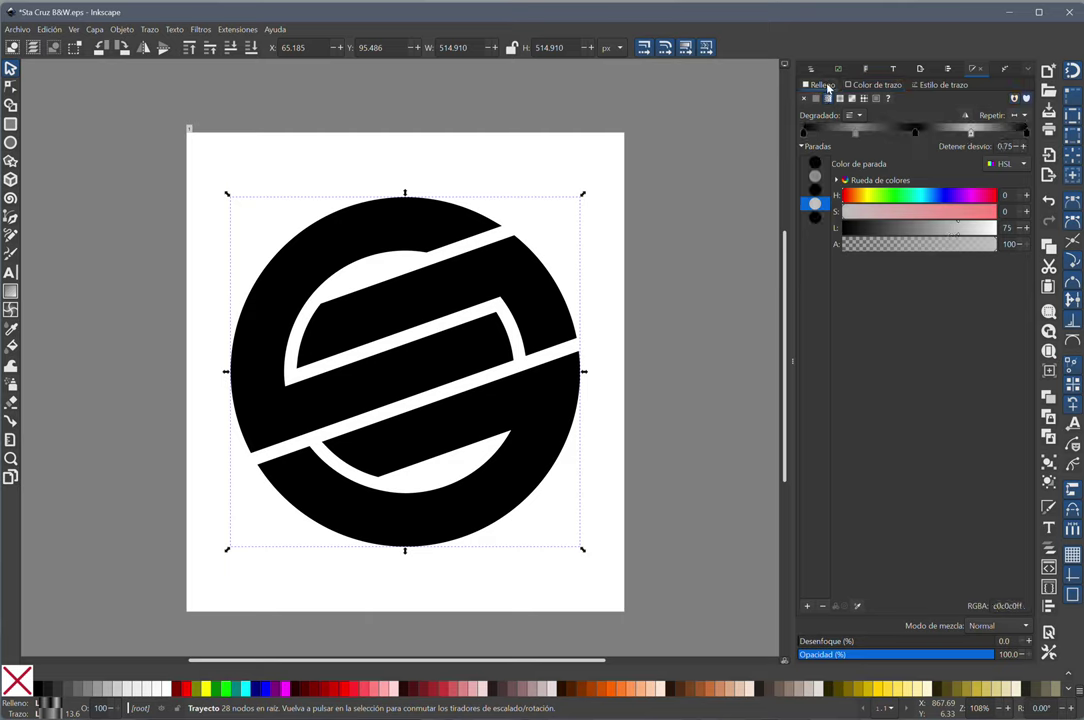
{"action": "key", "text": "ctrl+shift+l"}
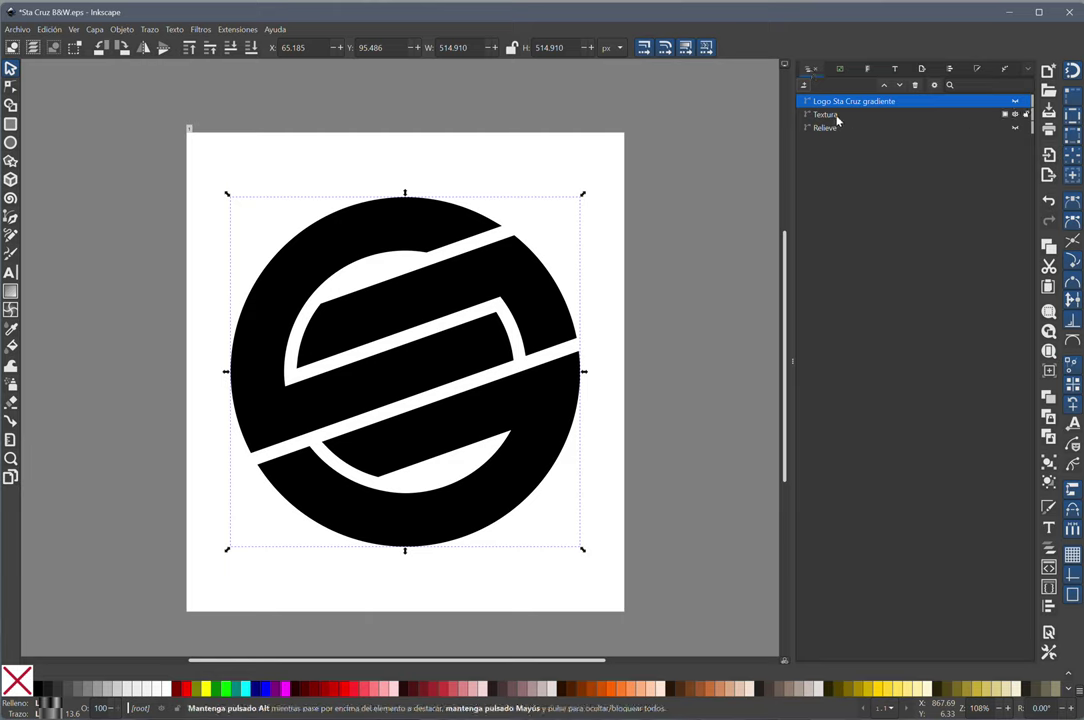
{"action": "left_click", "coordinate": [830, 115]}
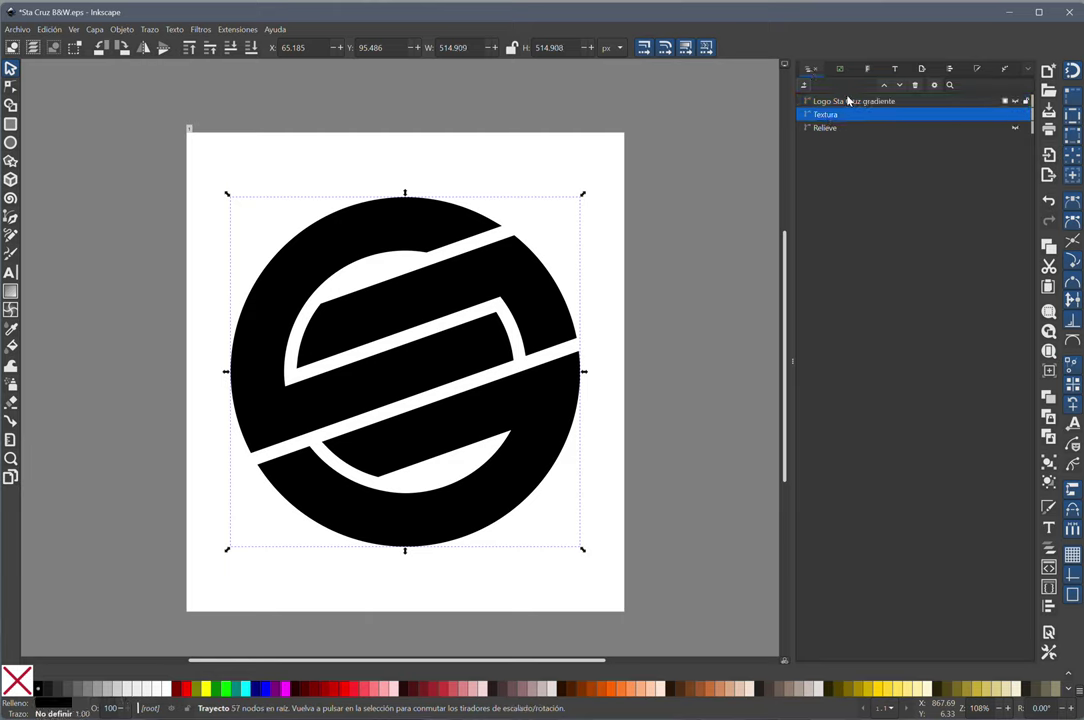
{"action": "left_click", "coordinate": [977, 68]}
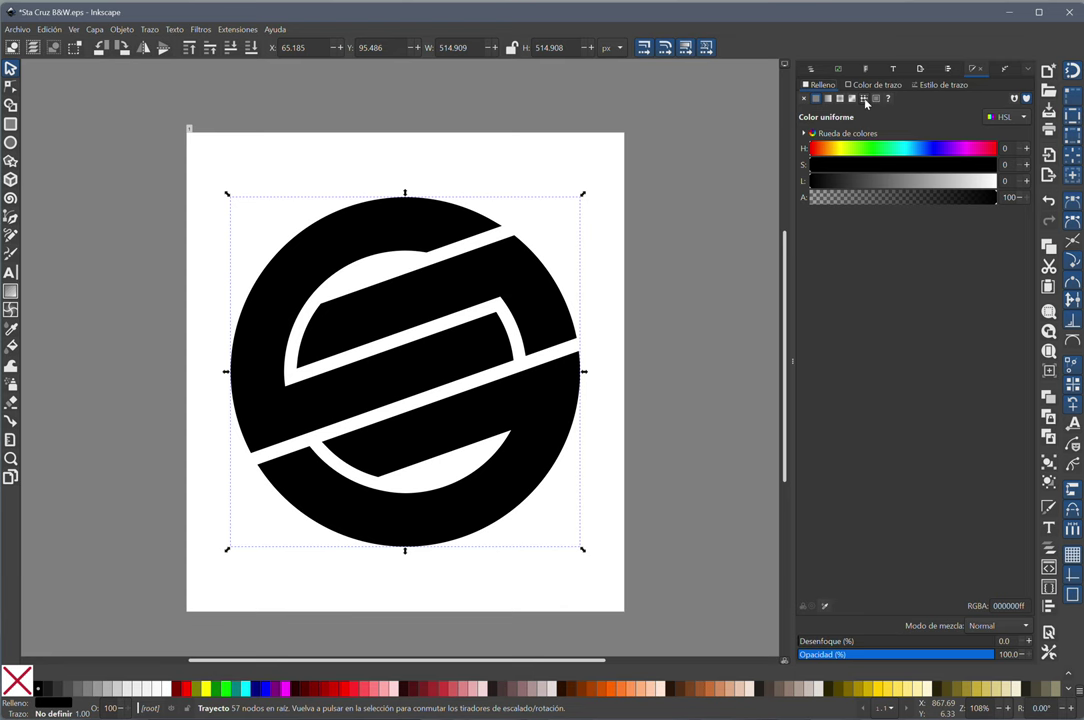
Fill the Textura path with the 'Arena (mapa de bits)' pattern at 0.800 X/Y scale.
{"action": "left_click", "coordinate": [864, 99]}
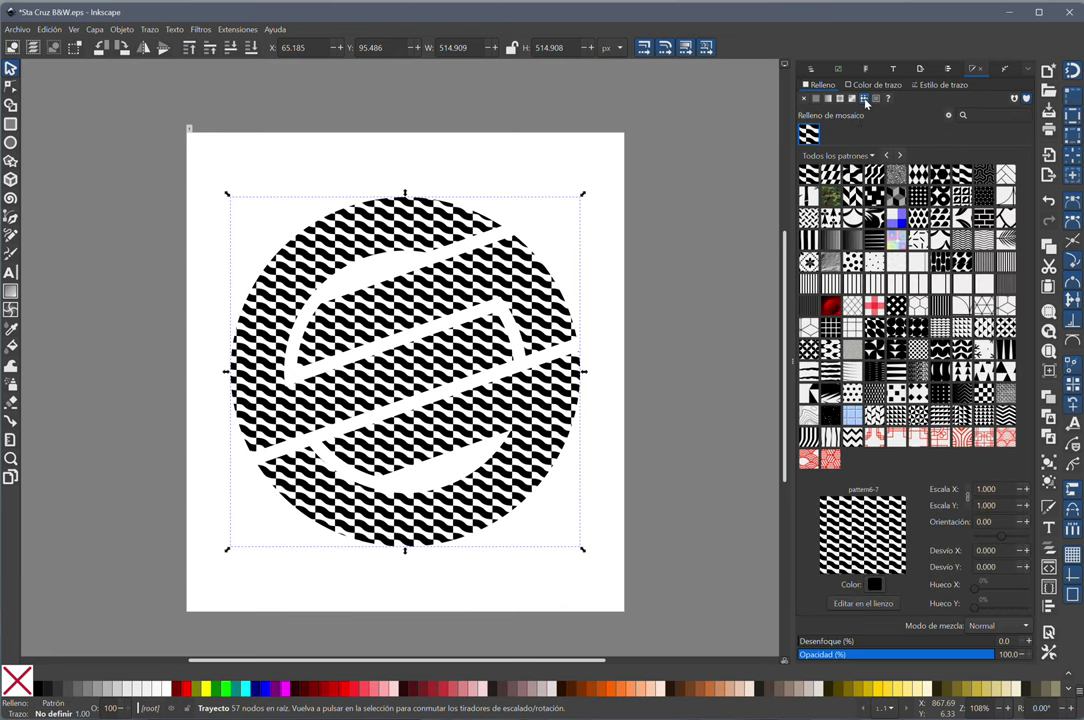
{"action": "left_click", "coordinate": [896, 176]}
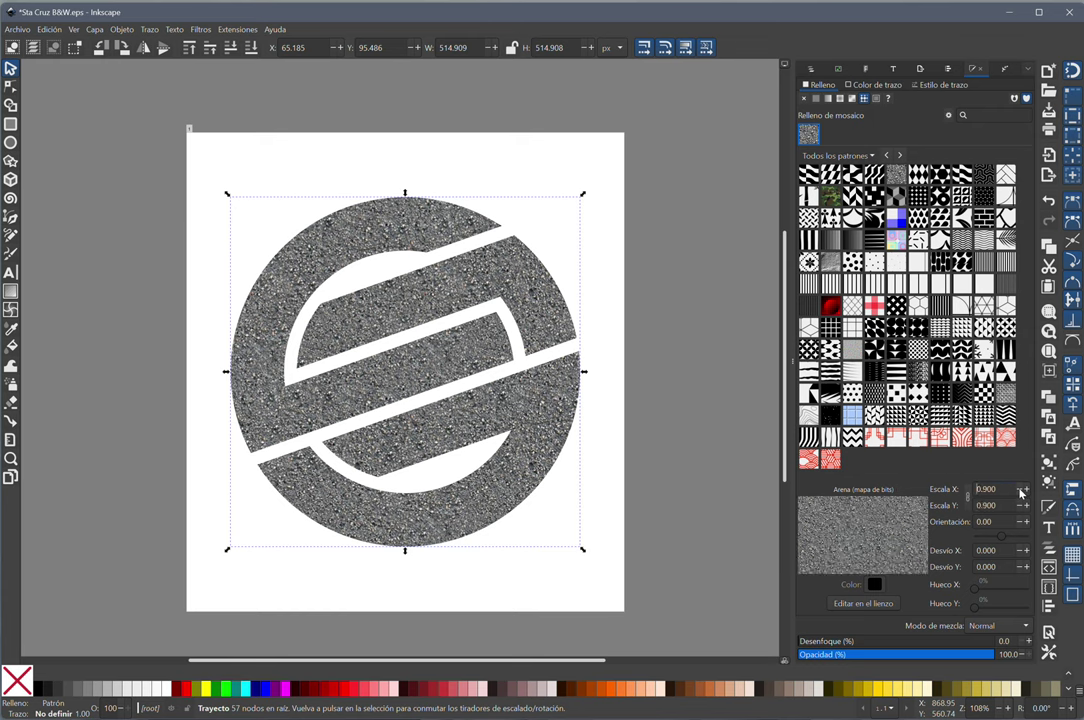
{"action": "scroll", "coordinate": [1021, 493], "scroll_direction": "down", "scroll_amount": 2}
{"action": "scroll", "coordinate": [1021, 493], "scroll_direction": "down", "scroll_amount": 1}
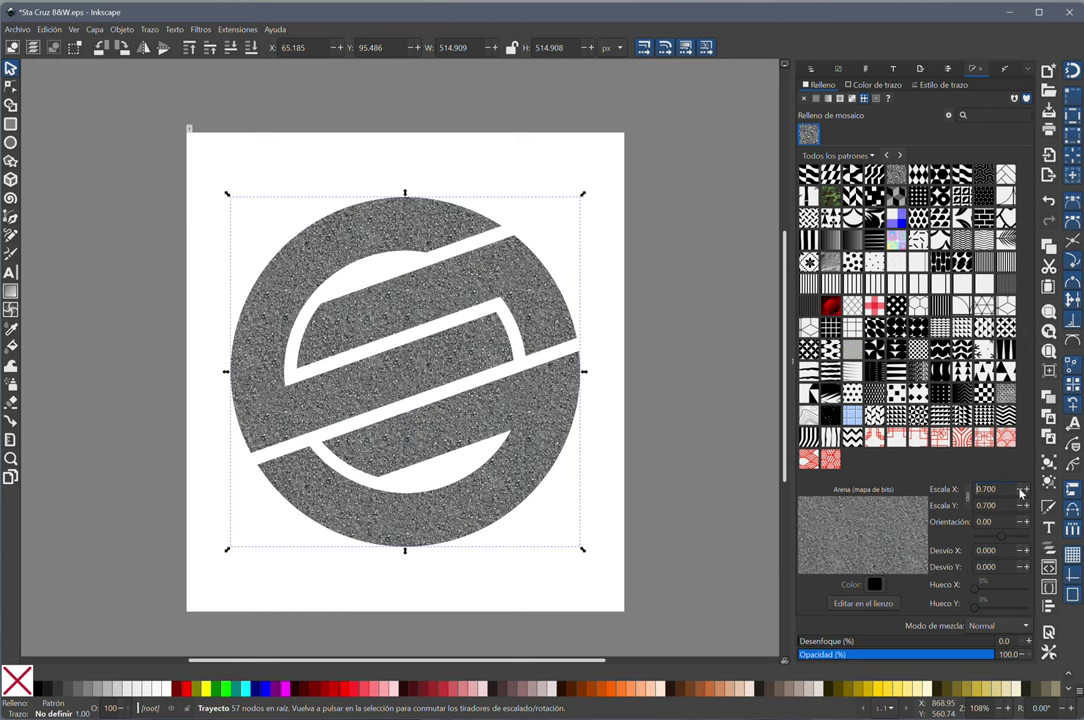
{"action": "scroll", "coordinate": [1021, 492], "scroll_direction": "down", "scroll_amount": 1}
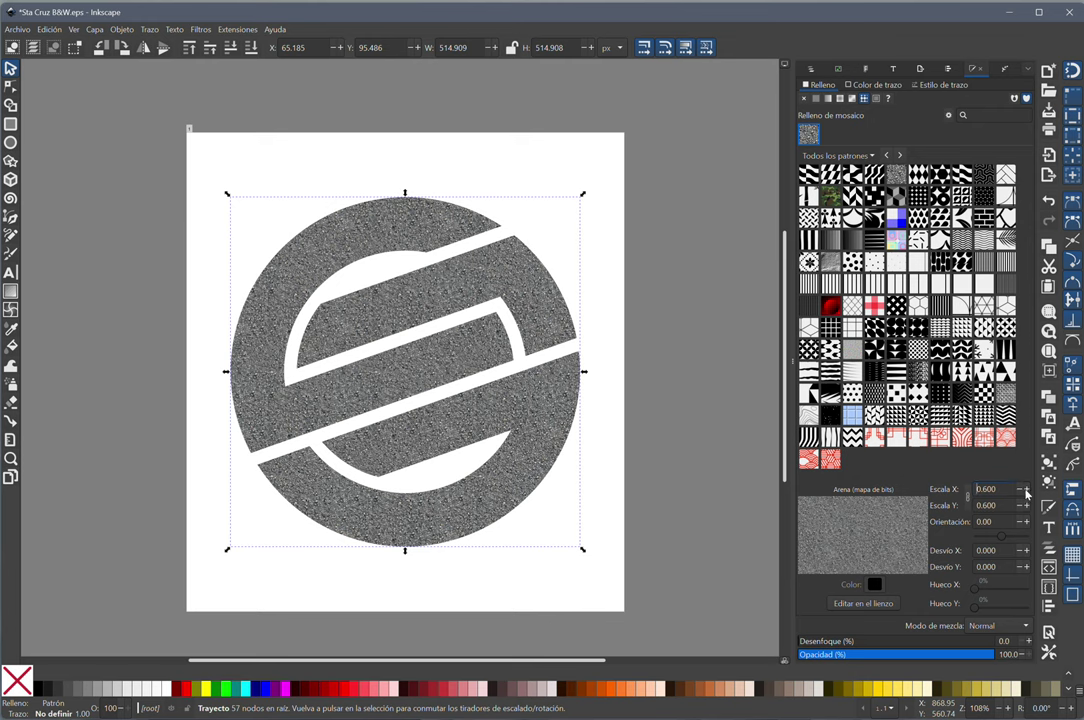
{"action": "scroll", "coordinate": [1026, 493], "scroll_direction": "up", "scroll_amount": 1}
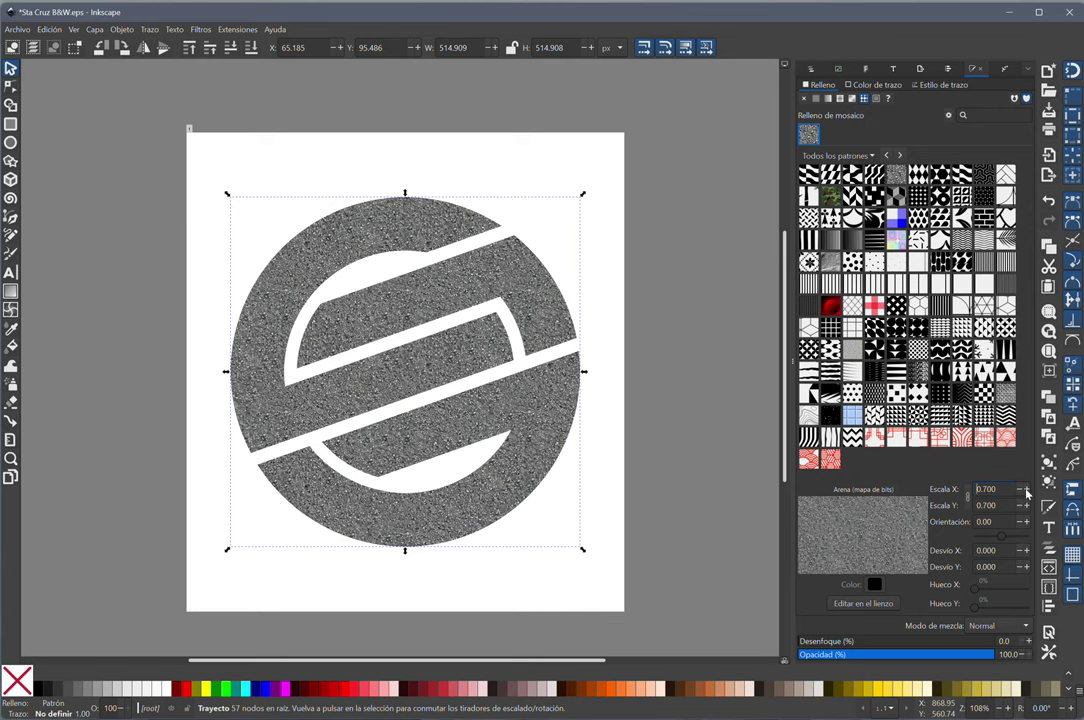
{"action": "left_click", "coordinate": [1026, 493]}
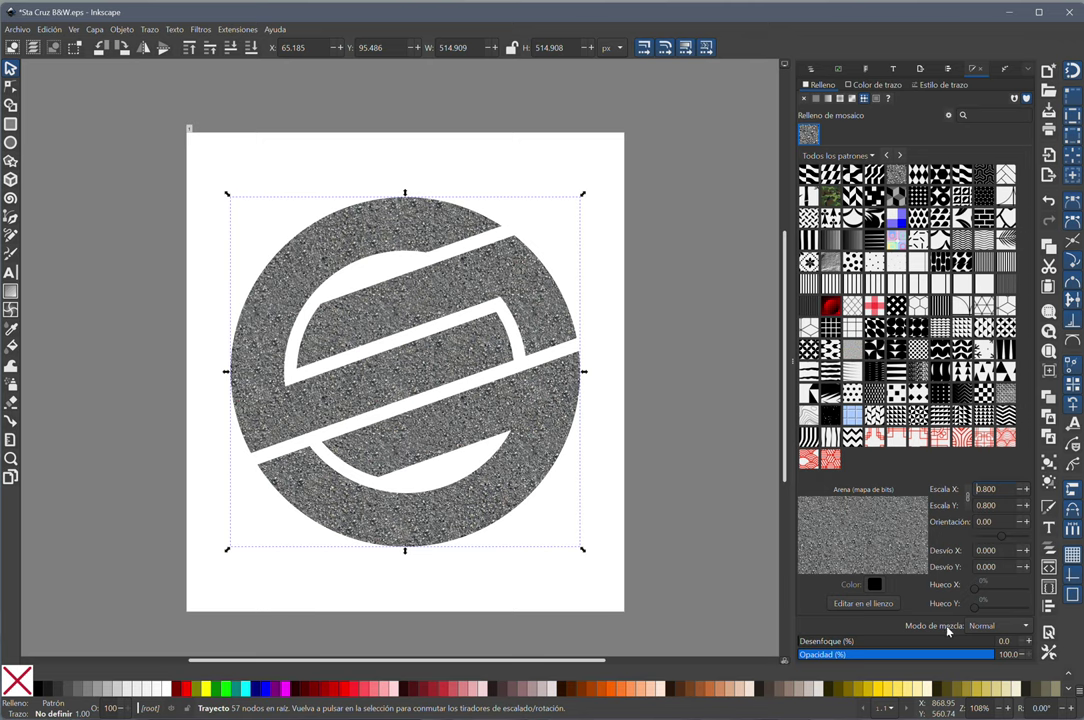
Select and unhide 'Logo Sta Cruz gradiente' and set its blend mode to Luz suave.
{"action": "left_click", "coordinate": [811, 70]}
{"action": "left_click", "coordinate": [833, 102]}
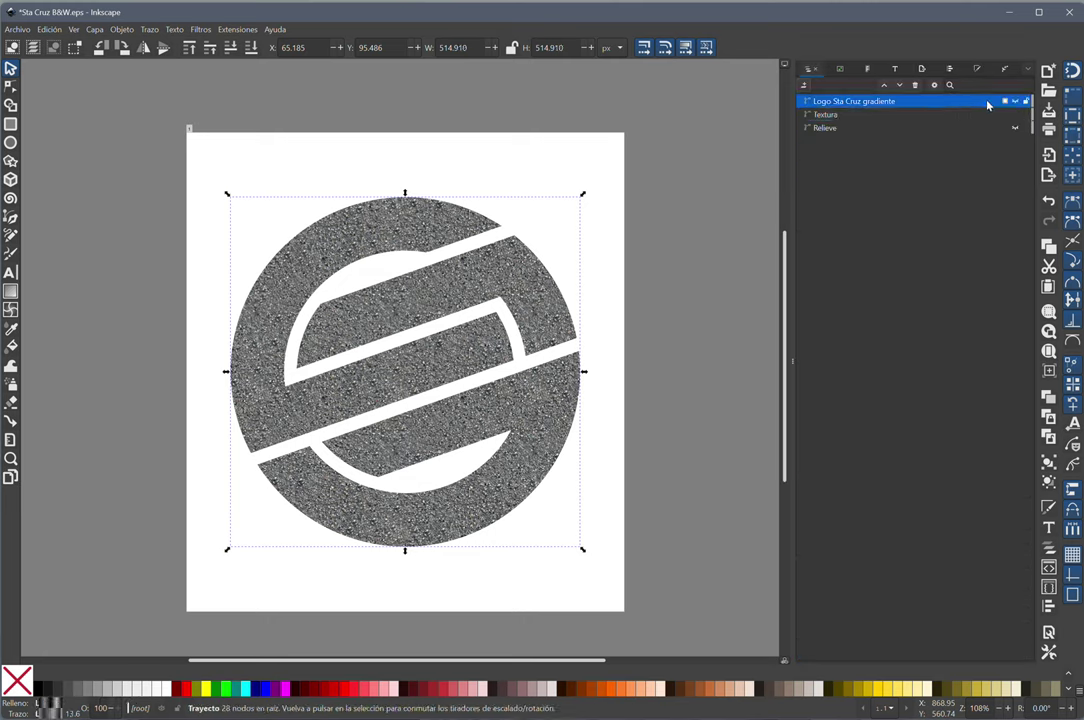
{"action": "left_click", "coordinate": [1016, 102]}
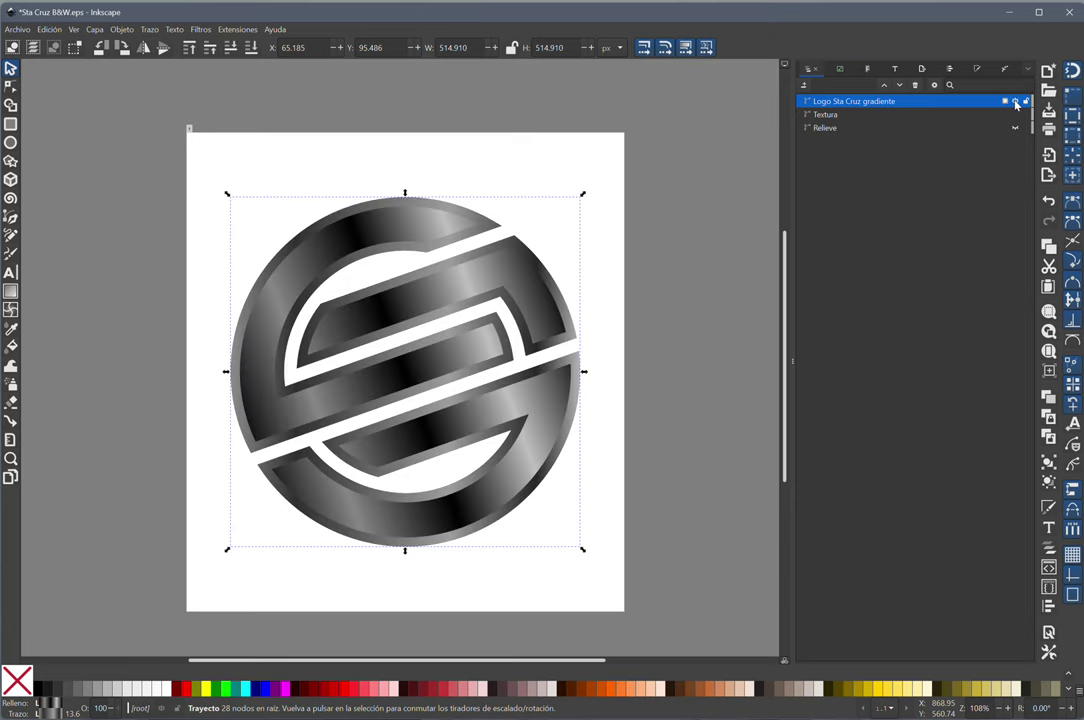
{"action": "left_click", "coordinate": [975, 69]}
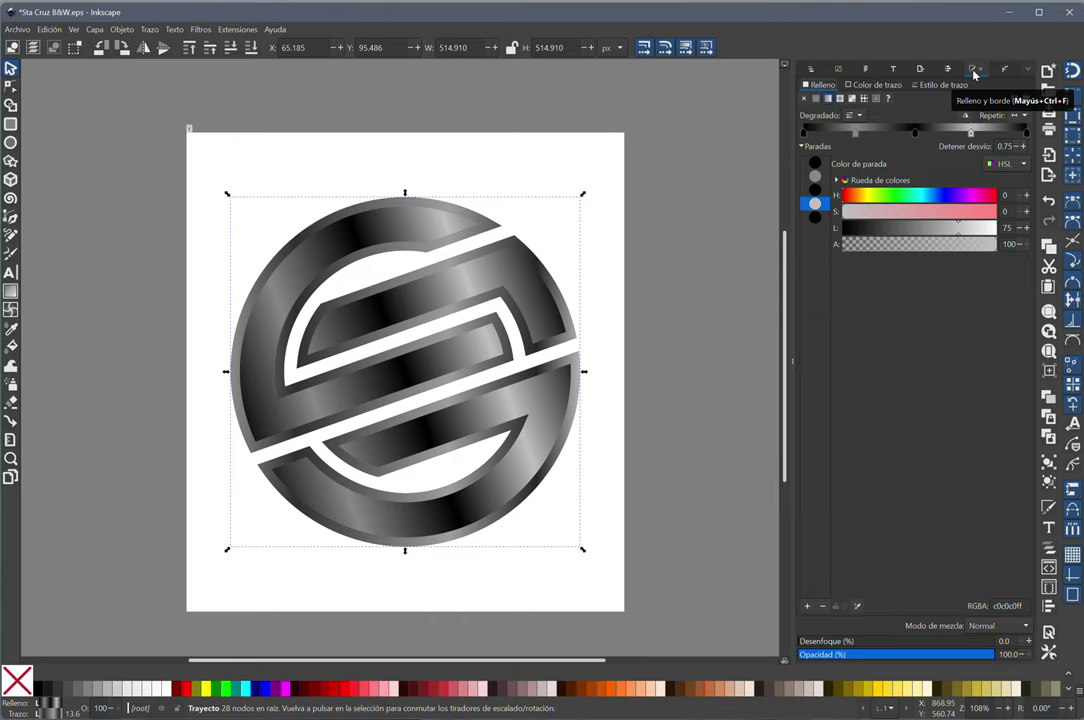
{"action": "left_click", "coordinate": [1024, 626]}
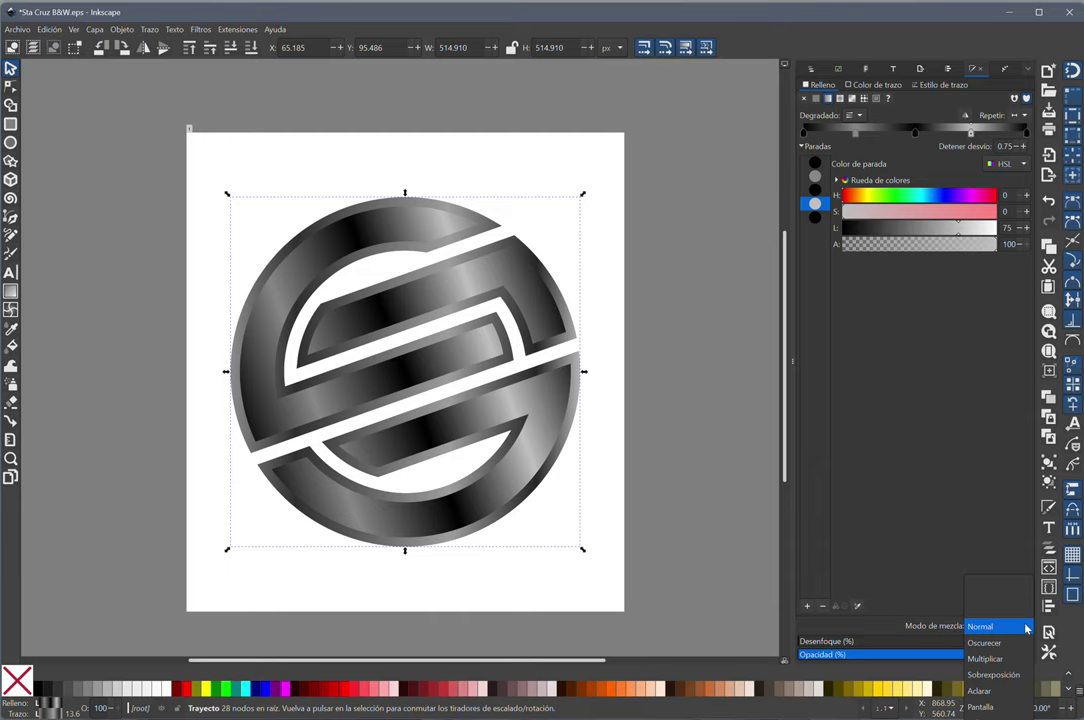
{"action": "left_click", "coordinate": [1025, 627]}
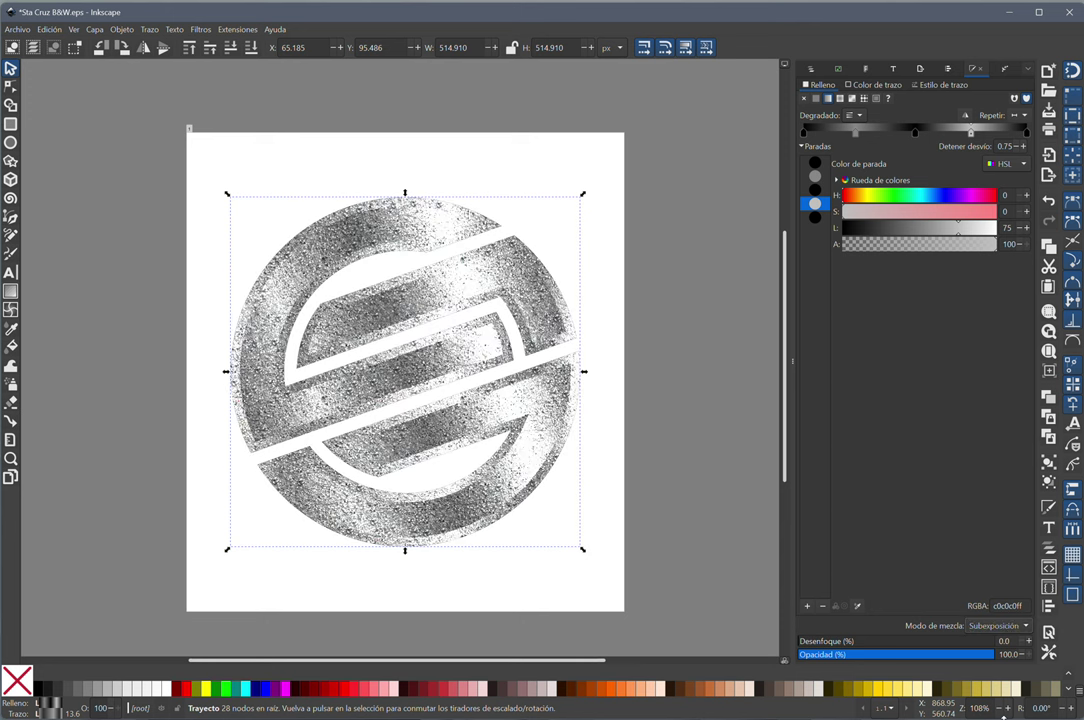
{"action": "left_click", "coordinate": [1025, 626]}
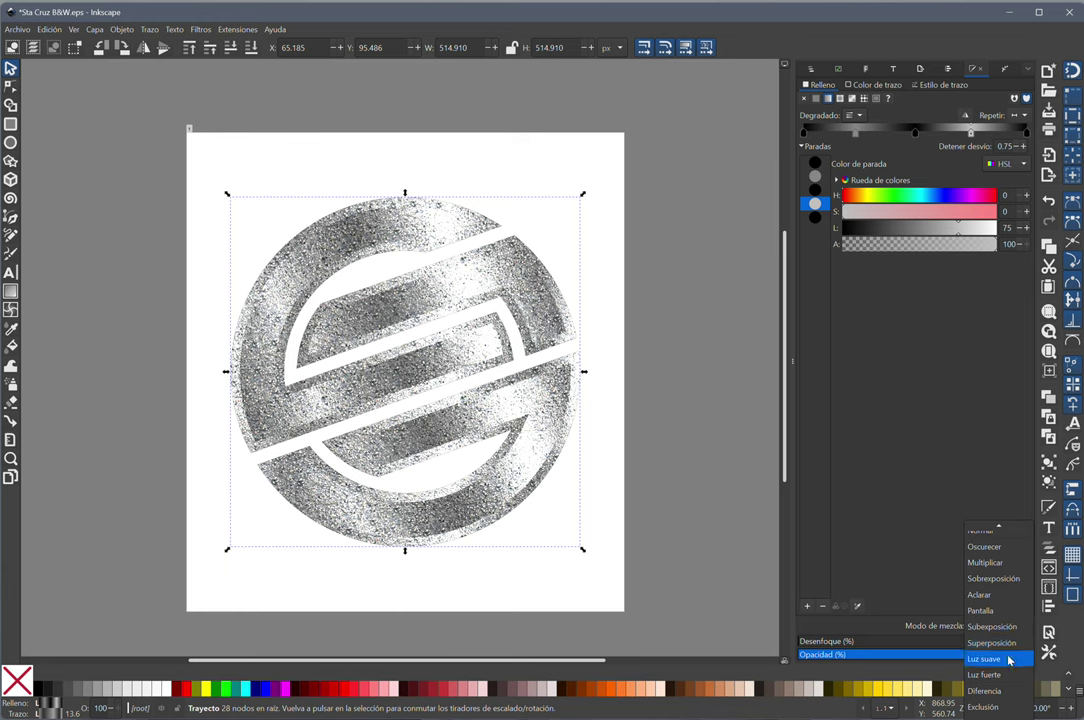
{"action": "left_click", "coordinate": [1006, 658]}
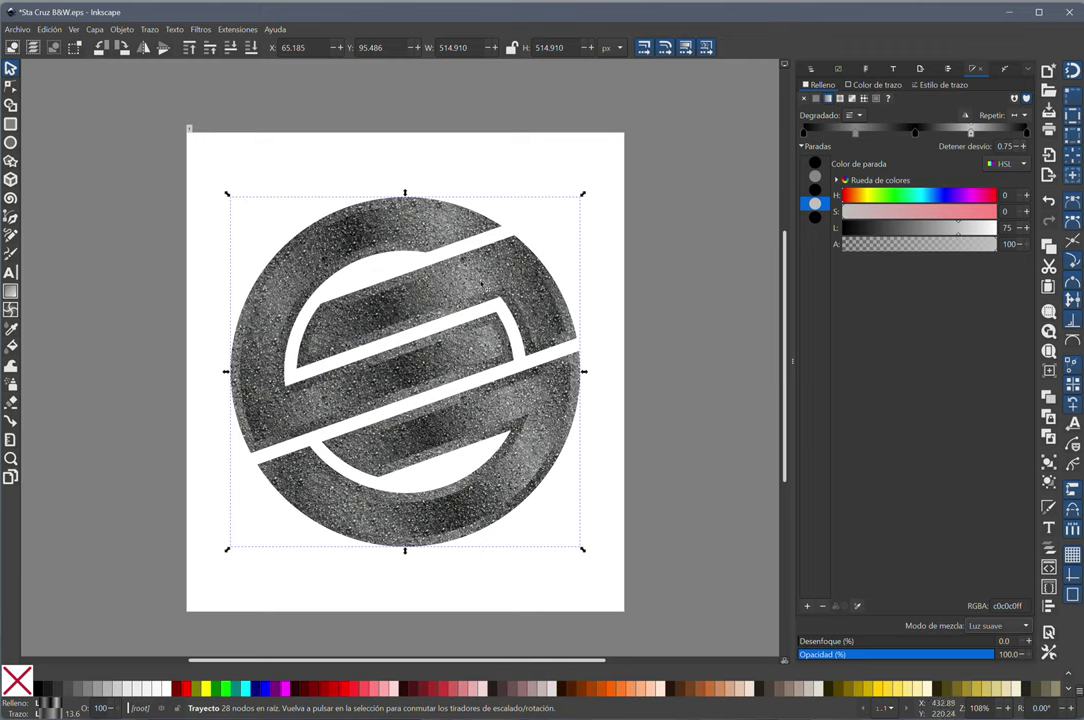
{"action": "left_click", "coordinate": [811, 69]}
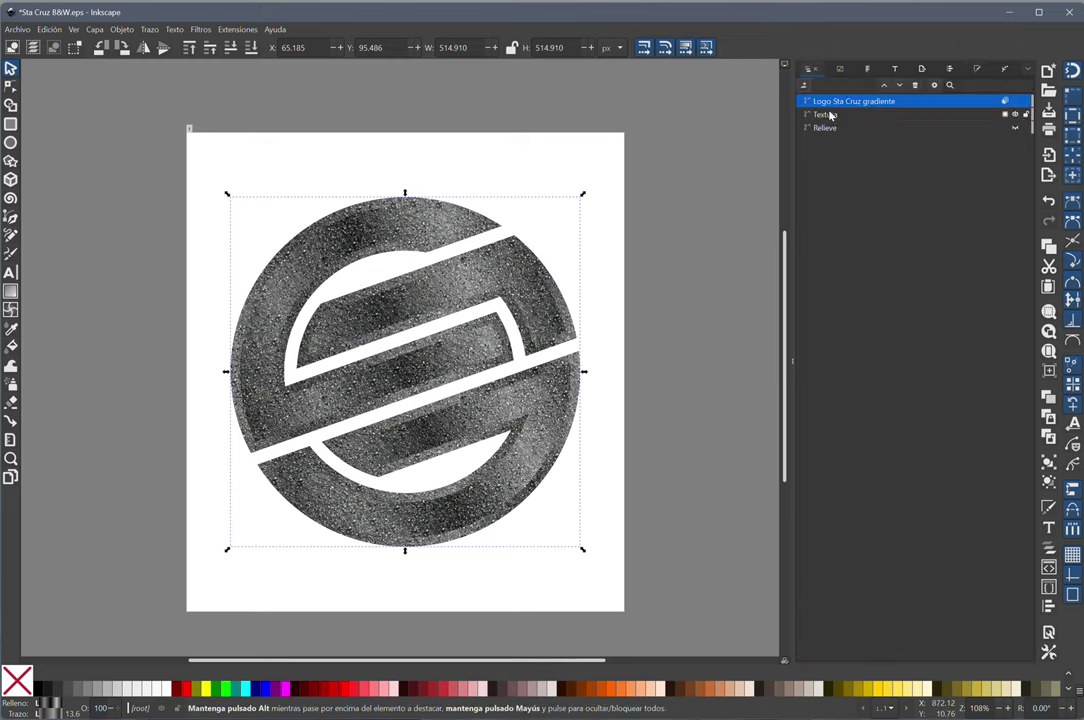
{"action": "mouse_move", "coordinate": [852, 114]}
{"action": "left_click", "coordinate": [830, 114]}
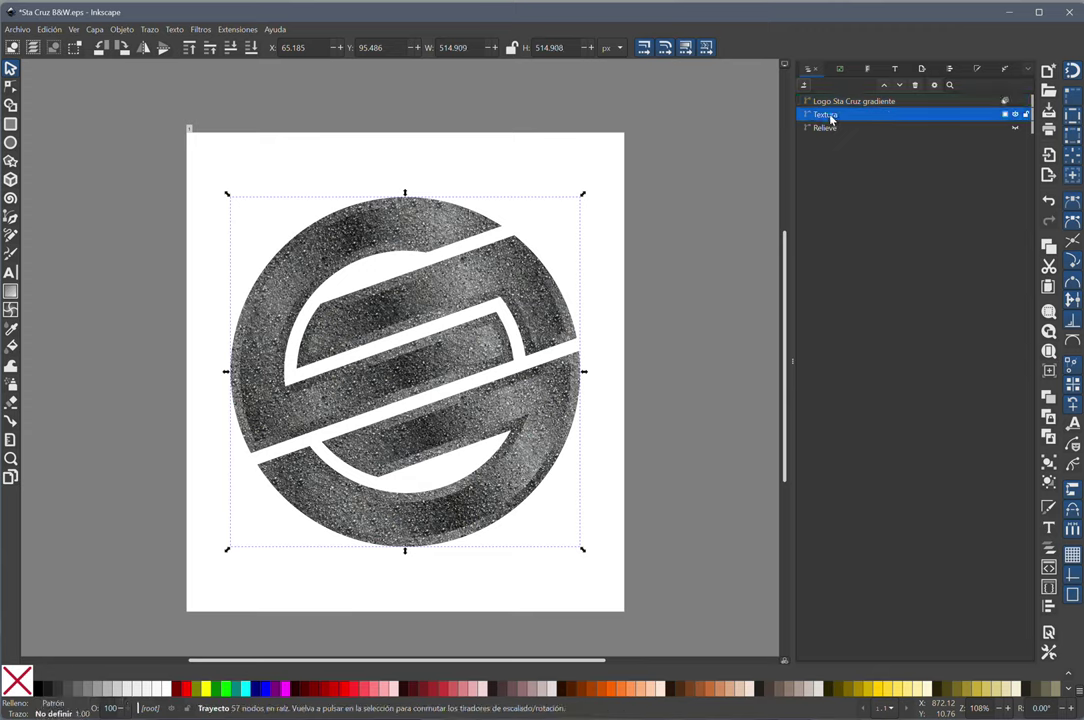
{"action": "left_click", "coordinate": [1015, 102]}
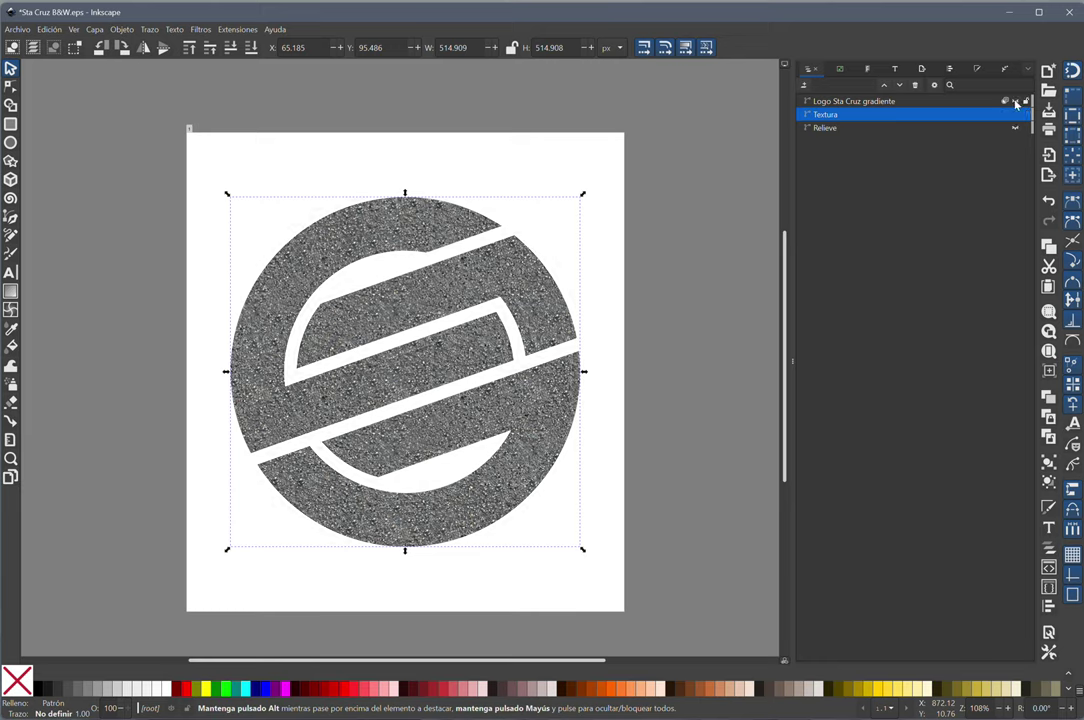
{"action": "left_click", "coordinate": [1015, 102]}
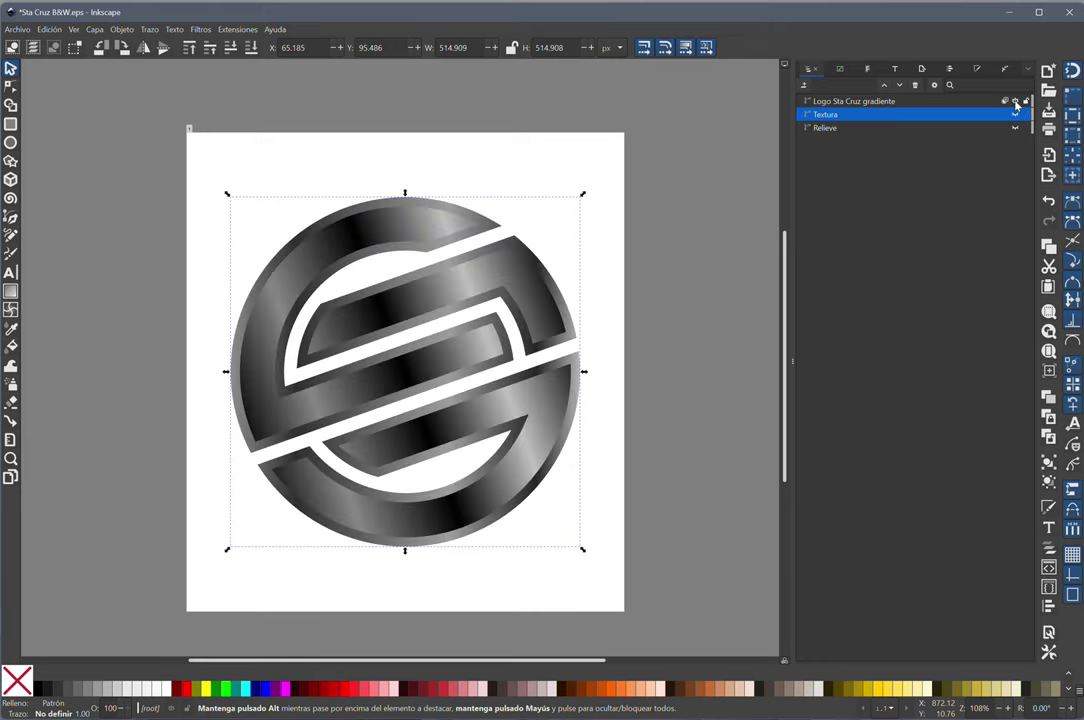
{"action": "left_click", "coordinate": [851, 103]}
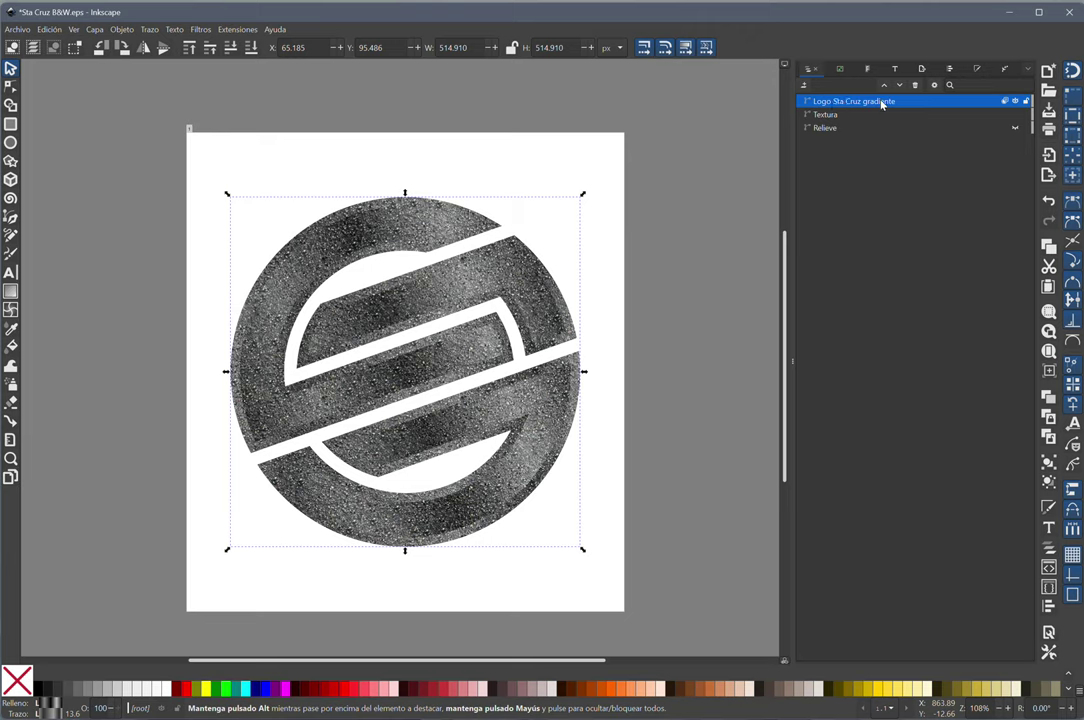
Lighten the gradient logo's 0.23 and 0.75 stops to about 90 lightness (e6e6e6).
{"action": "left_click", "coordinate": [978, 70]}
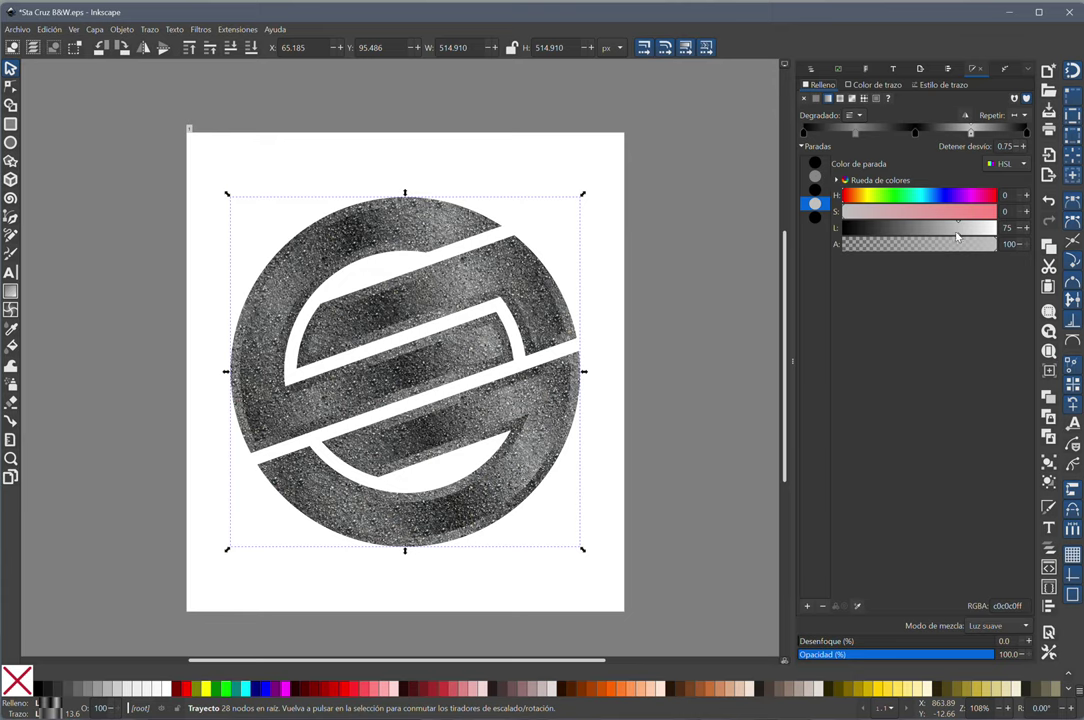
{"action": "left_click_drag", "start_coordinate": [960, 232], "coordinate": [981, 232]}
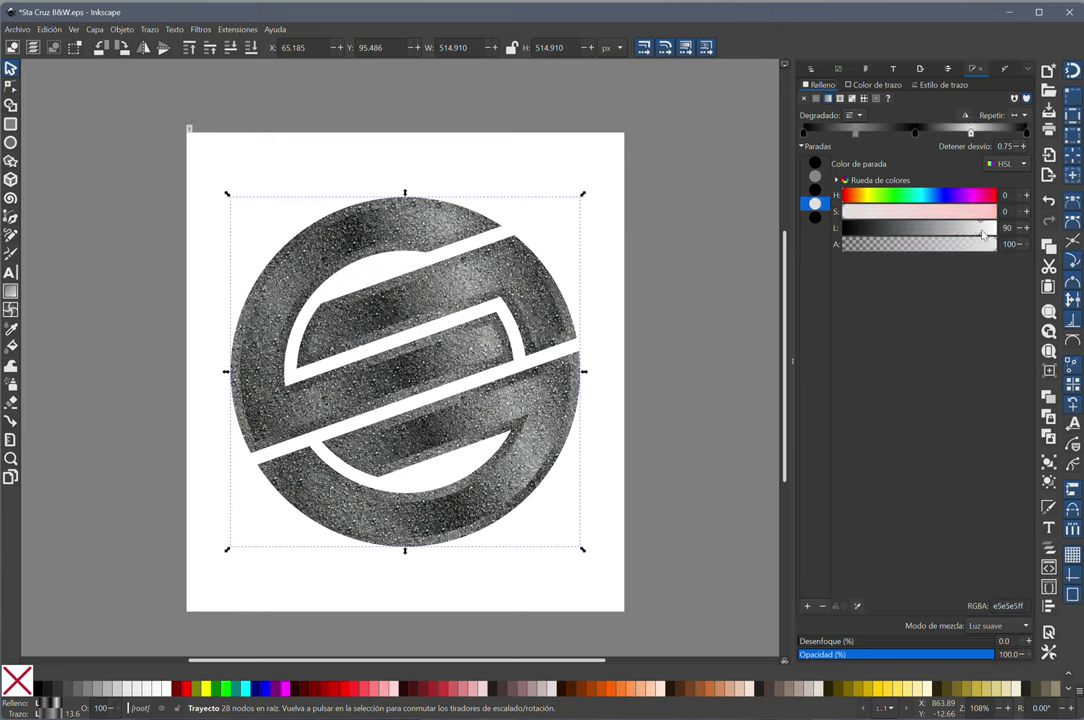
{"action": "left_click", "coordinate": [815, 176]}
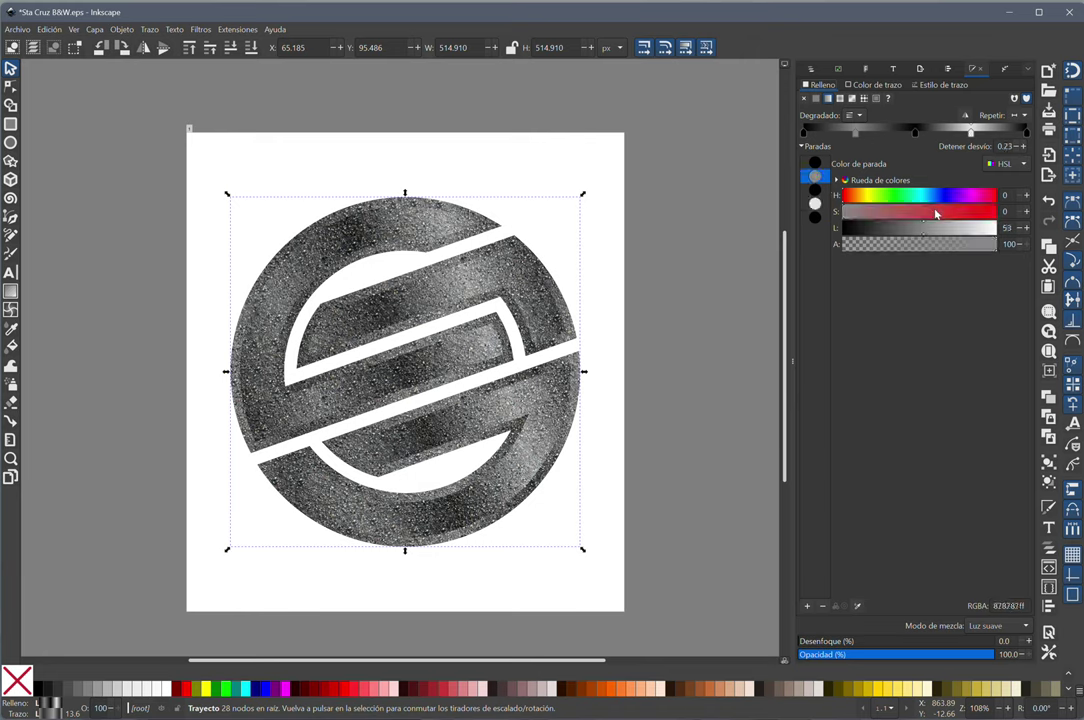
{"action": "left_click_drag", "start_coordinate": [929, 232], "coordinate": [982, 233]}
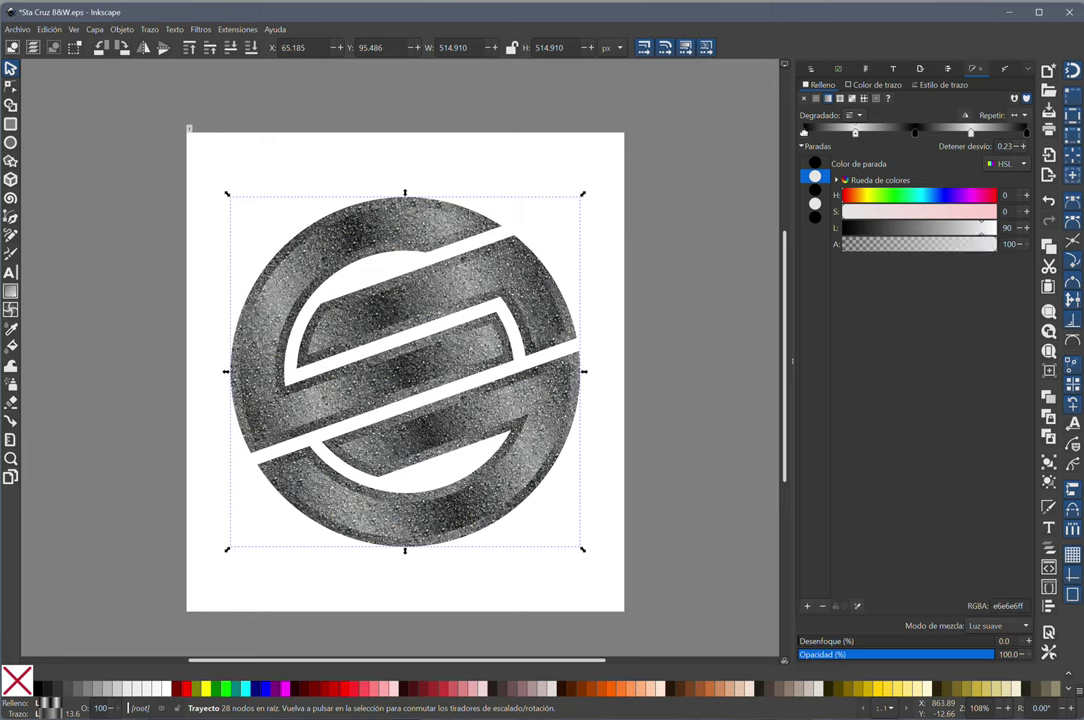
{"action": "left_click", "coordinate": [809, 162]}
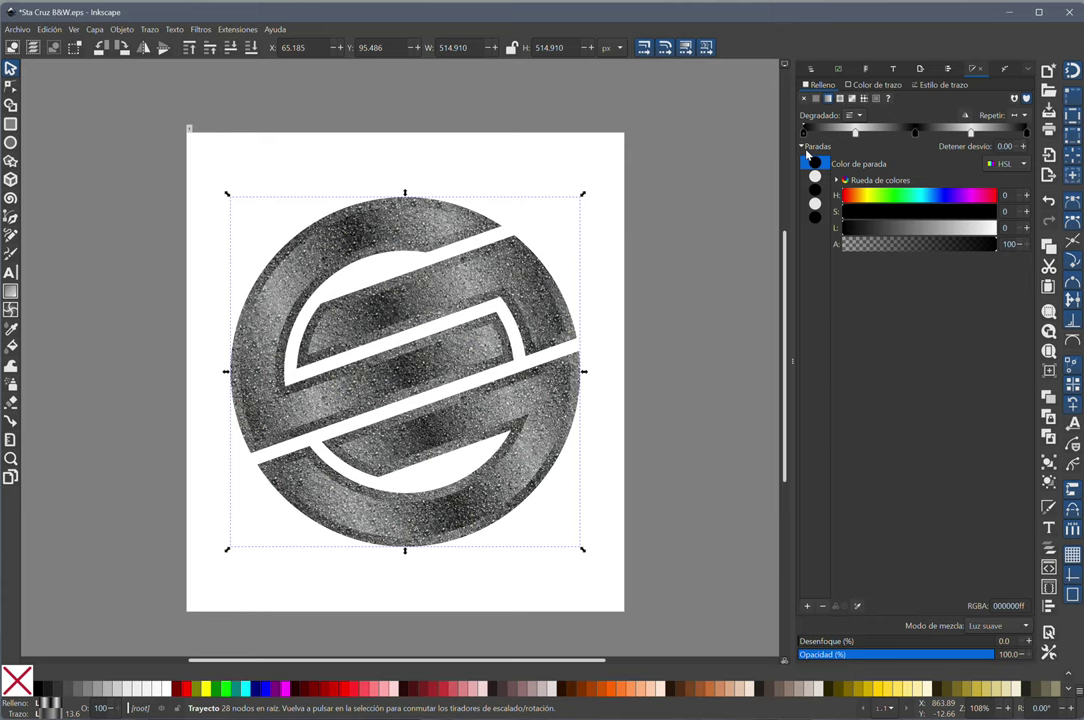
Retune the first two stroke gradient stops, ending with the first stop pure black.
{"action": "left_click", "coordinate": [873, 85]}
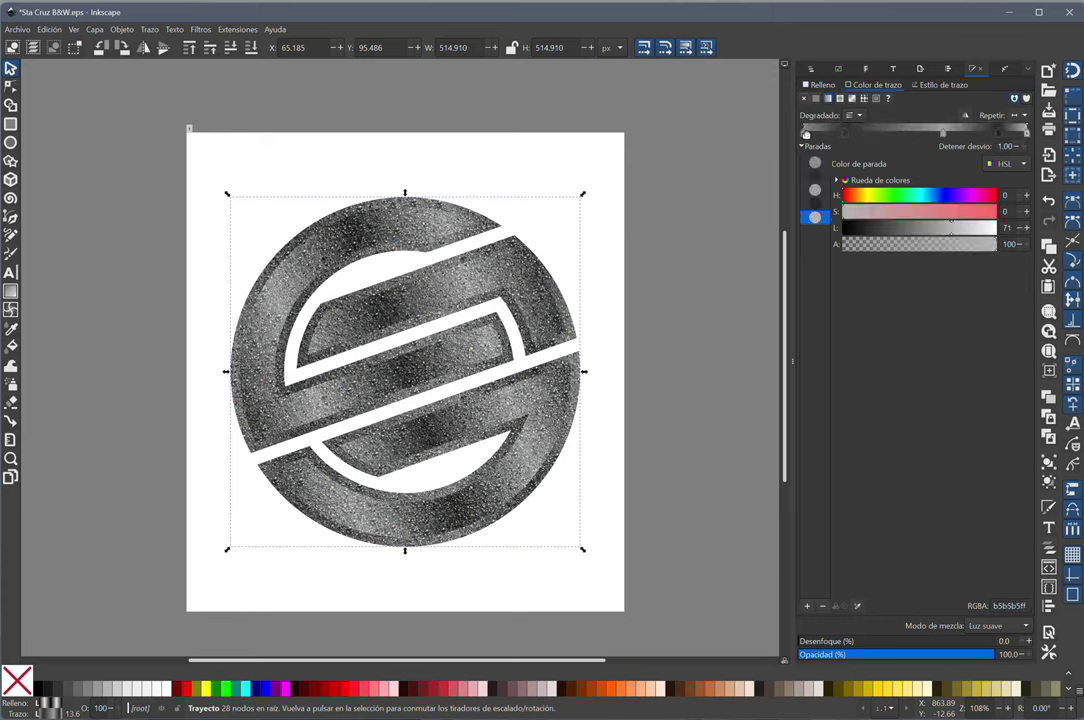
{"action": "left_click", "coordinate": [806, 133]}
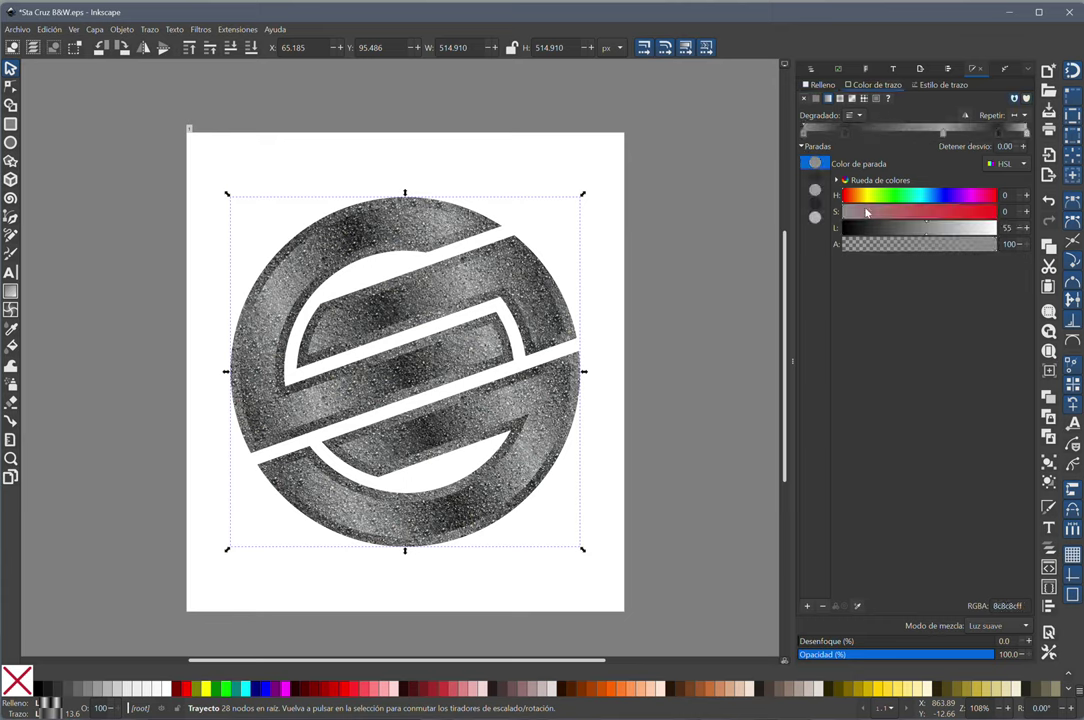
{"action": "left_click", "coordinate": [960, 234]}
{"action": "left_click_drag", "start_coordinate": [960, 234], "coordinate": [977, 236]}
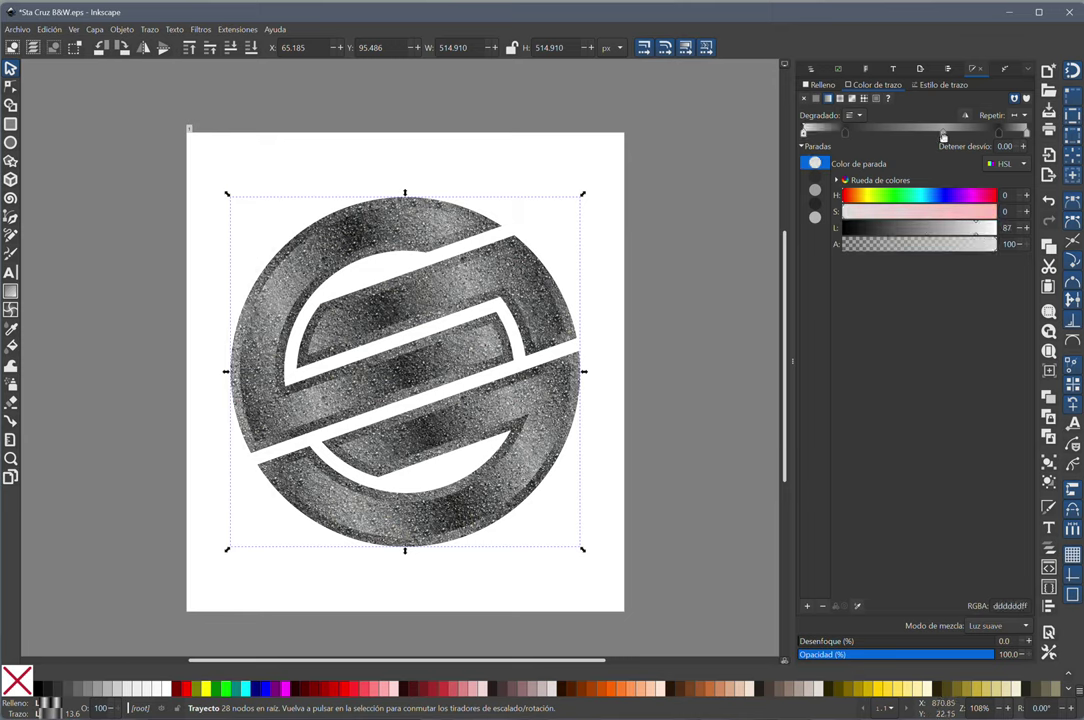
{"action": "left_click", "coordinate": [845, 132]}
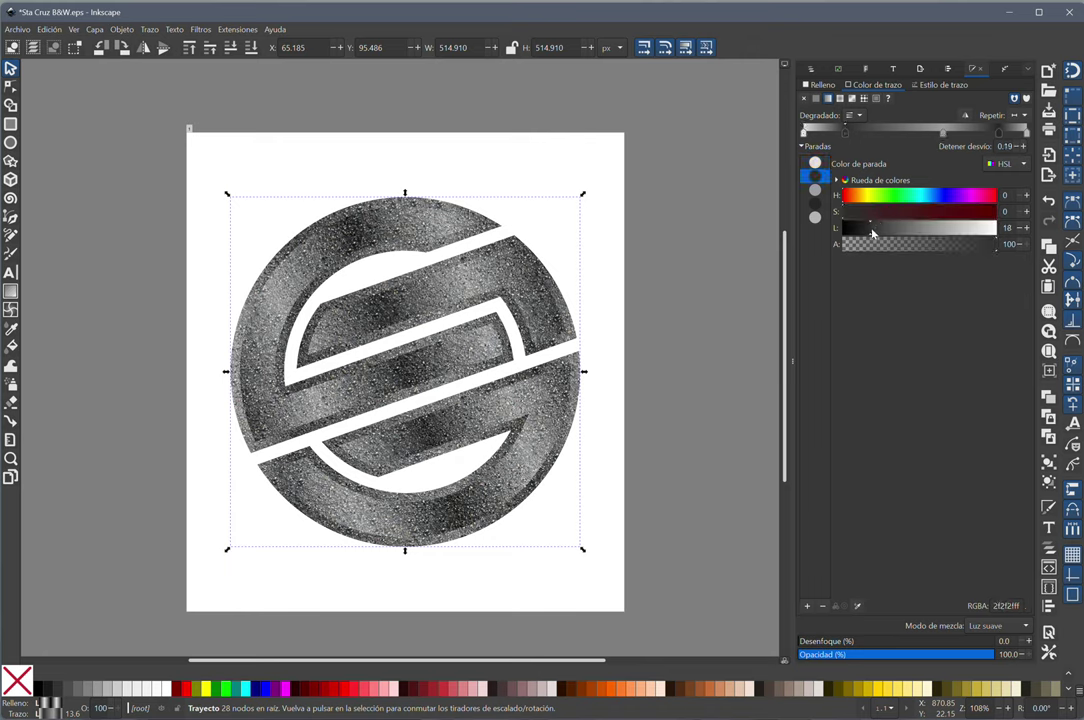
{"action": "mouse_move", "coordinate": [872, 233]}
{"action": "left_mouse_down"}
{"action": "mouse_move", "coordinate": [830, 238]}
{"action": "mouse_move", "coordinate": [897, 229]}
{"action": "mouse_move", "coordinate": [852, 230]}
{"action": "mouse_move", "coordinate": [865, 227]}
{"action": "mouse_move", "coordinate": [984, 229]}
{"action": "left_mouse_up"}
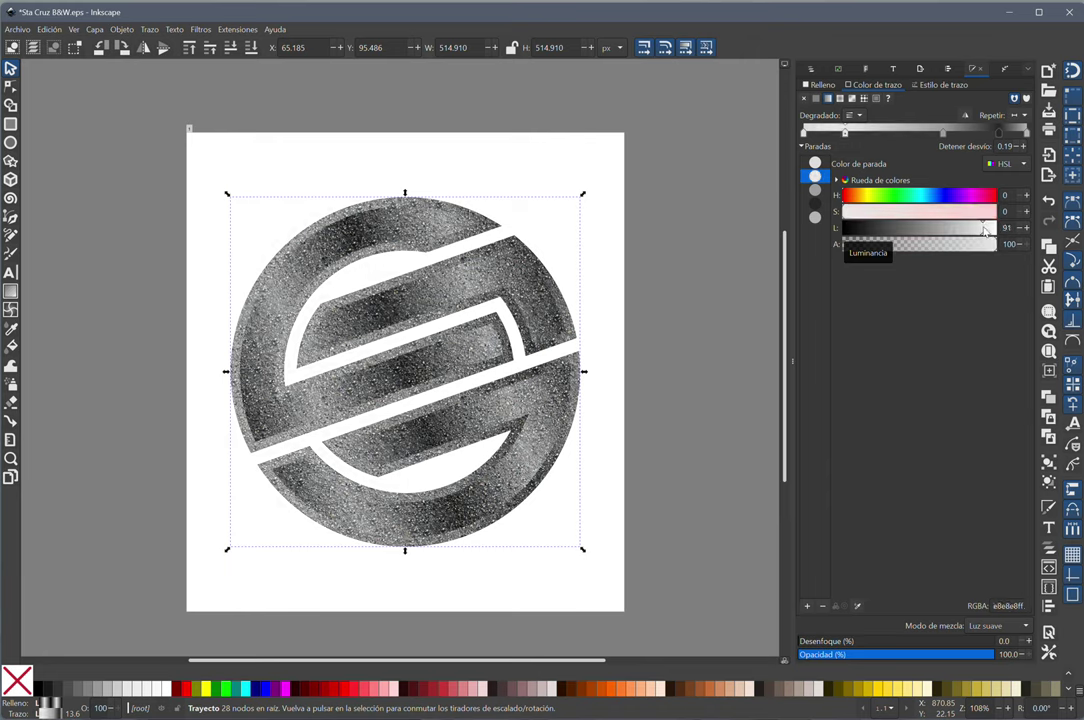
{"action": "left_click", "coordinate": [815, 163]}
{"action": "left_click", "coordinate": [850, 229]}
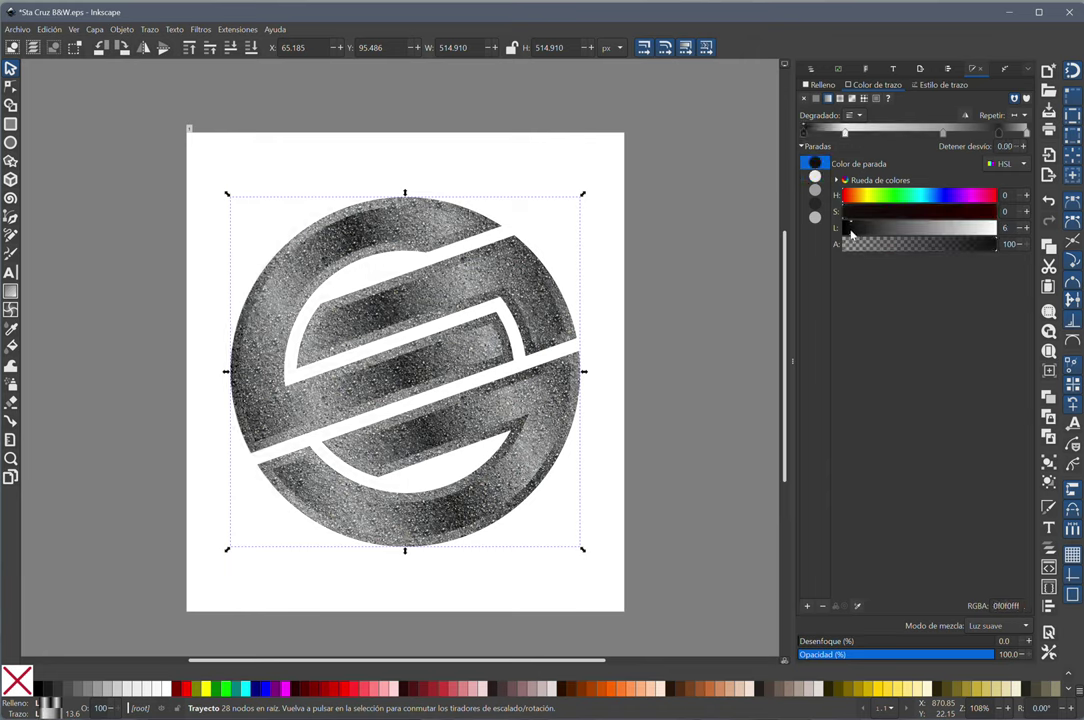
{"action": "left_click_drag", "start_coordinate": [850, 231], "coordinate": [838, 240]}
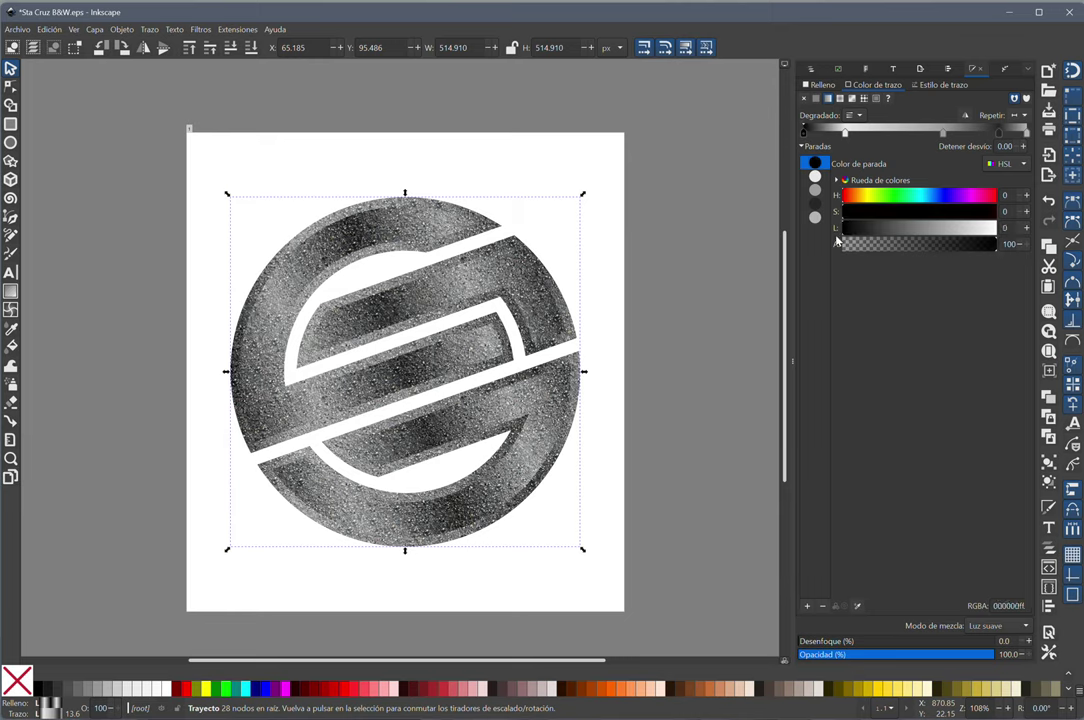
Set the middle stop to mid grey, the 0.88 stop to e1e1e1 and the end stop to efefef.
{"action": "left_click", "coordinate": [815, 189]}
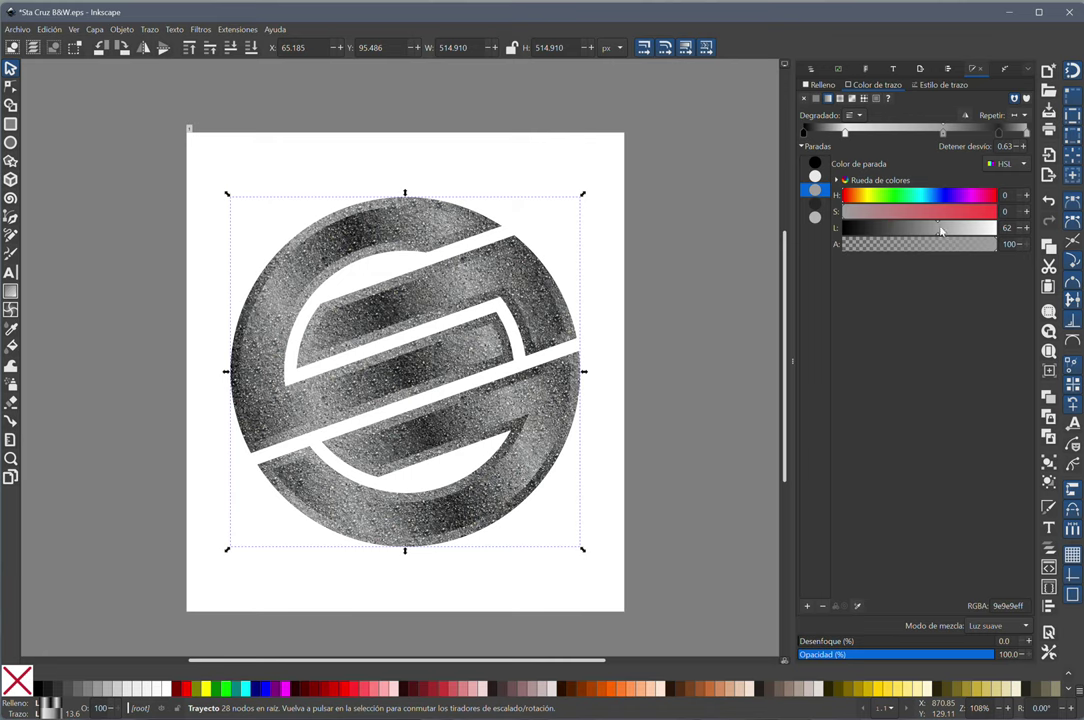
{"action": "left_click", "coordinate": [980, 228]}
{"action": "left_click_drag", "start_coordinate": [980, 230], "coordinate": [883, 230]}
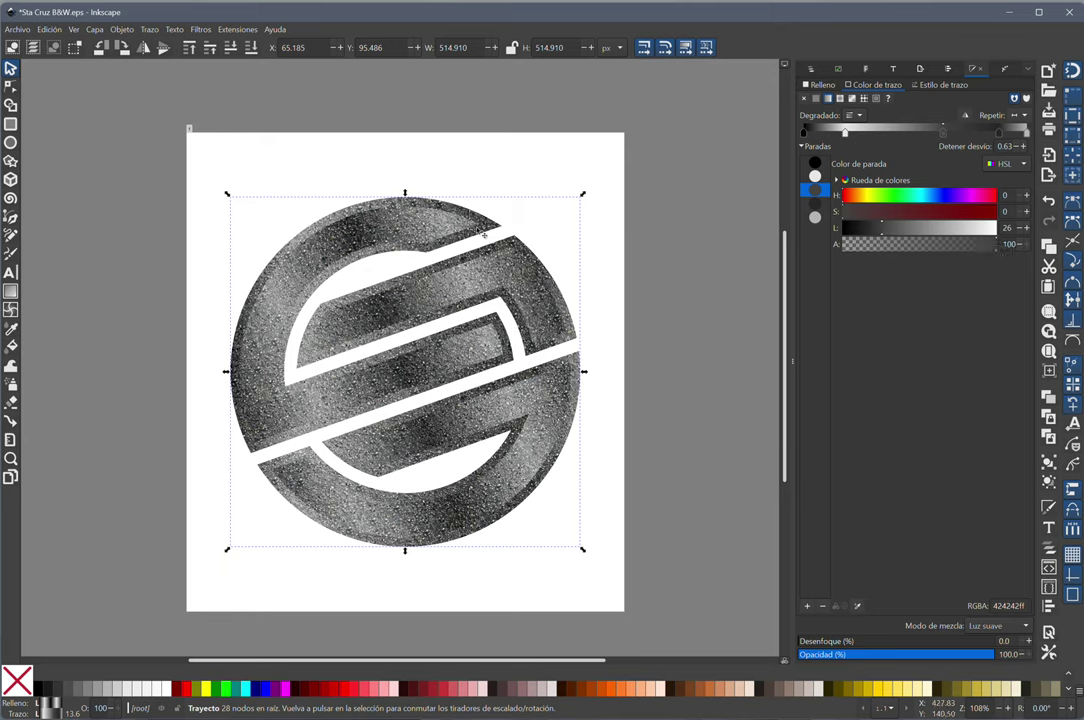
{"action": "left_click", "coordinate": [815, 203]}
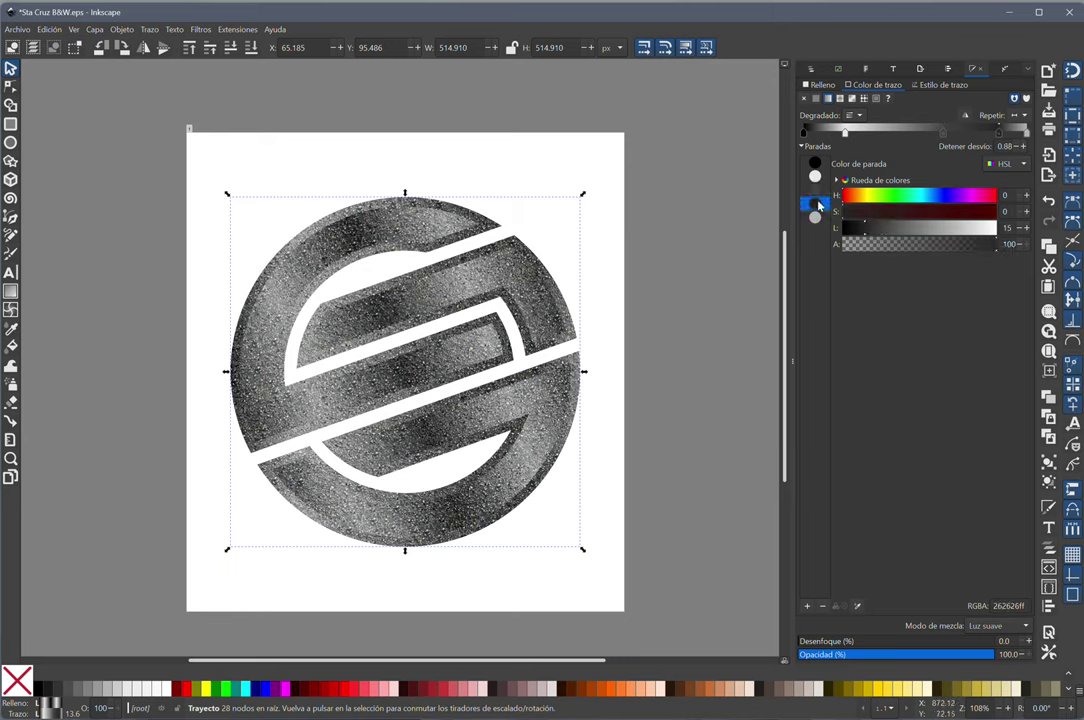
{"action": "left_click", "coordinate": [965, 231]}
{"action": "left_click_drag", "start_coordinate": [965, 233], "coordinate": [979, 232]}
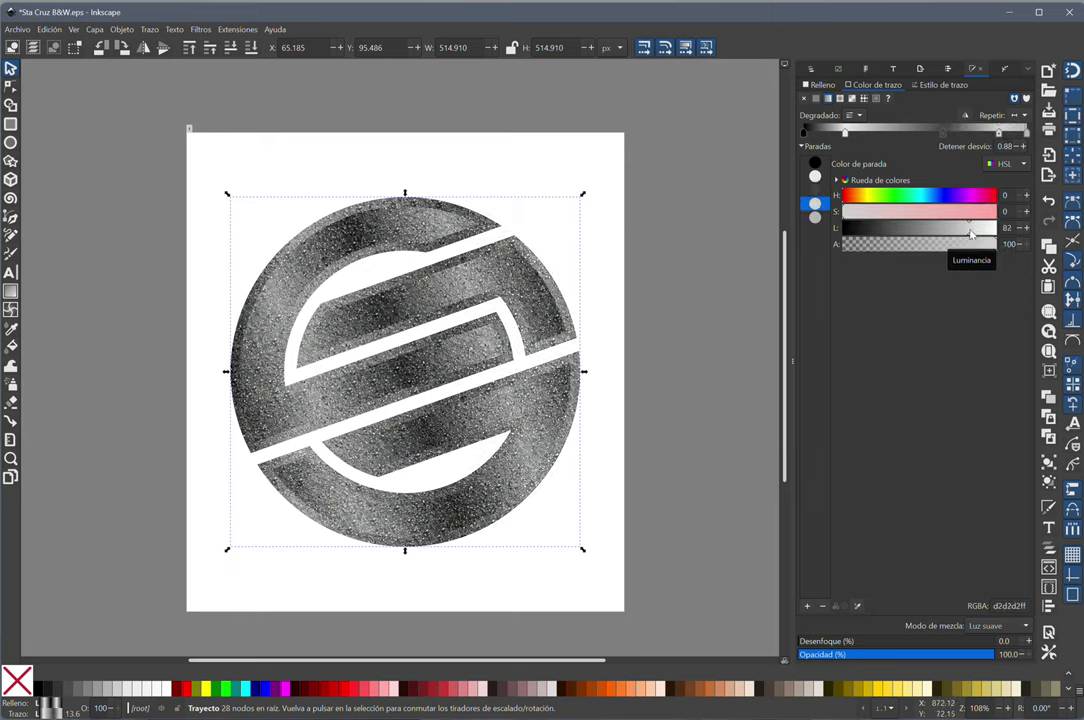
{"action": "left_click", "coordinate": [815, 216]}
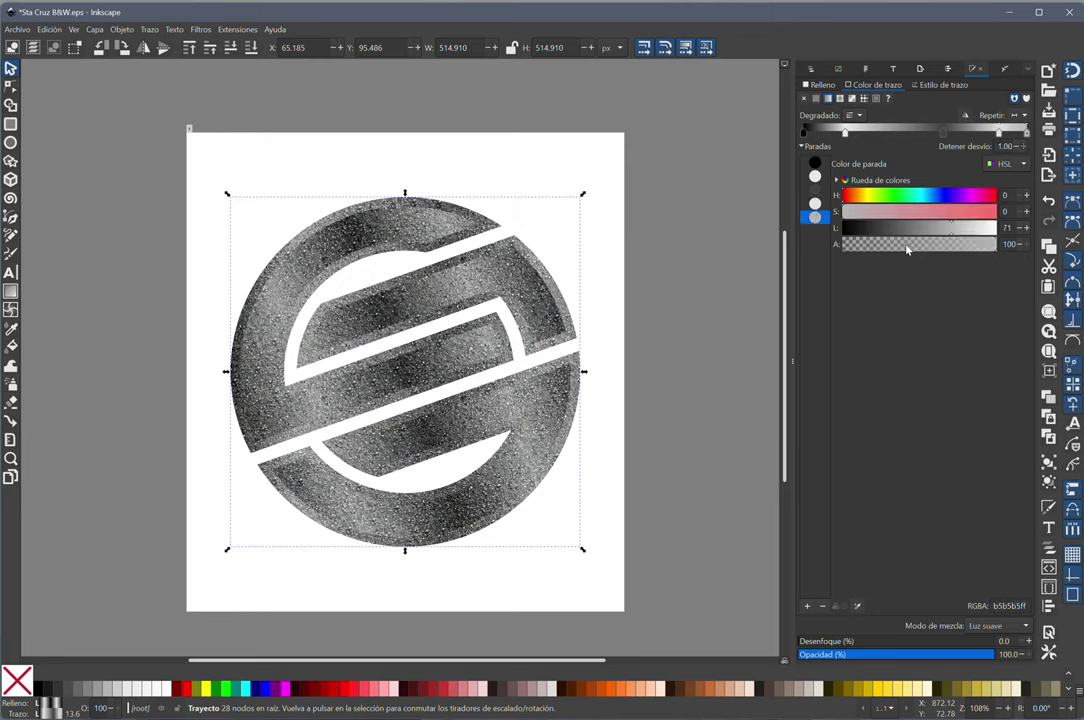
{"action": "mouse_move", "coordinate": [948, 229]}
{"action": "left_mouse_down"}
{"action": "mouse_move", "coordinate": [831, 233]}
{"action": "mouse_move", "coordinate": [989, 229]}
{"action": "left_mouse_up"}
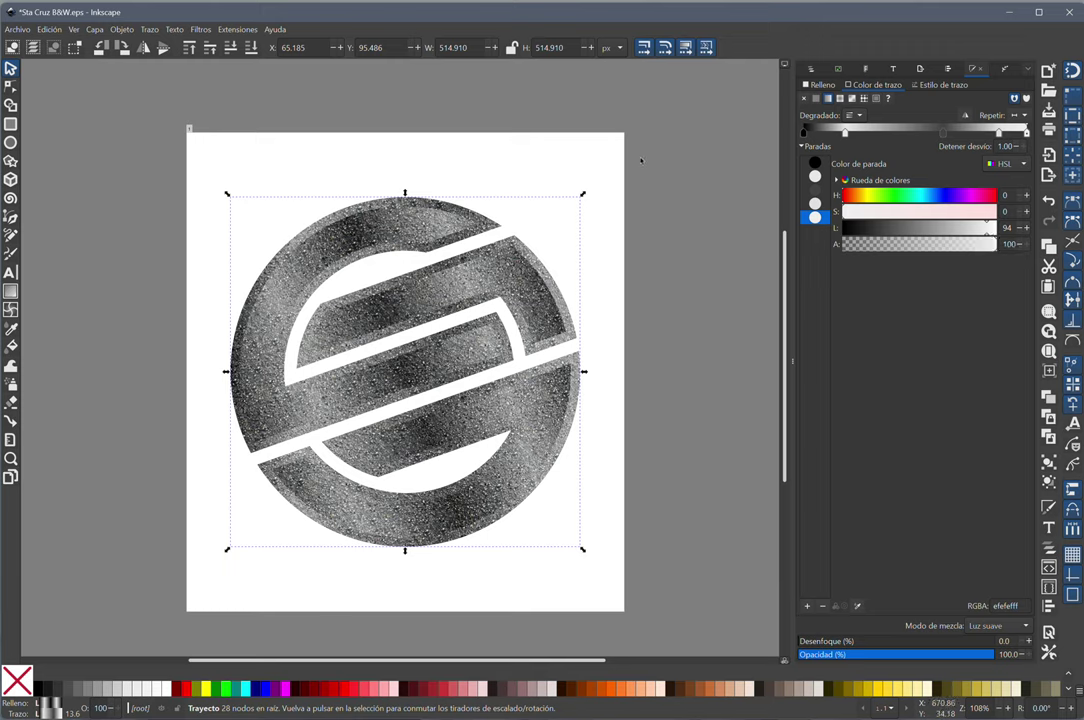
{"action": "left_click", "coordinate": [640, 161]}
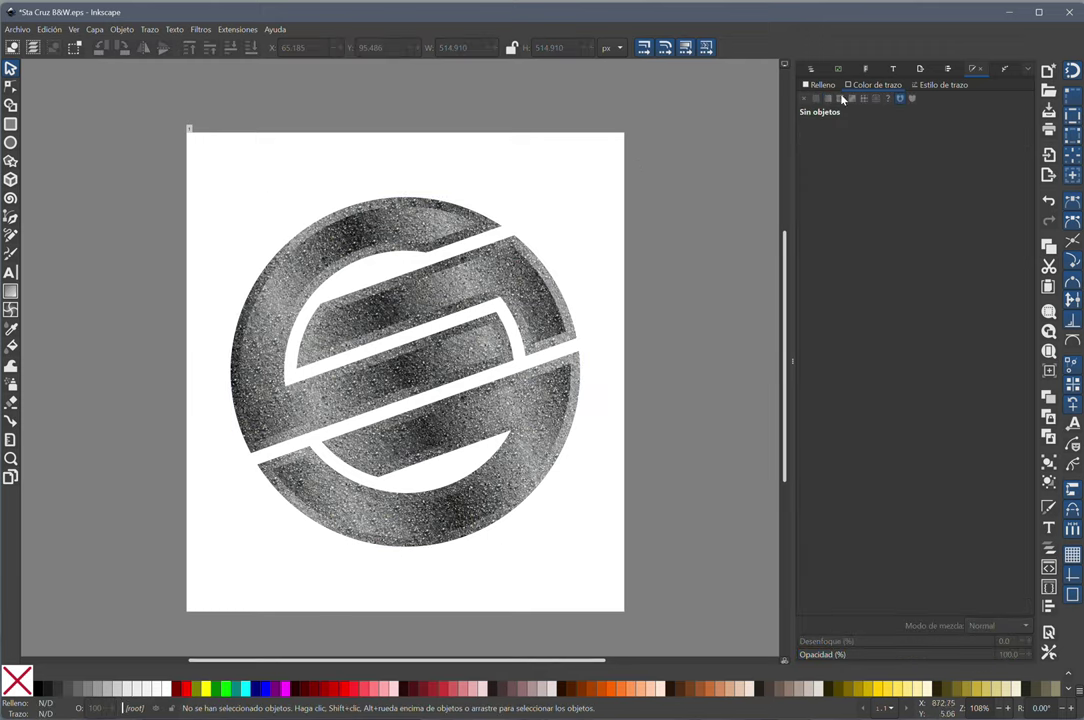
Apply Filtros > Crestas > Burbuja radiante to the Relieve layer's logo and preview the relief.
{"action": "left_click", "coordinate": [812, 69]}
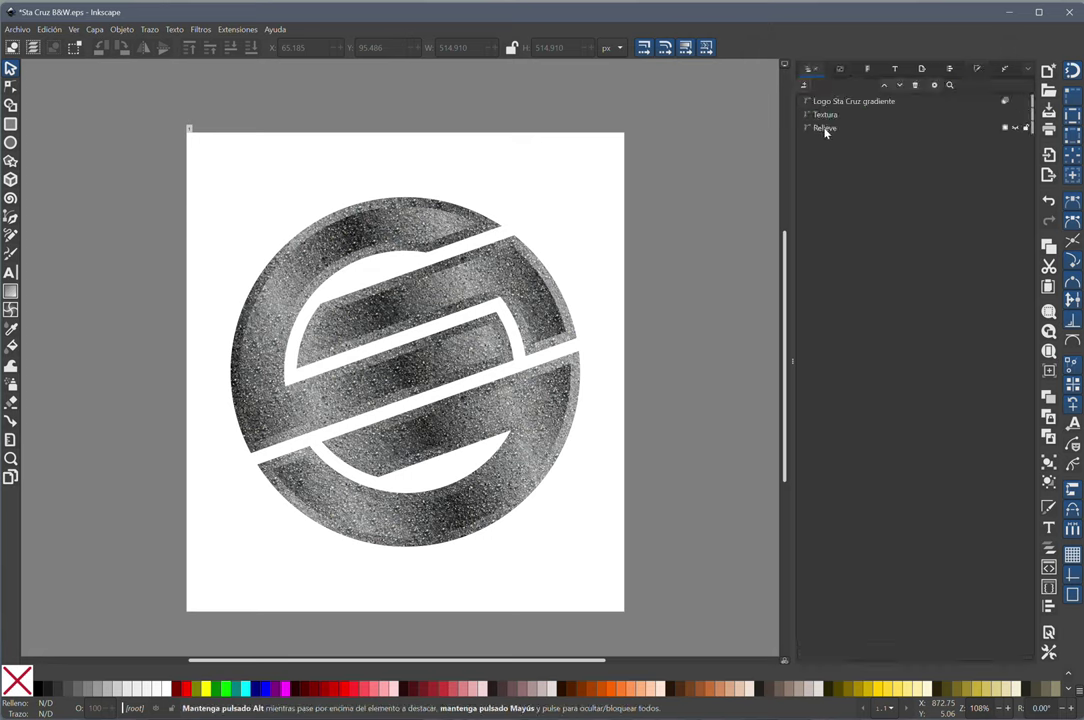
{"action": "left_click", "coordinate": [824, 128]}
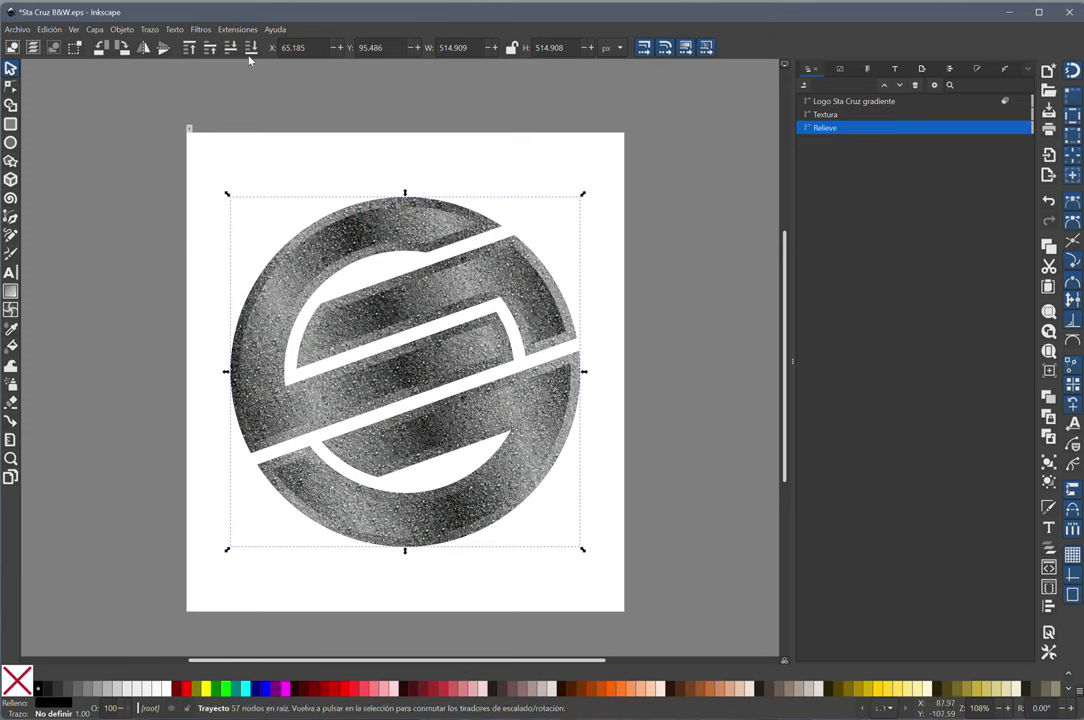
{"action": "left_click", "coordinate": [200, 29]}
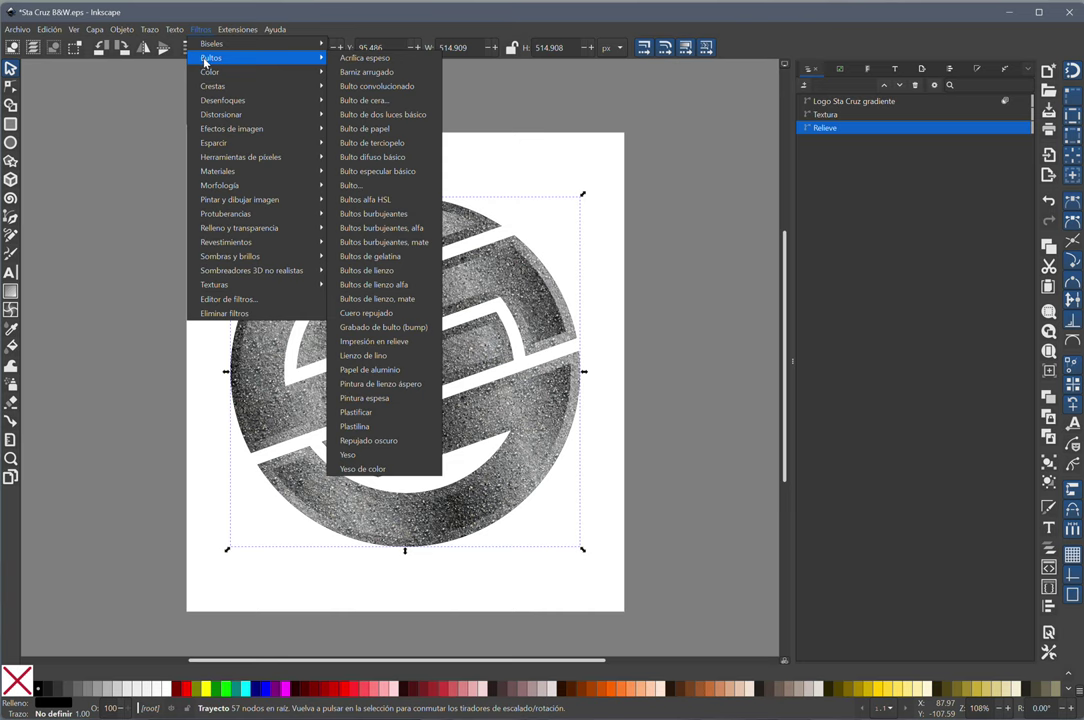
{"action": "mouse_move", "coordinate": [255, 86]}
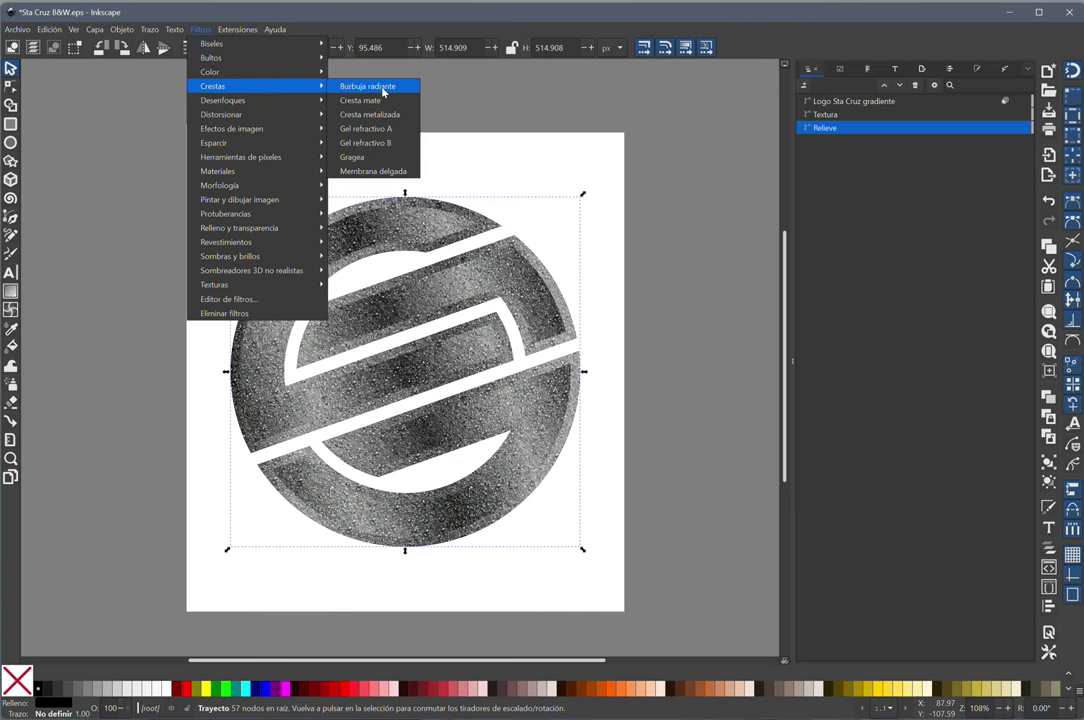
{"action": "left_click", "coordinate": [378, 86]}
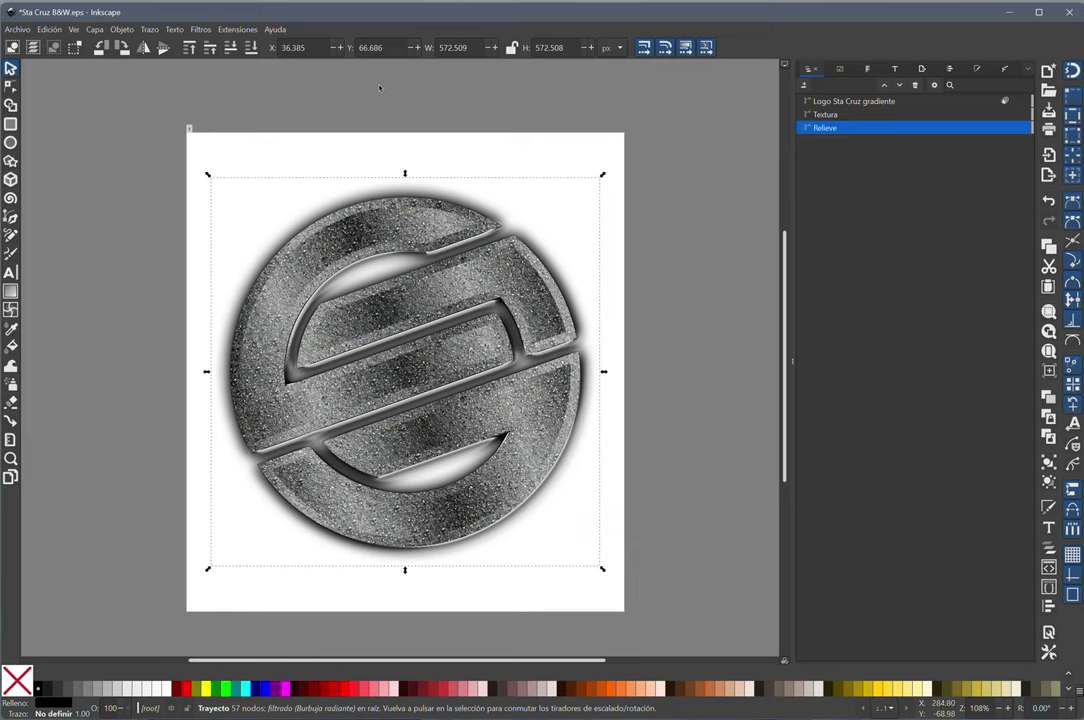
{"action": "left_click", "coordinate": [641, 220]}
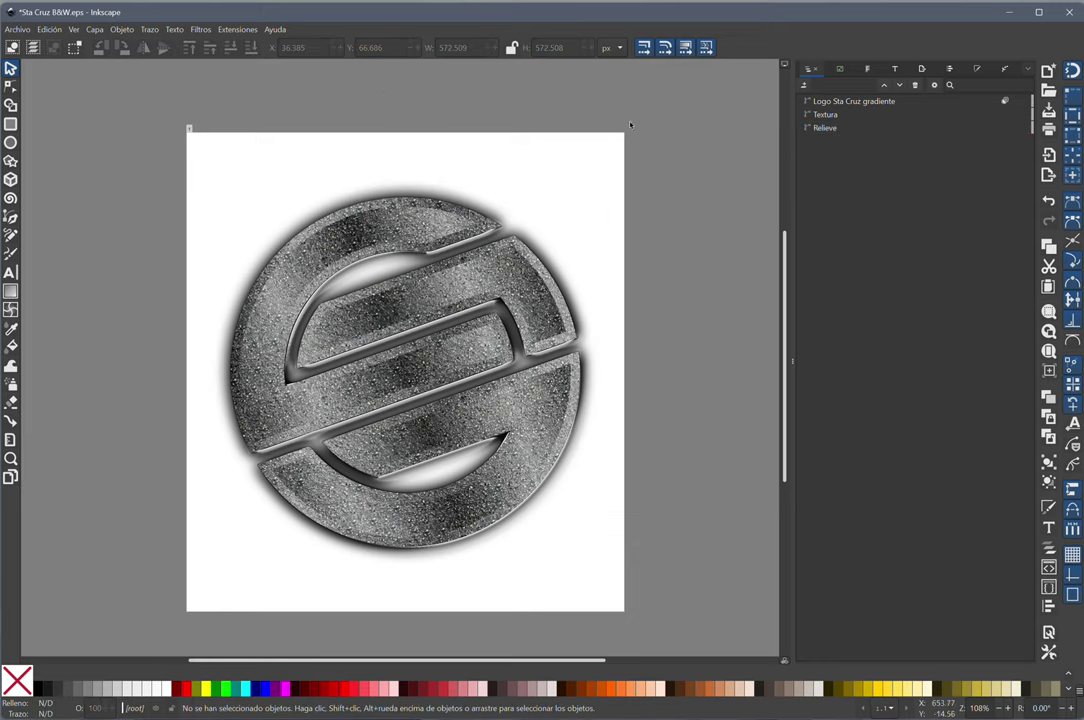
{"action": "left_click", "coordinate": [826, 128]}
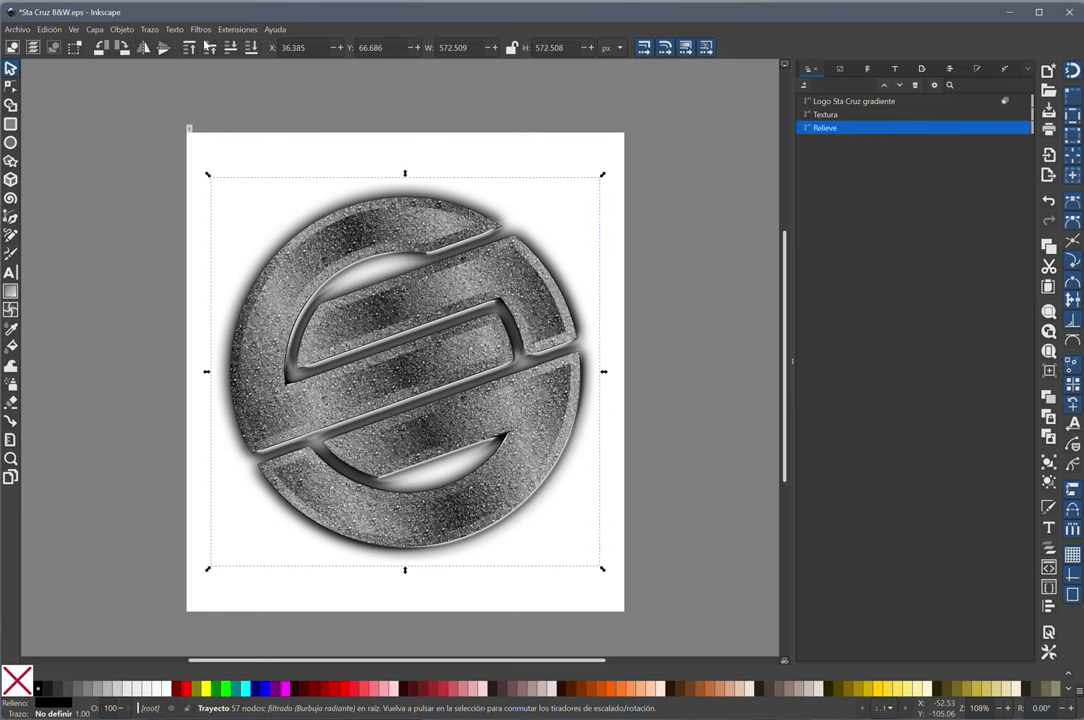
{"action": "left_click", "coordinate": [200, 30]}
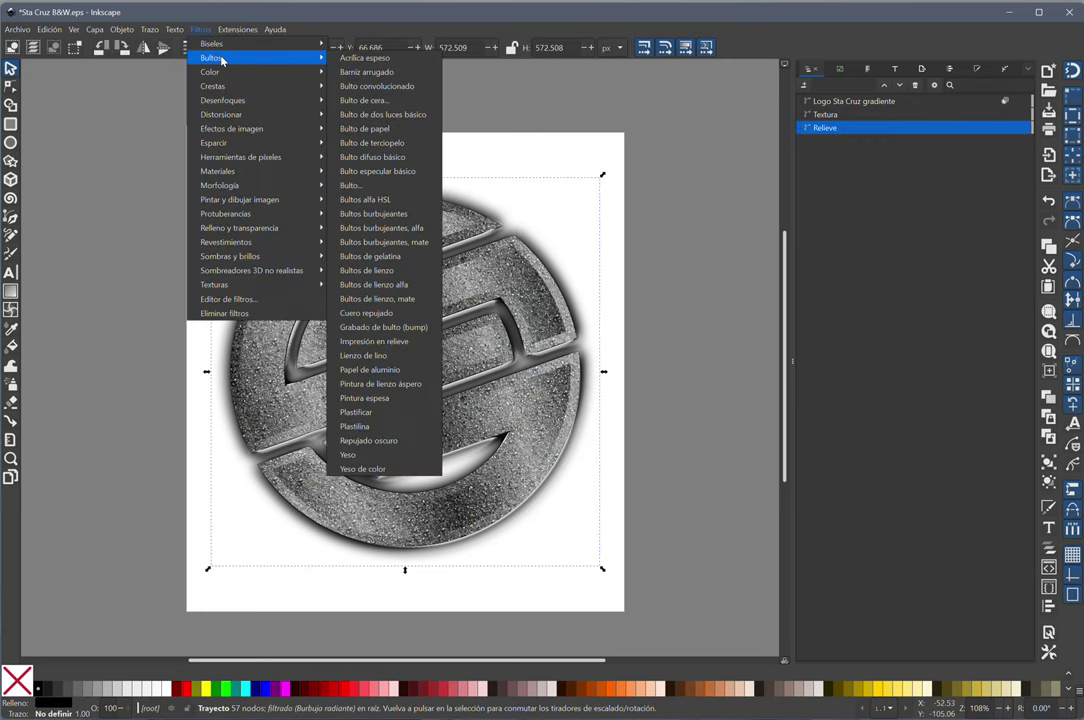
{"action": "left_click", "coordinate": [224, 313]}
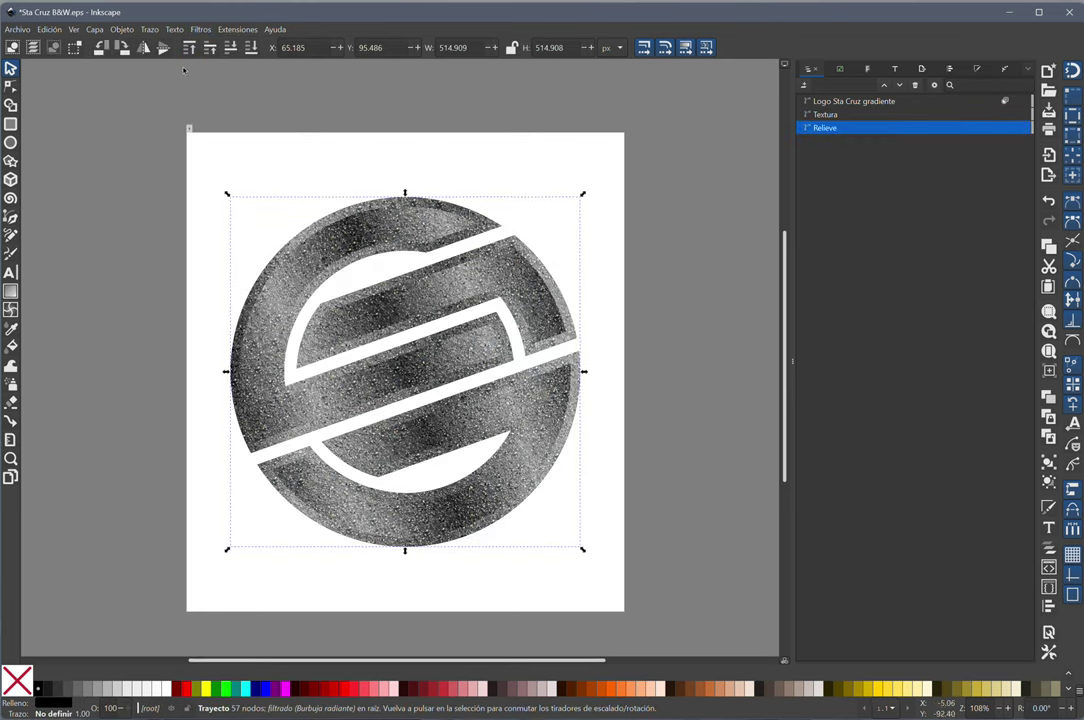
{"action": "left_click", "coordinate": [199, 30]}
{"action": "mouse_move", "coordinate": [210, 72]}
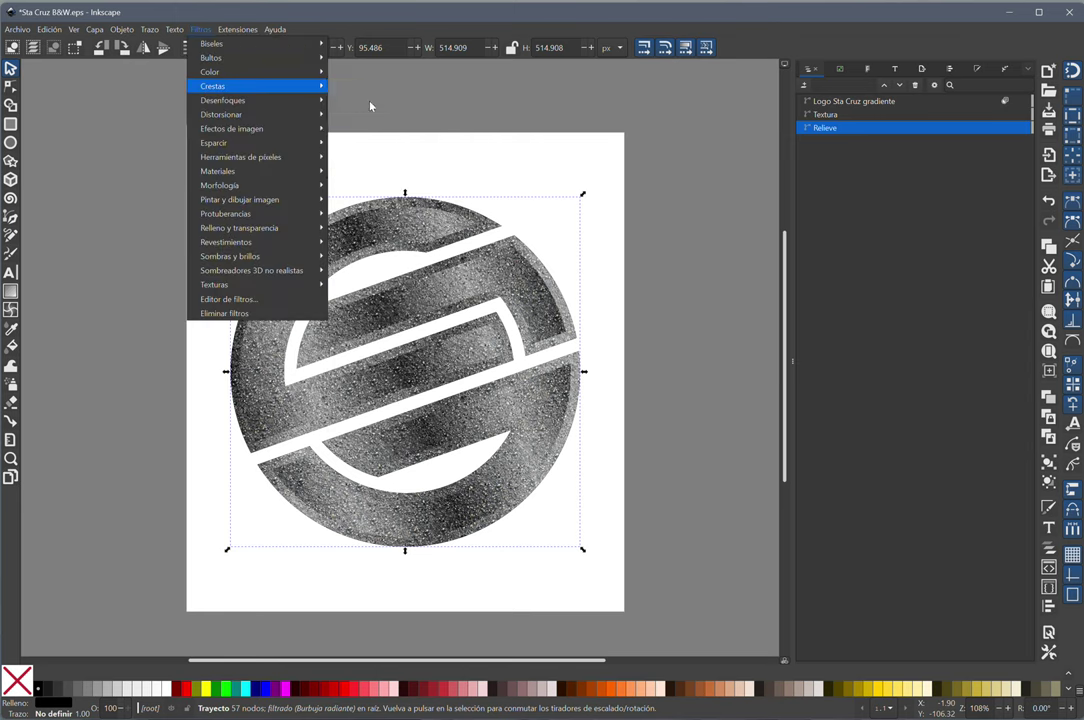
{"action": "left_click", "coordinate": [370, 105]}
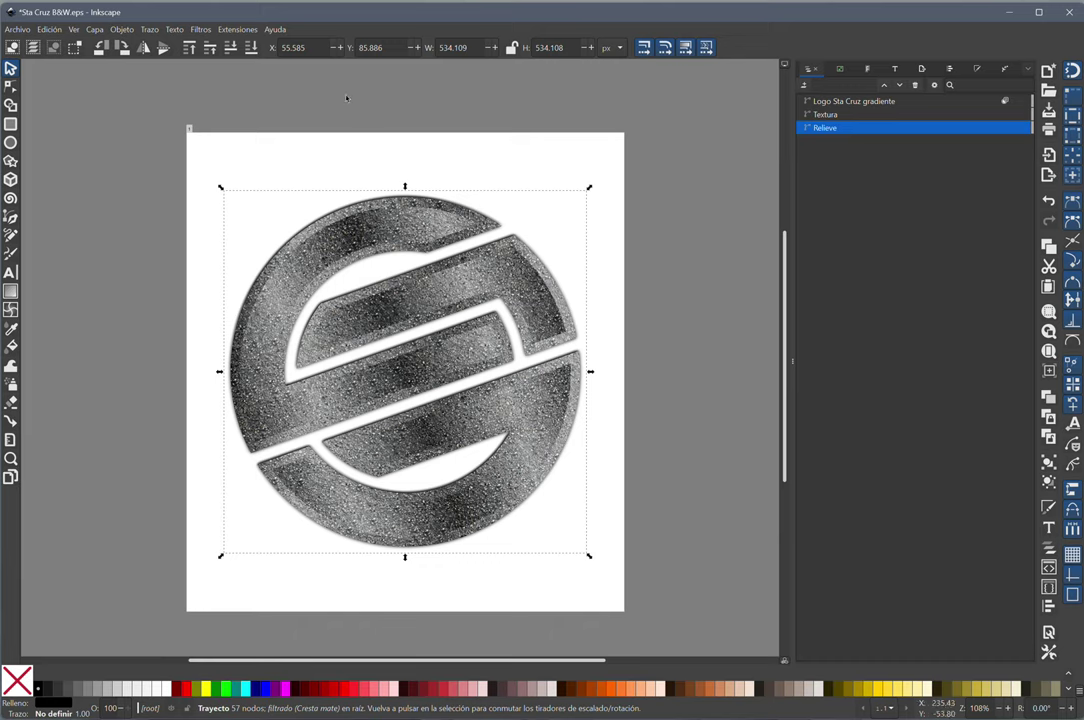
{"action": "key", "text": "ctrl+z"}
{"action": "left_click", "coordinate": [200, 29]}
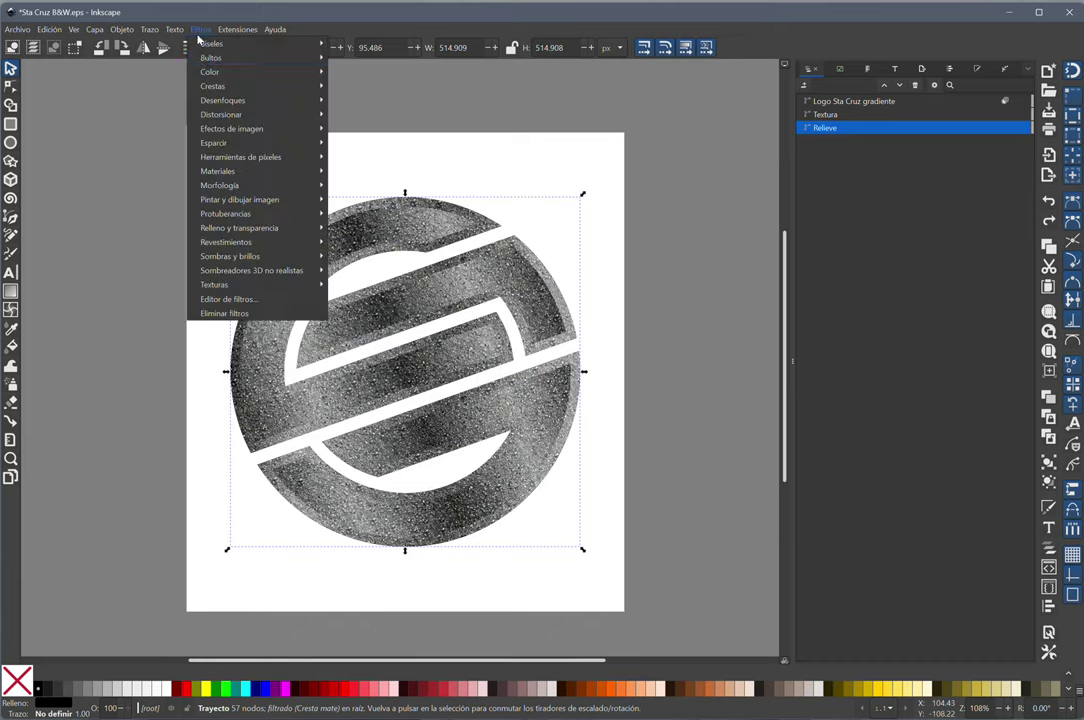
{"action": "mouse_move", "coordinate": [257, 86]}
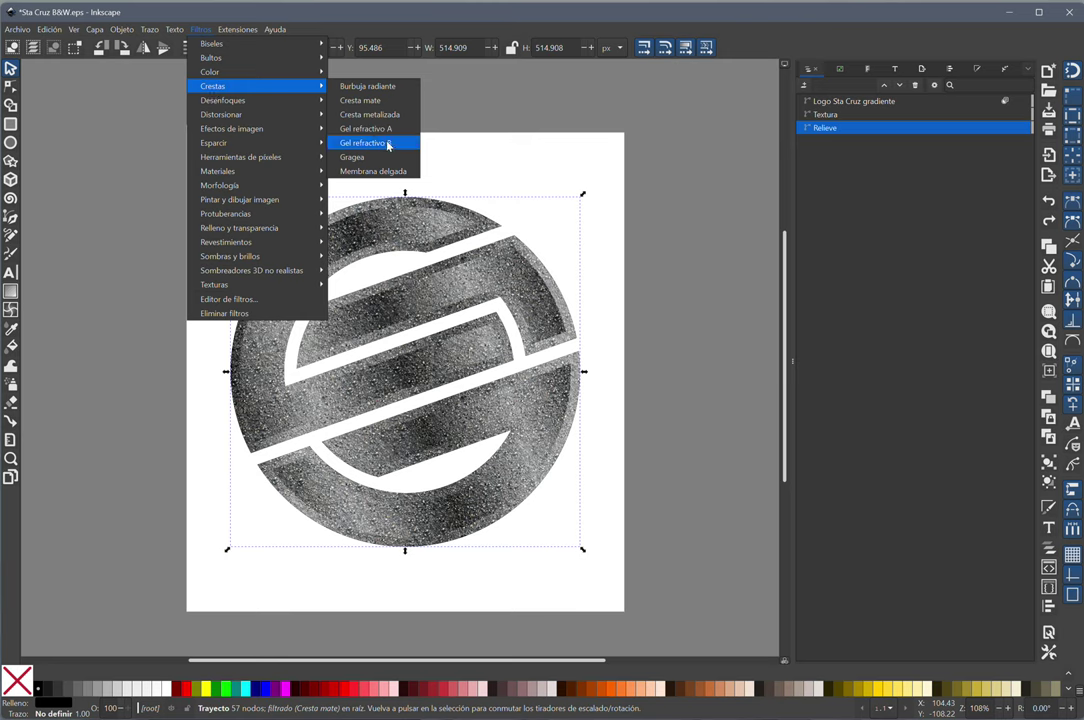
{"action": "left_click", "coordinate": [390, 116]}
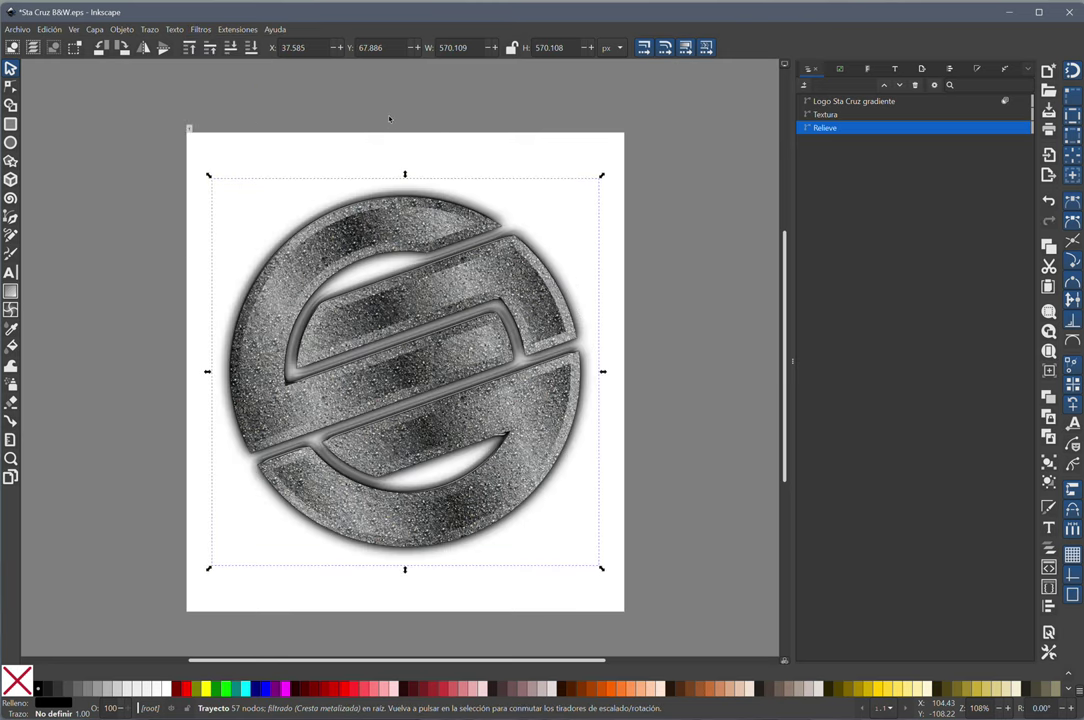
{"action": "key", "text": "ctrl+z"}
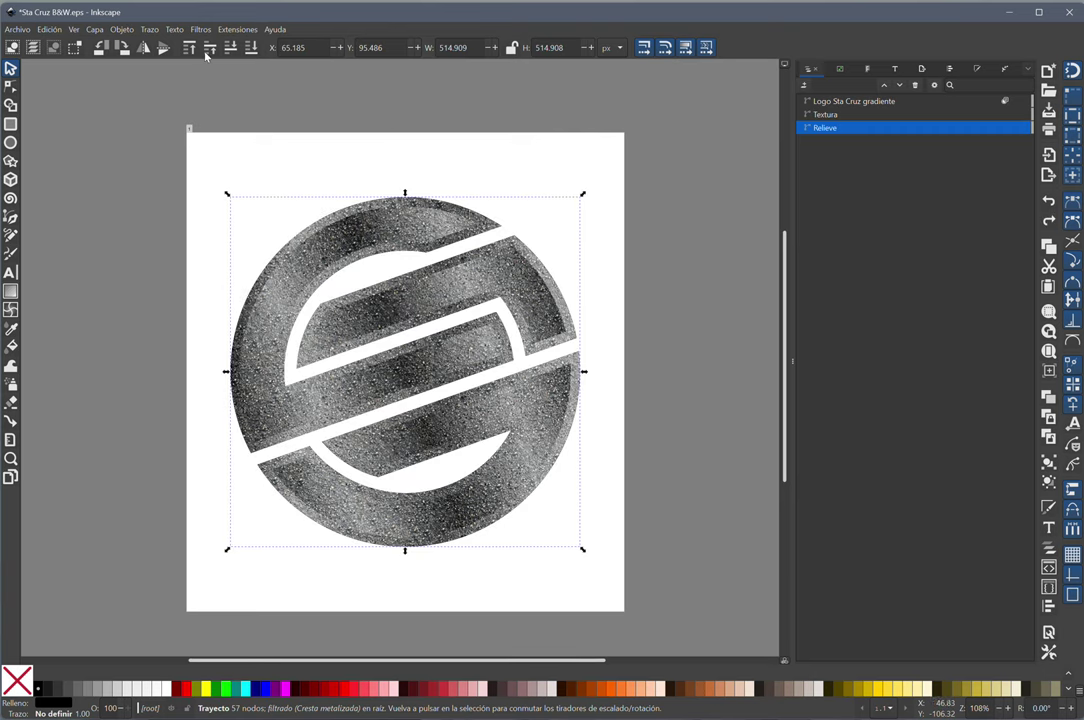
{"action": "left_click", "coordinate": [200, 29]}
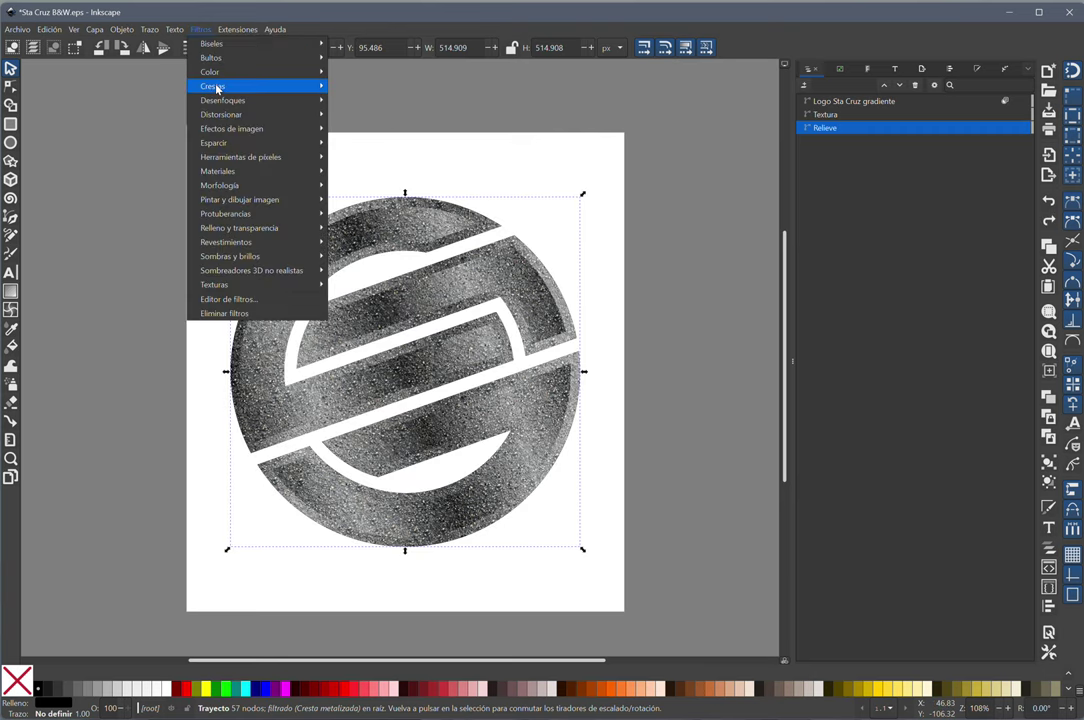
{"action": "mouse_move", "coordinate": [240, 43]}
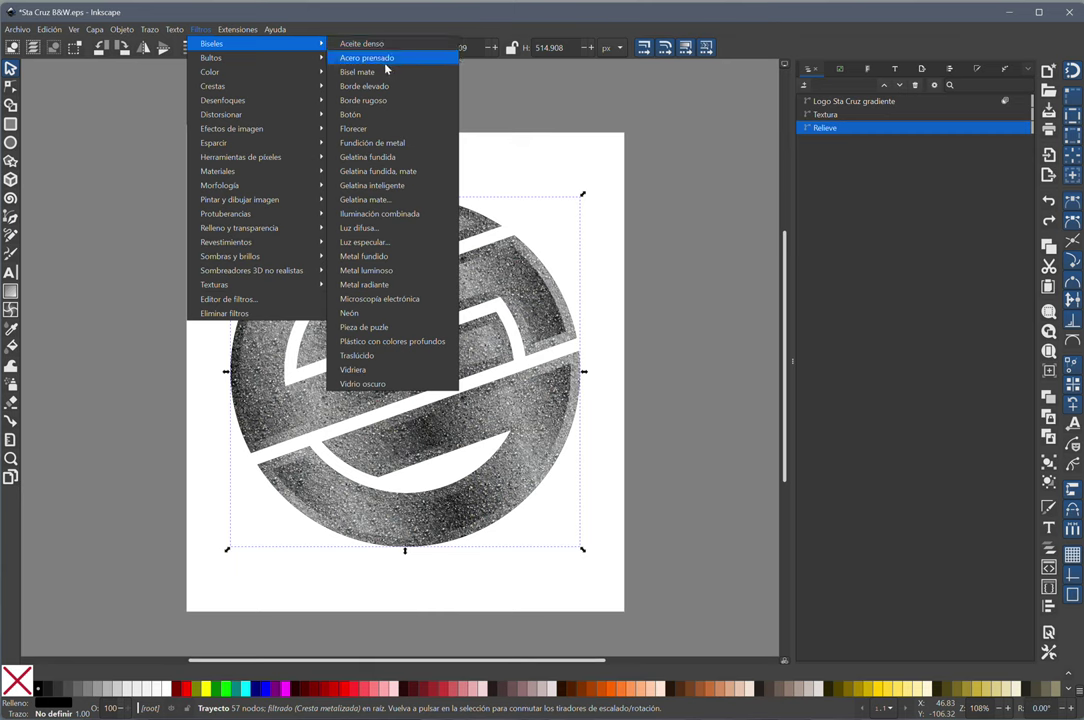
{"action": "left_click", "coordinate": [376, 72]}
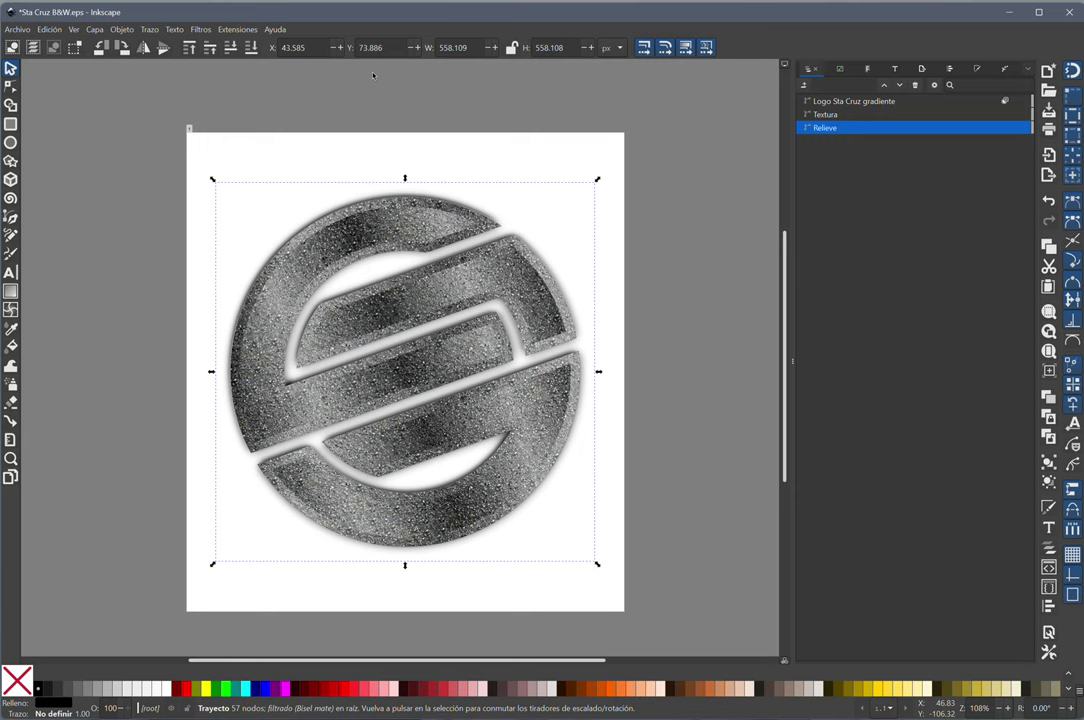
{"action": "key", "text": "ctrl+z"}
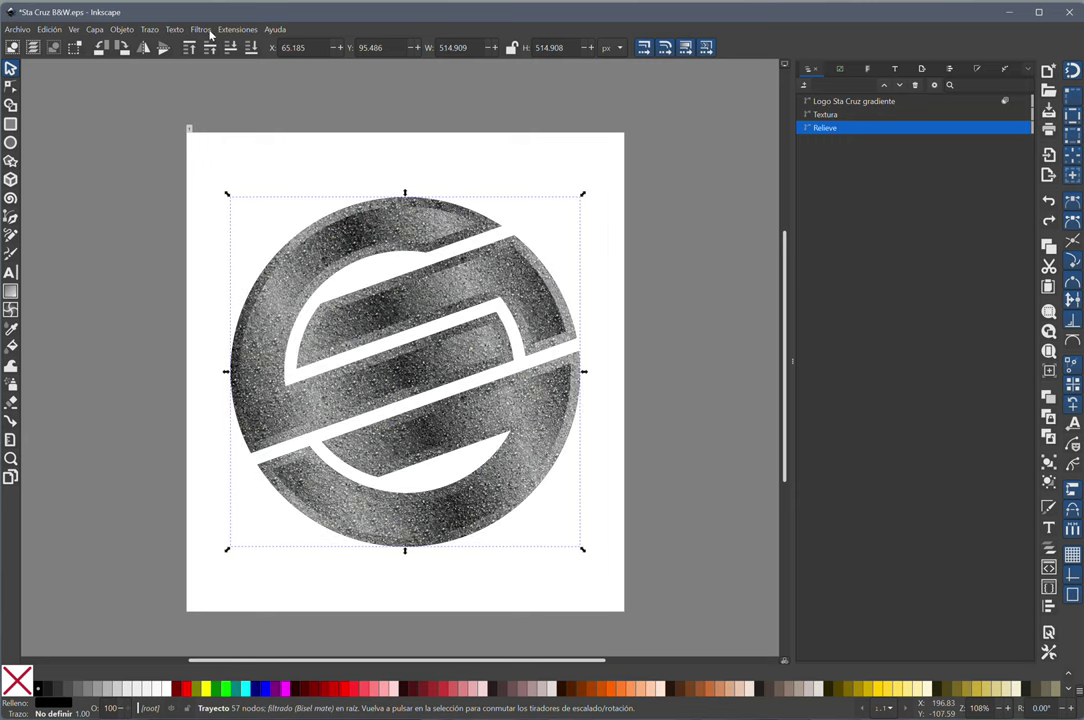
{"action": "left_click", "coordinate": [199, 30]}
{"action": "mouse_move", "coordinate": [213, 86]}
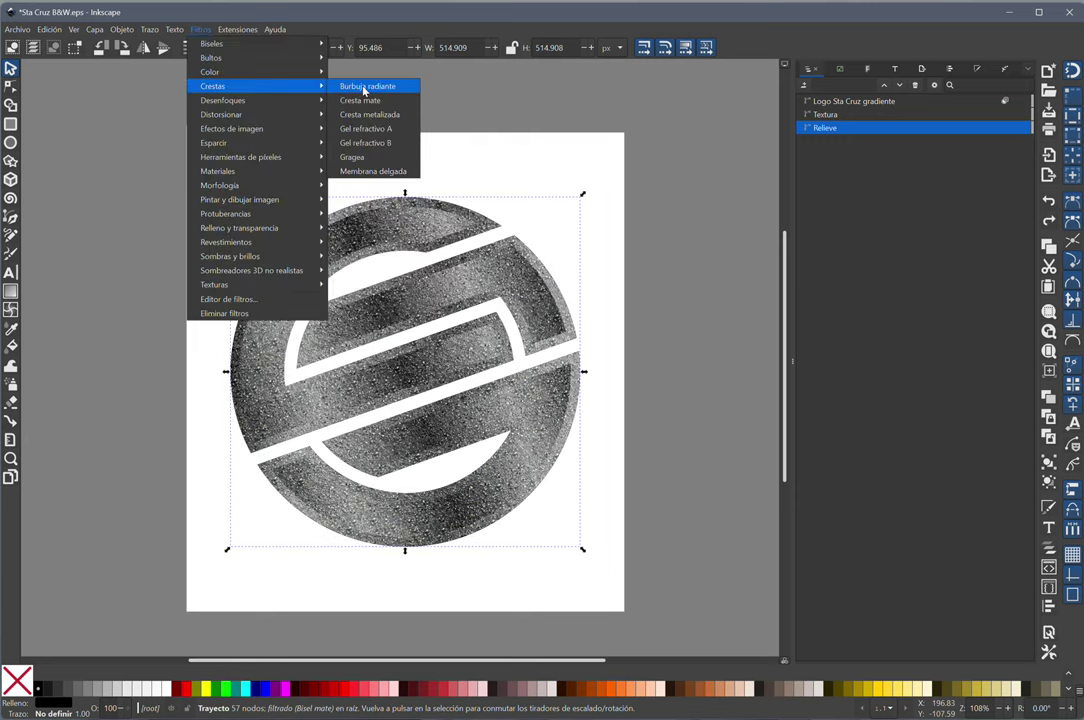
{"action": "left_click", "coordinate": [370, 87]}
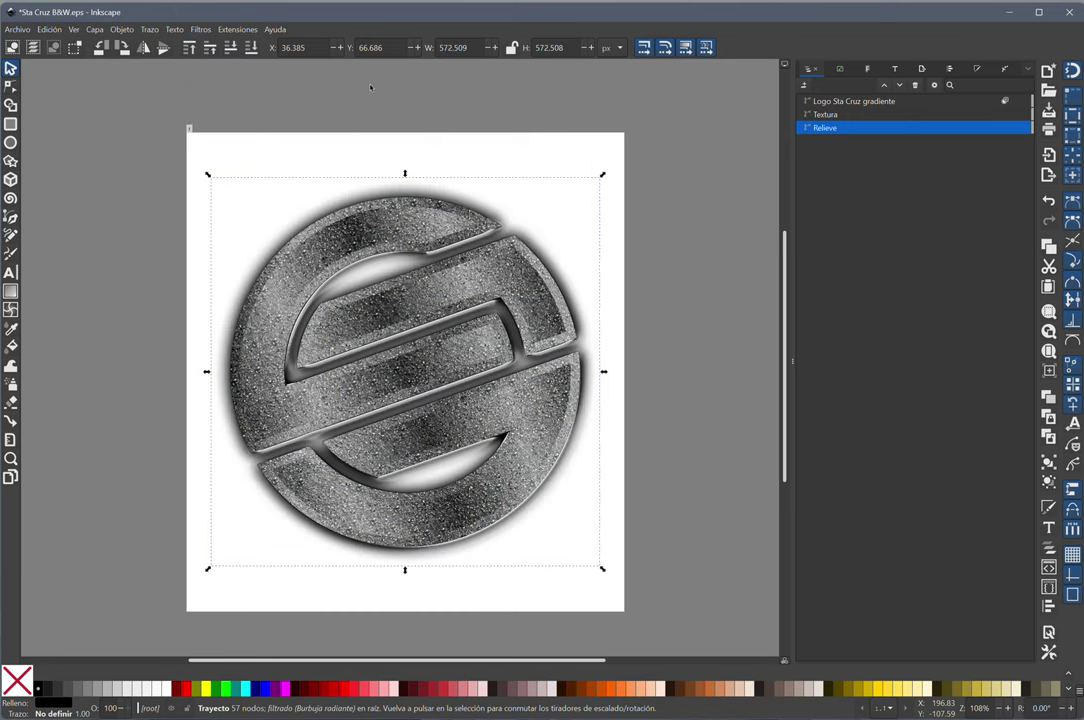
Give the Textura object the Borde elevado bevel filter after trying Bisel mate, then deselect it.
{"action": "left_click", "coordinate": [824, 115]}
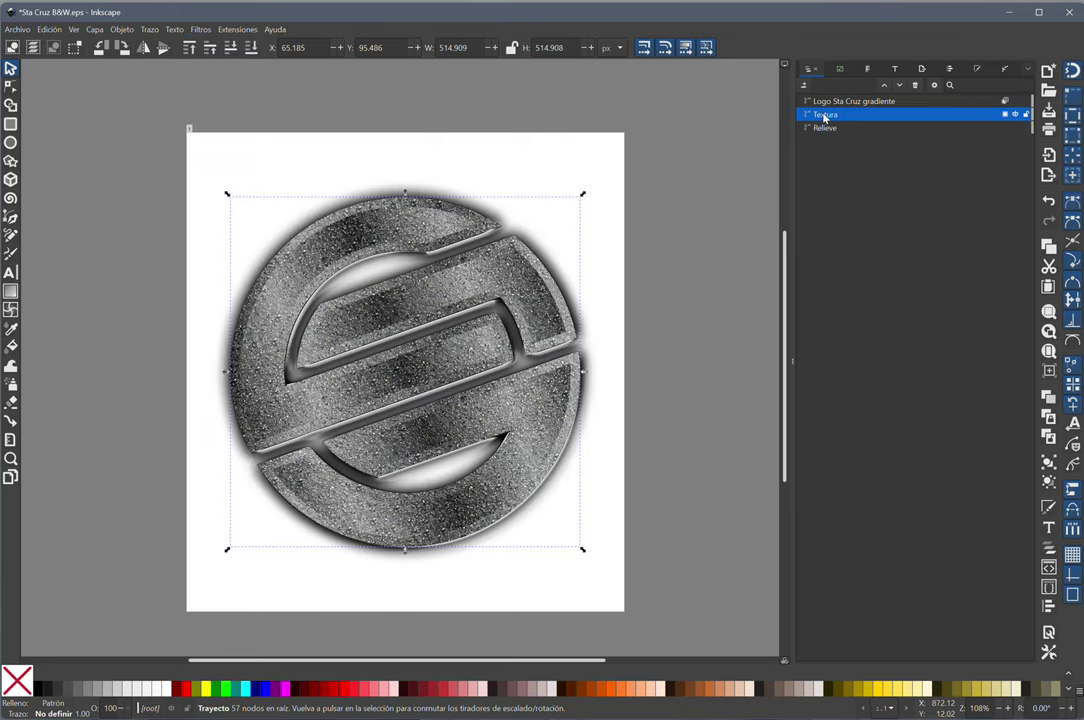
{"action": "left_click", "coordinate": [202, 31]}
{"action": "mouse_move", "coordinate": [212, 43]}
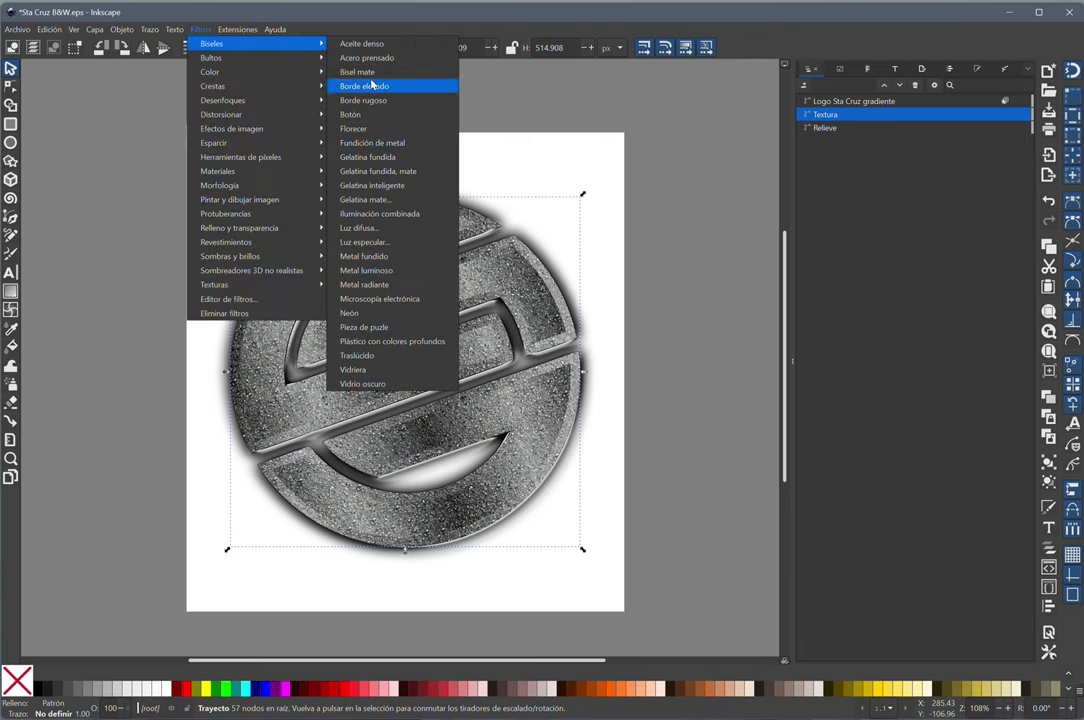
{"action": "left_click", "coordinate": [366, 73]}
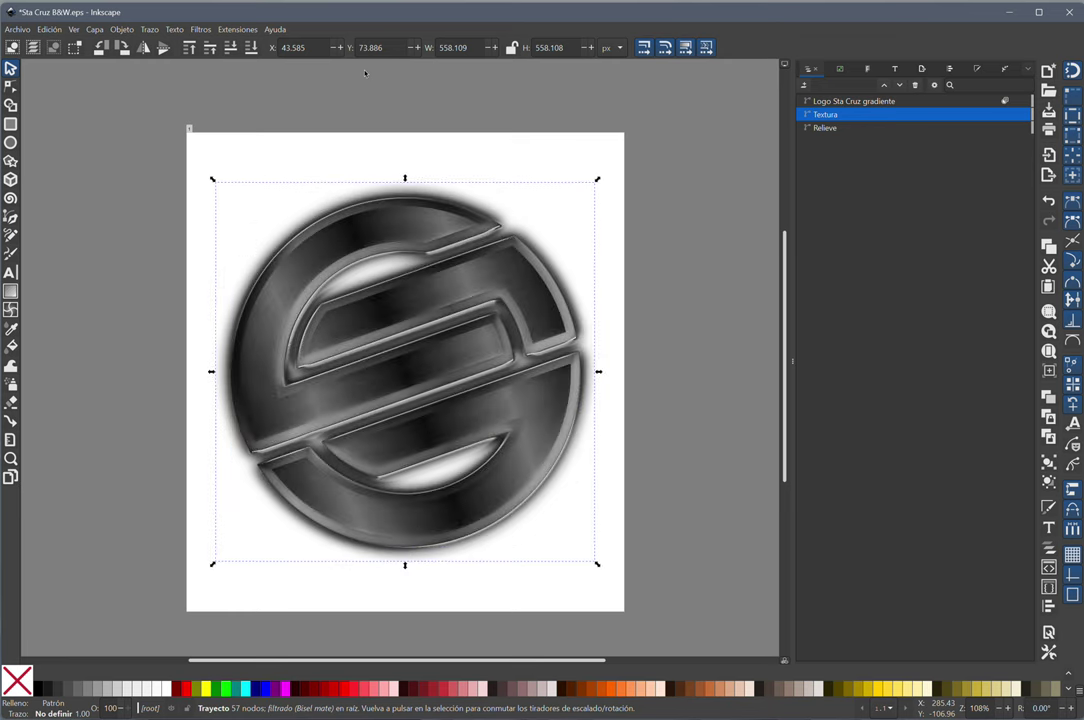
{"action": "left_click", "coordinate": [201, 29]}
{"action": "mouse_move", "coordinate": [211, 43]}
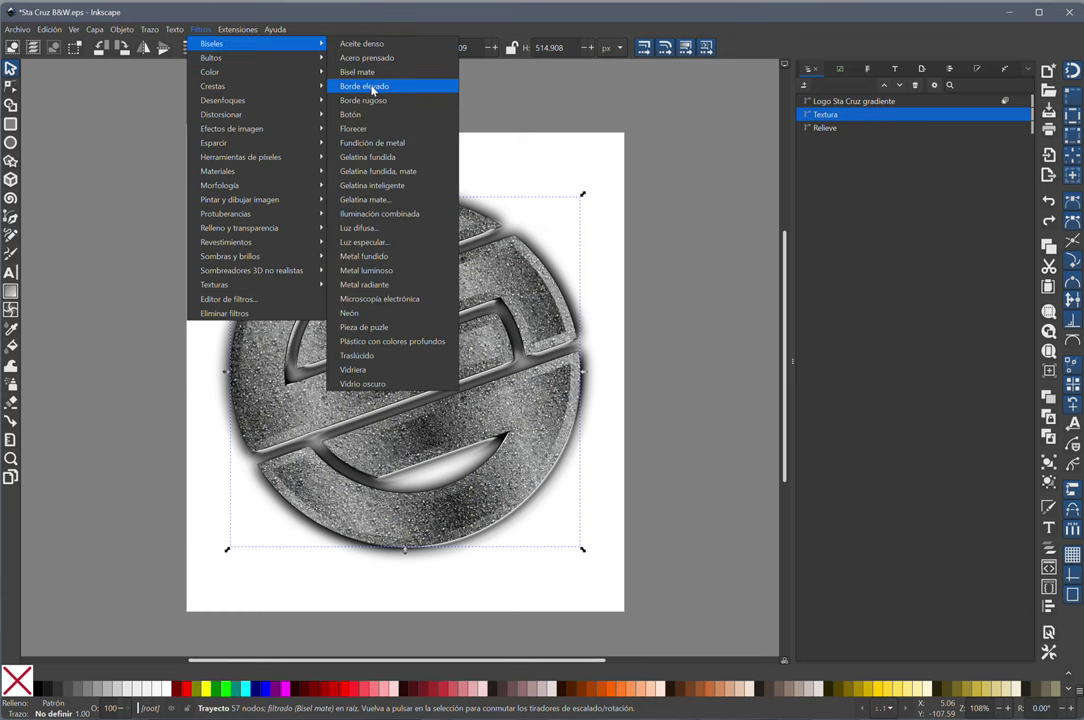
{"action": "left_click", "coordinate": [317, 76]}
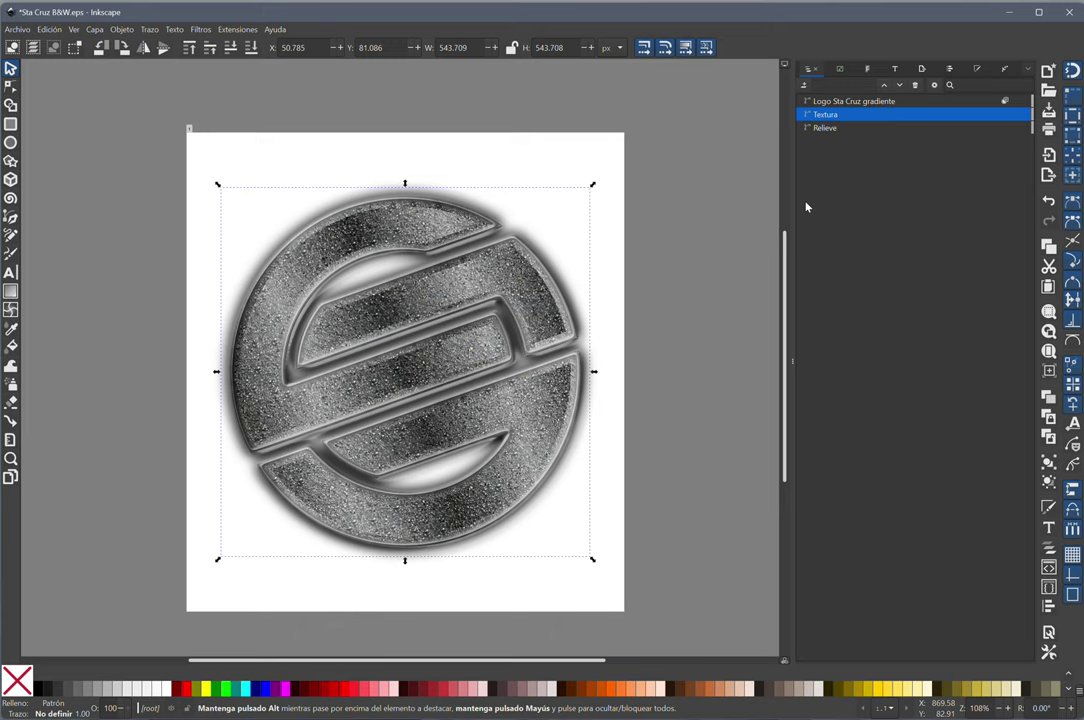
{"action": "left_click", "coordinate": [668, 228]}
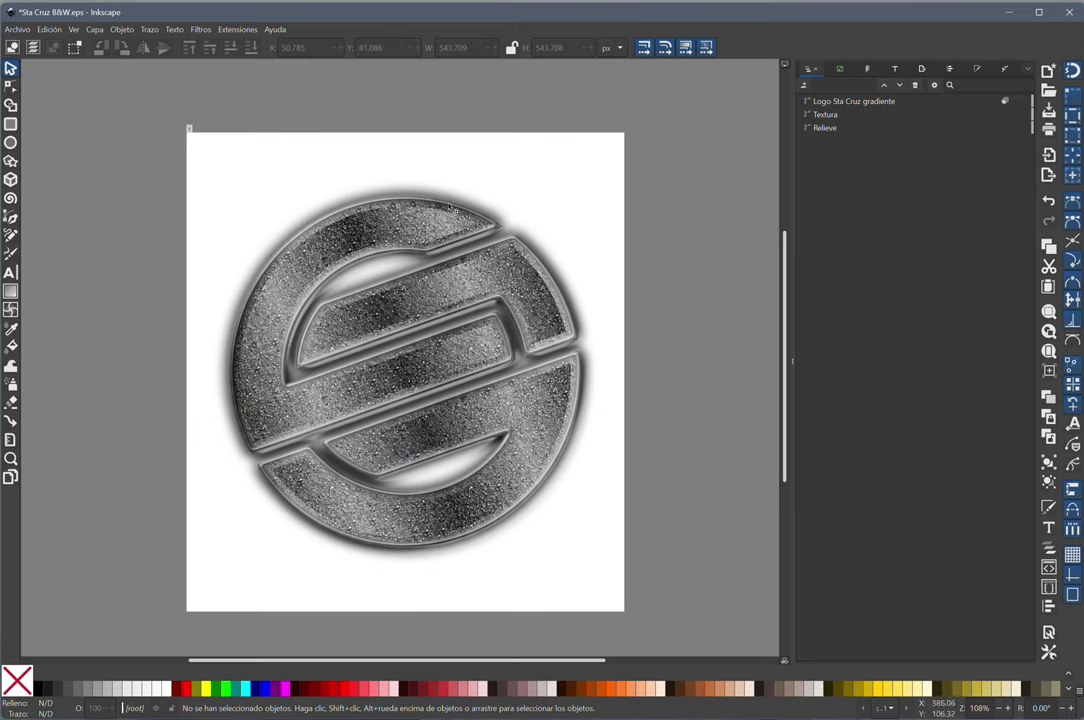
{"action": "left_click", "coordinate": [9, 125]}
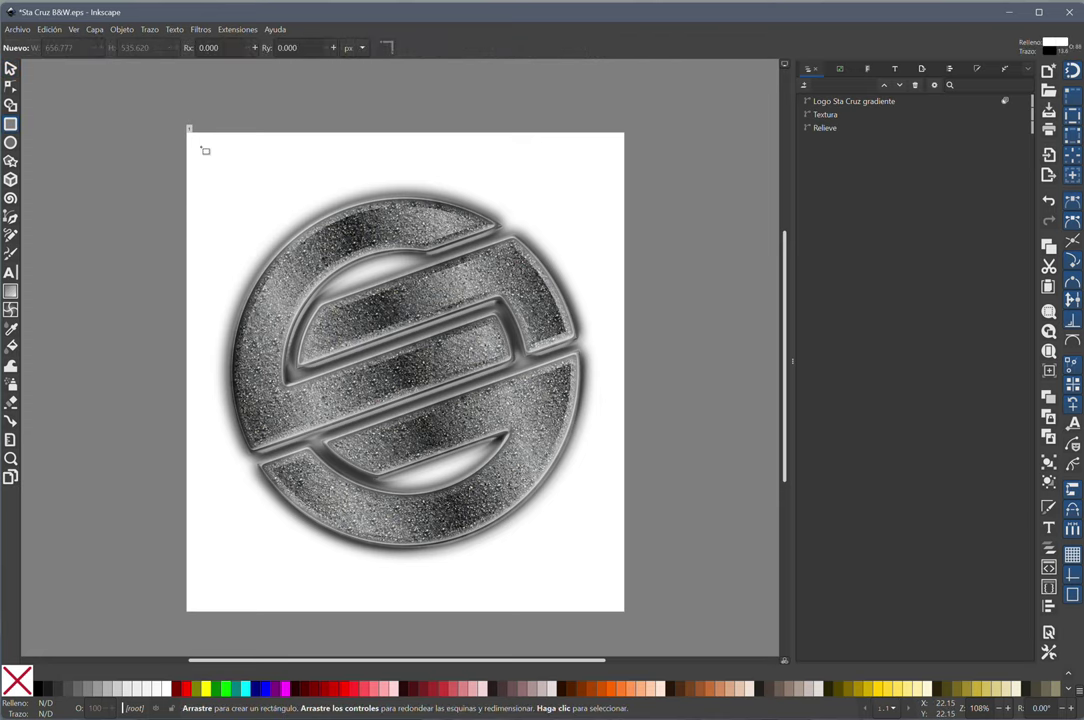
Draw a rectangle at the page's top-left, fill it grey at 100% opacity and enlarge it.
{"action": "left_click_drag", "start_coordinate": [195, 141], "coordinate": [268, 206]}
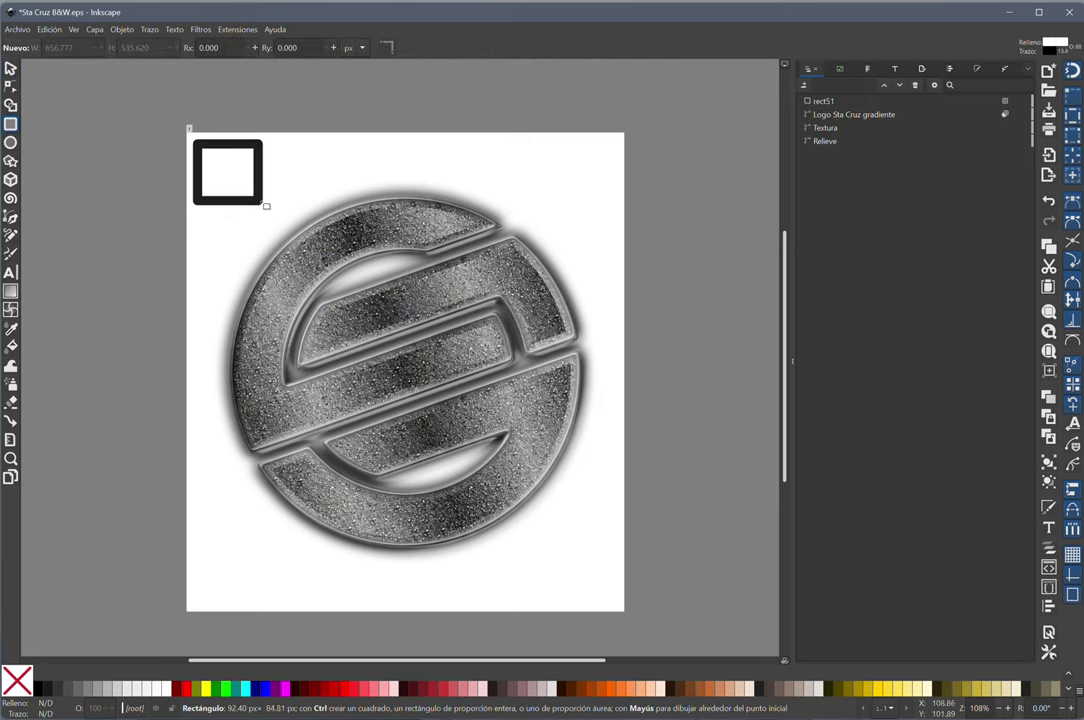
{"action": "left_click", "coordinate": [67, 692]}
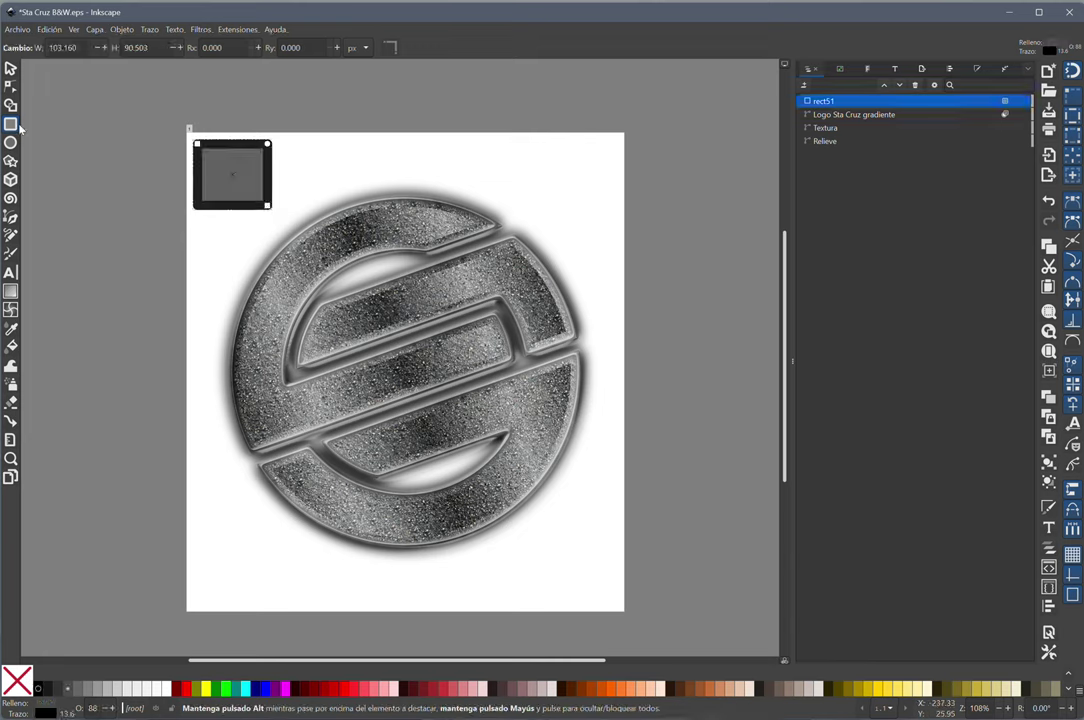
{"action": "left_click_drag", "start_coordinate": [267, 206], "coordinate": [434, 339]}
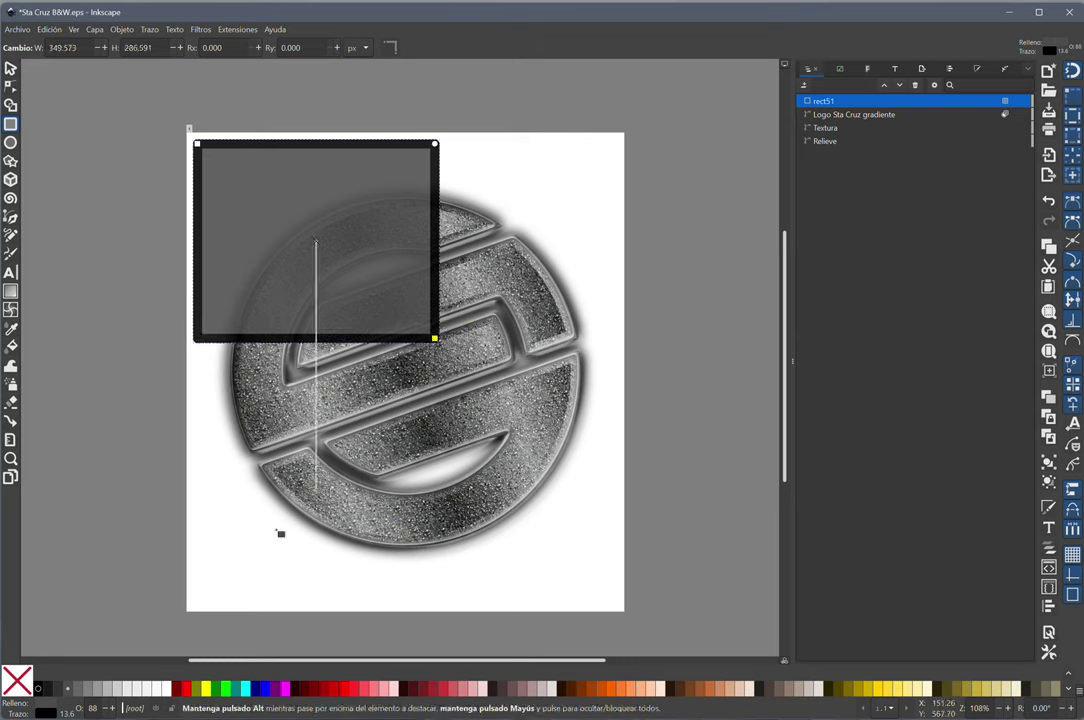
{"action": "left_click", "coordinate": [113, 708]}
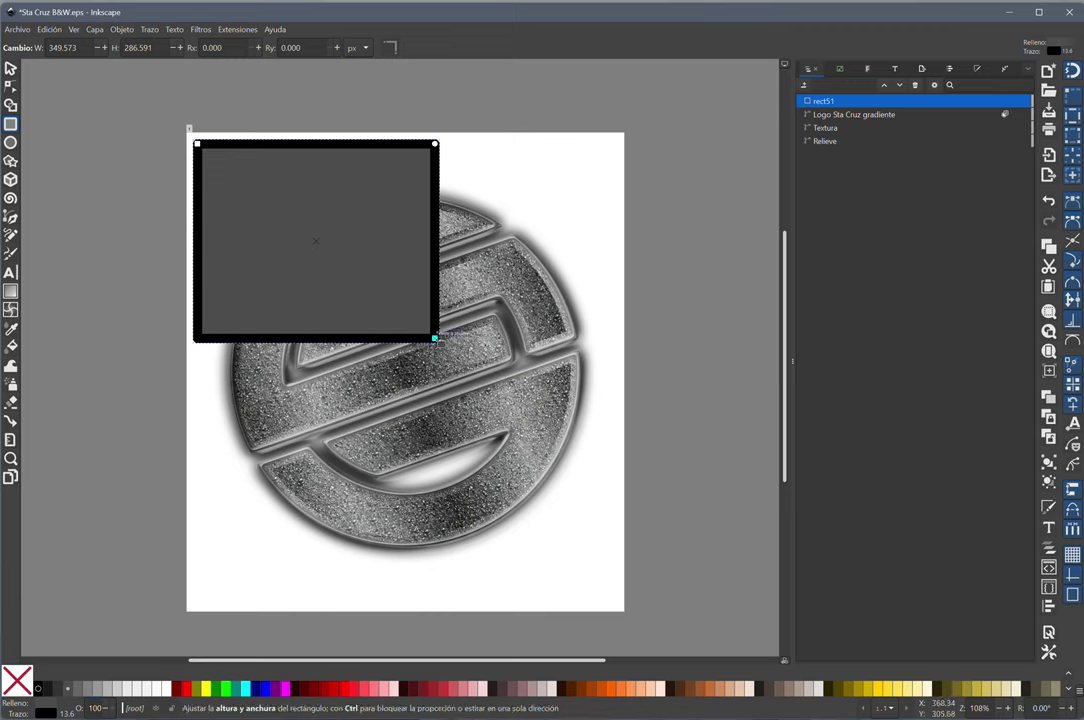
{"action": "left_click_drag", "start_coordinate": [434, 338], "coordinate": [487, 369]}
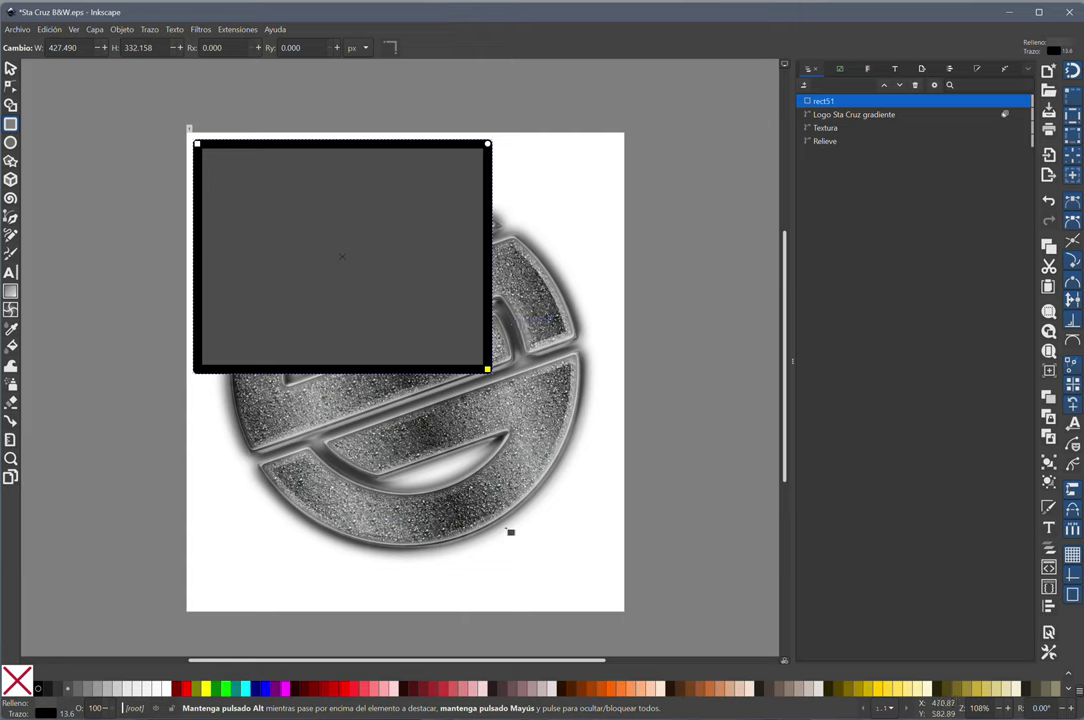
Send rect51 to the bottom, stretch it to 611 × 644 px, and fill it Gris 70%.
{"action": "key", "text": "End"}
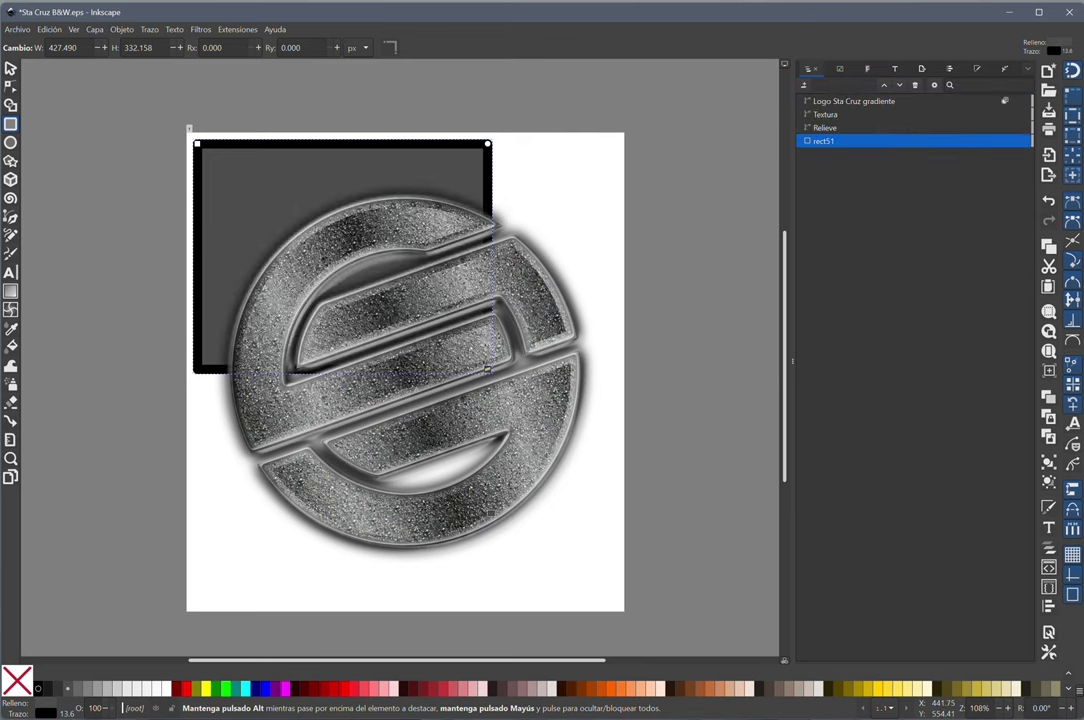
{"action": "left_click_drag", "start_coordinate": [487, 369], "coordinate": [612, 582]}
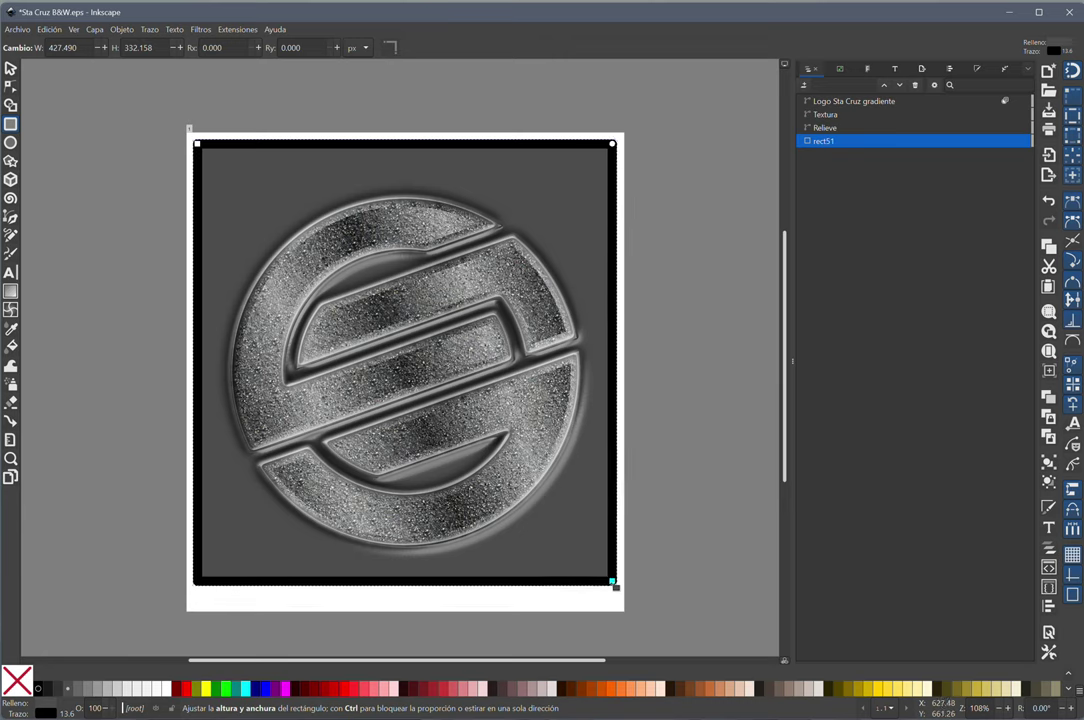
{"action": "left_click", "coordinate": [91, 689]}
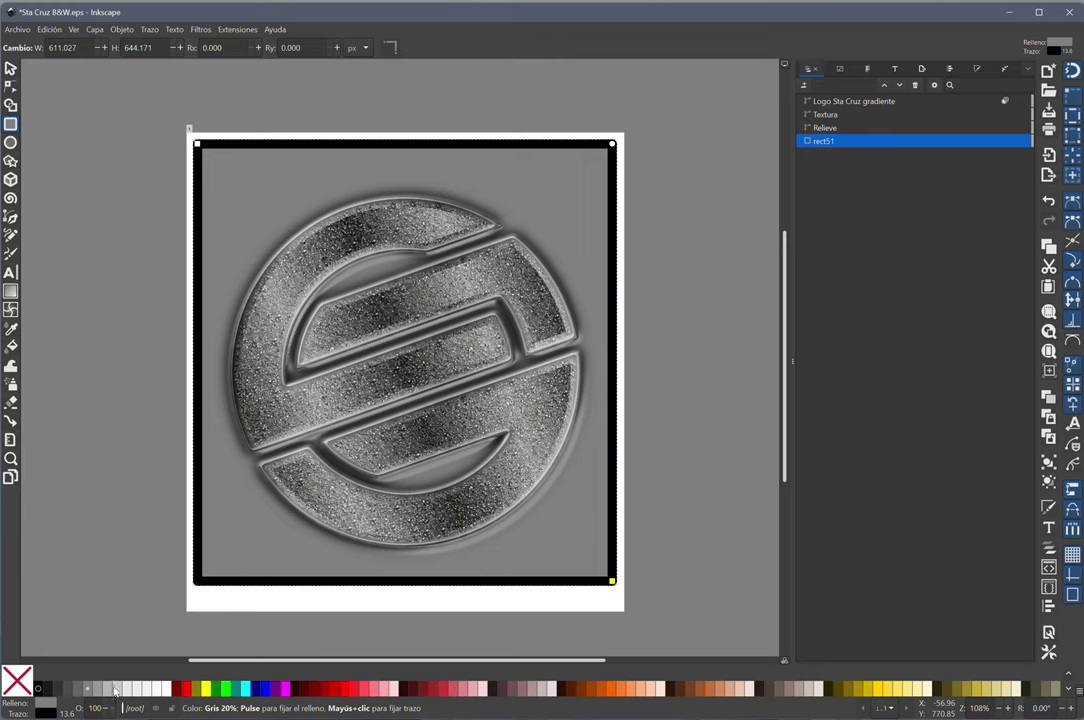
{"action": "left_click", "coordinate": [115, 689]}
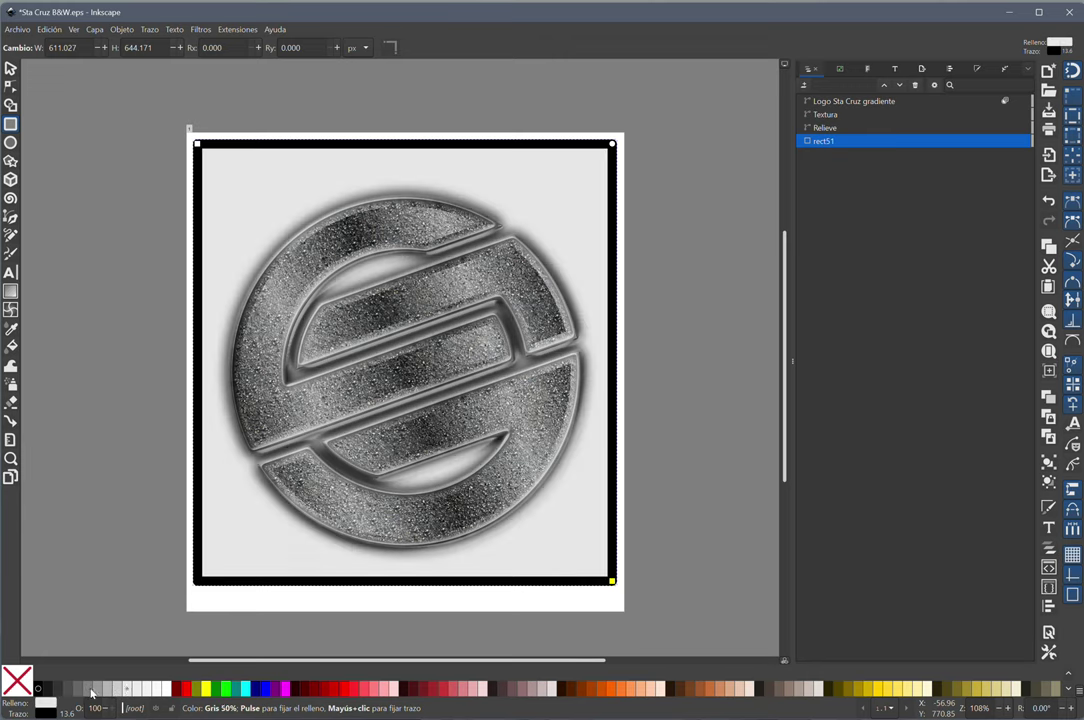
{"action": "left_click", "coordinate": [40, 689]}
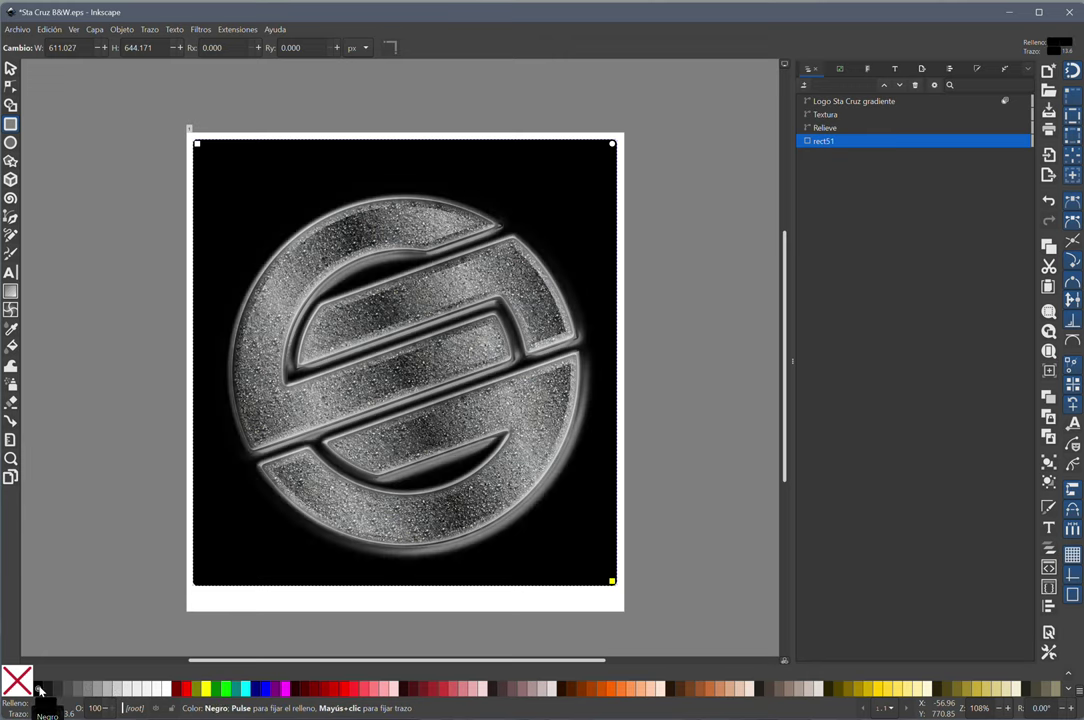
{"action": "left_click", "coordinate": [51, 690]}
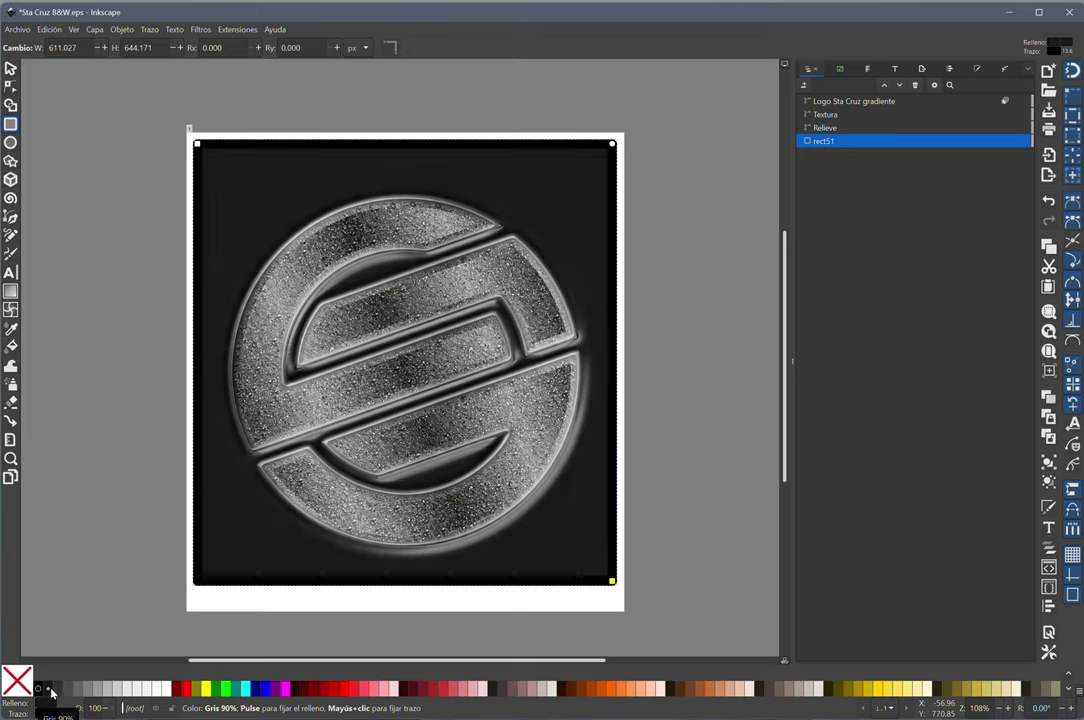
{"action": "left_click", "coordinate": [60, 690]}
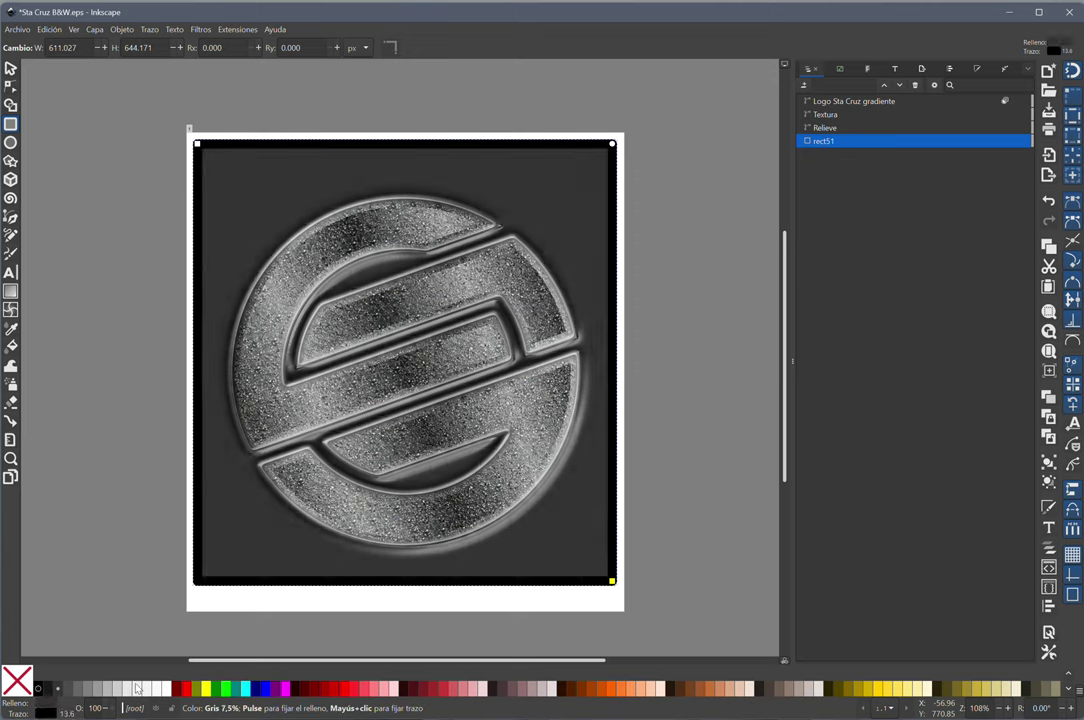
{"action": "left_click", "coordinate": [79, 689]}
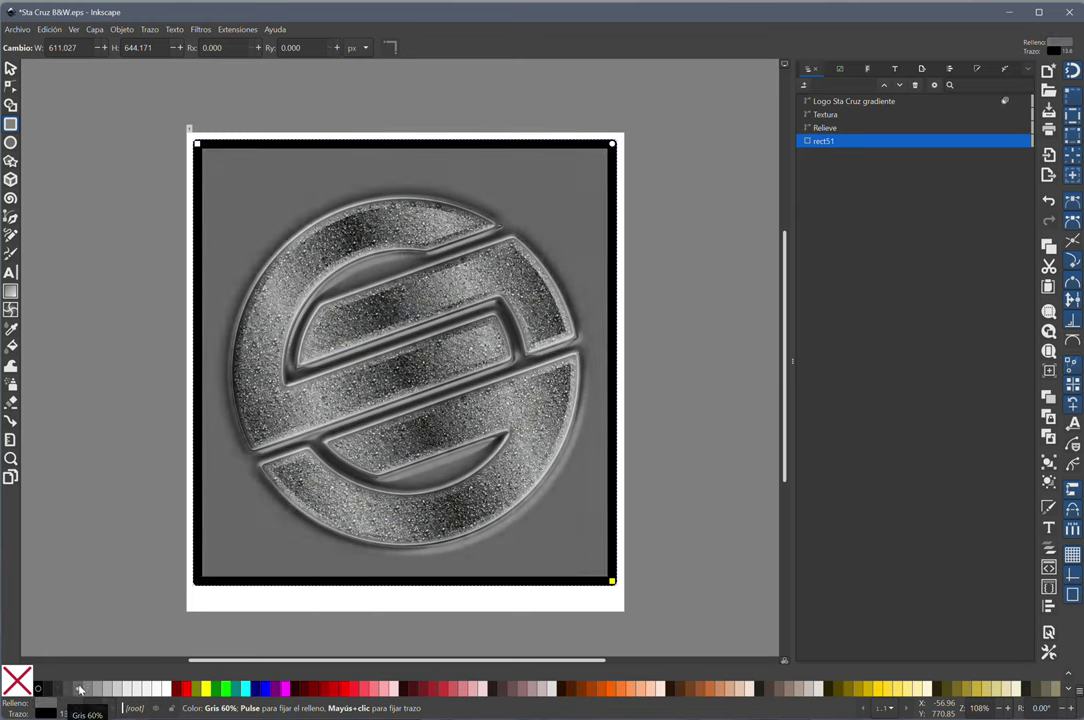
{"action": "left_click", "coordinate": [69, 690]}
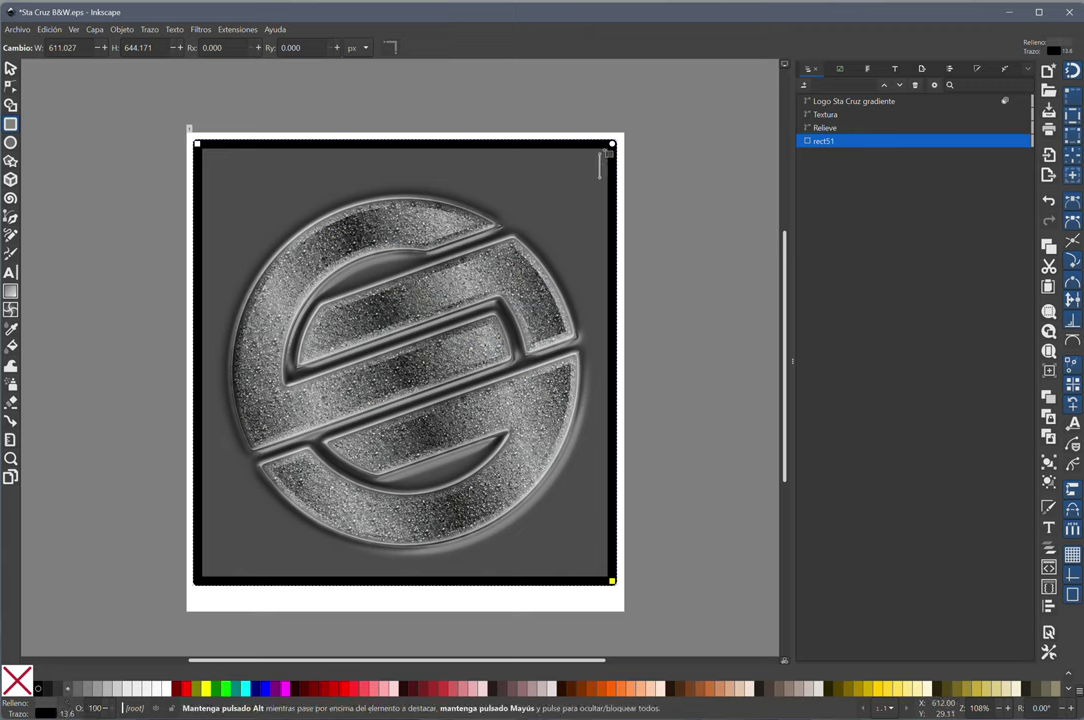
Round the background rectangle's corners to radius 72.782 and thin its black outline to 4.1.
{"action": "left_click_drag", "start_coordinate": [612, 144], "coordinate": [614, 194]}
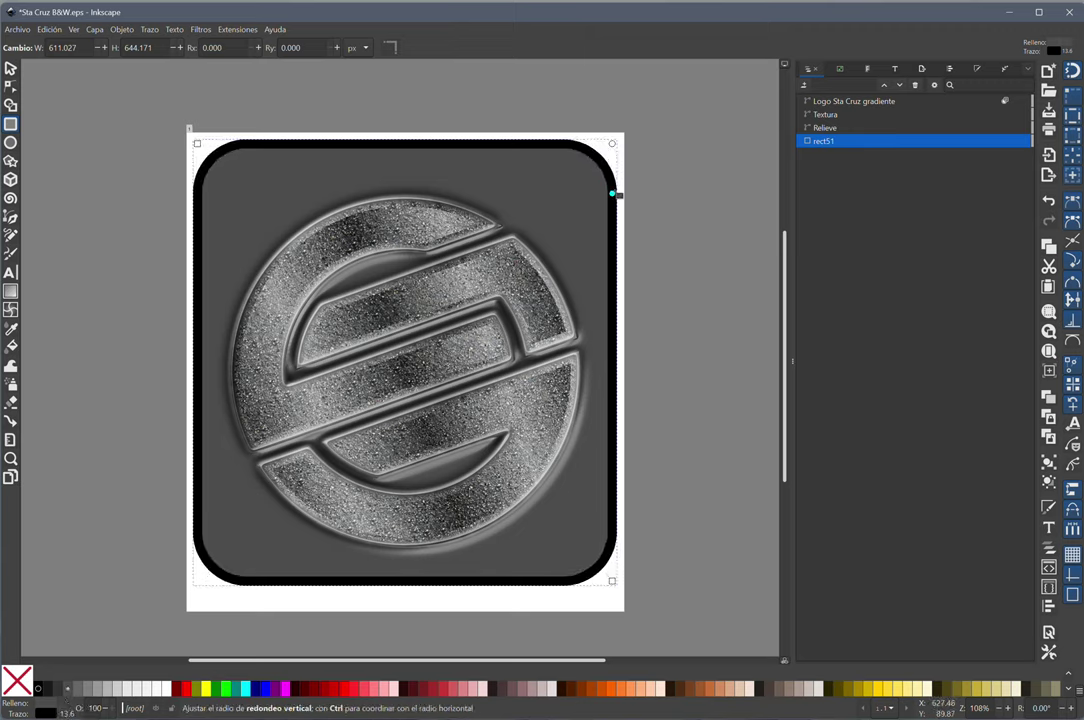
{"action": "left_click_drag", "start_coordinate": [76, 714], "coordinate": [67, 714]}
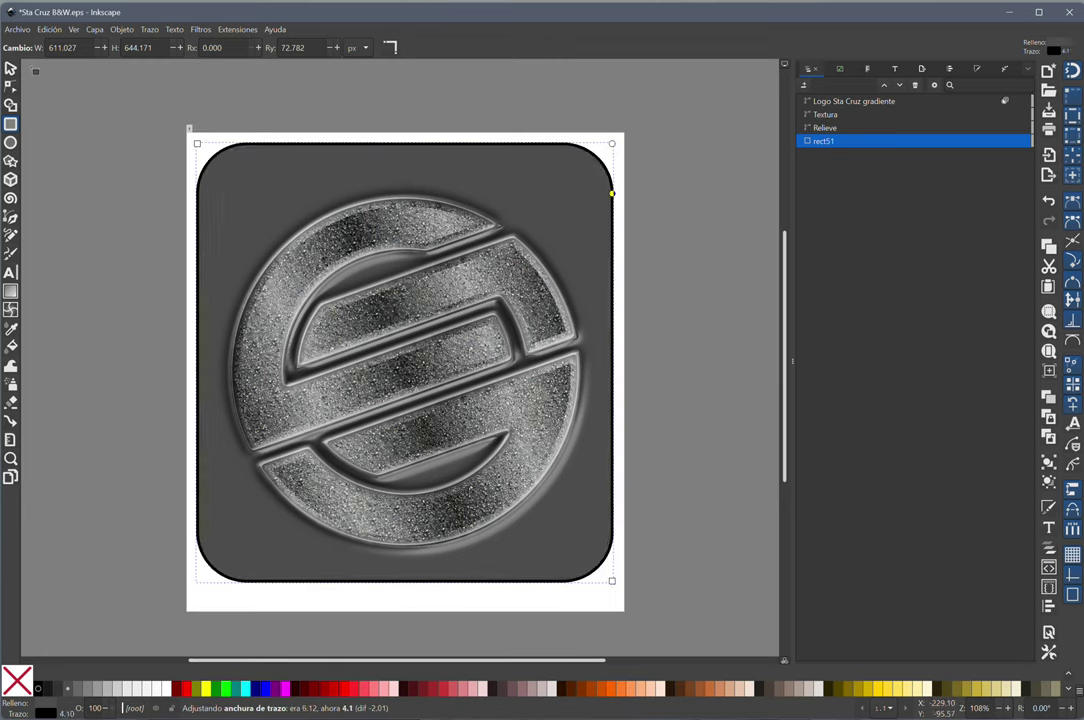
{"action": "left_click", "coordinate": [10, 66]}
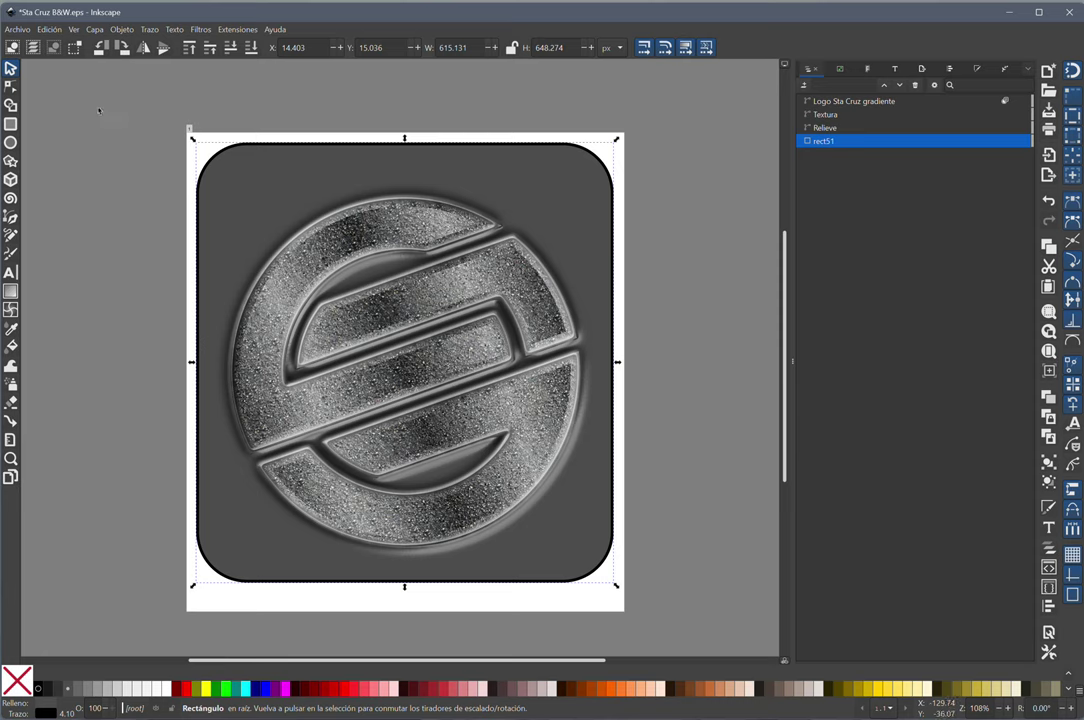
Select the Logo Sta Cruz gradiente object and review its fill gradient stops in Fill and Stroke.
{"action": "left_click", "coordinate": [832, 128]}
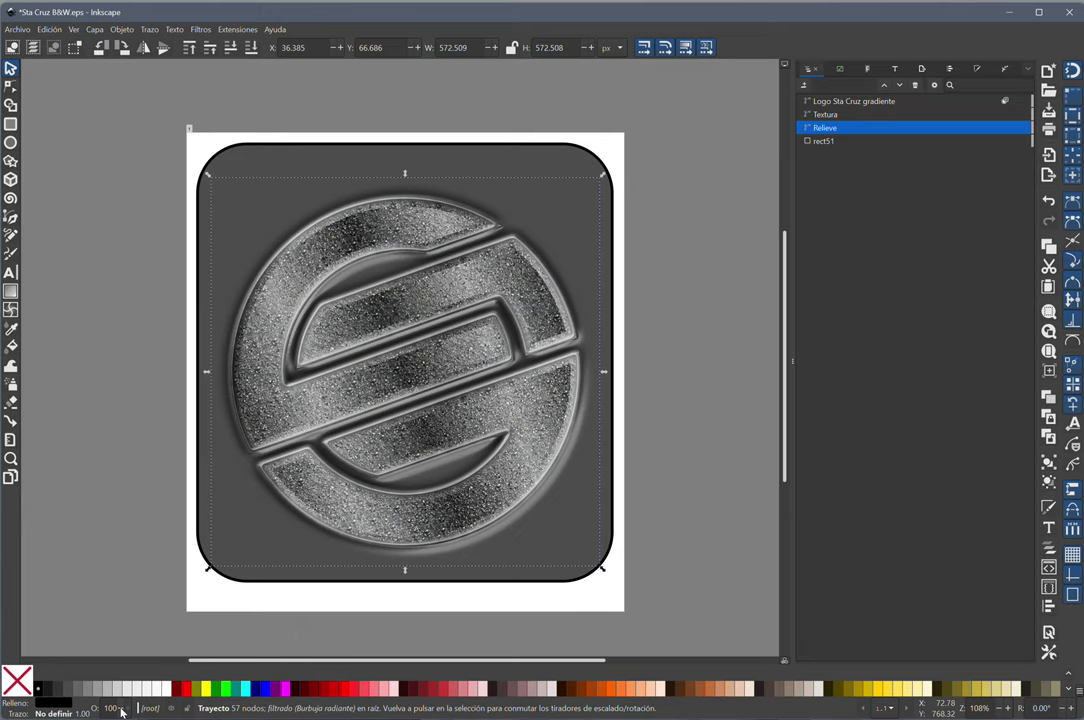
{"action": "left_click", "coordinate": [832, 116]}
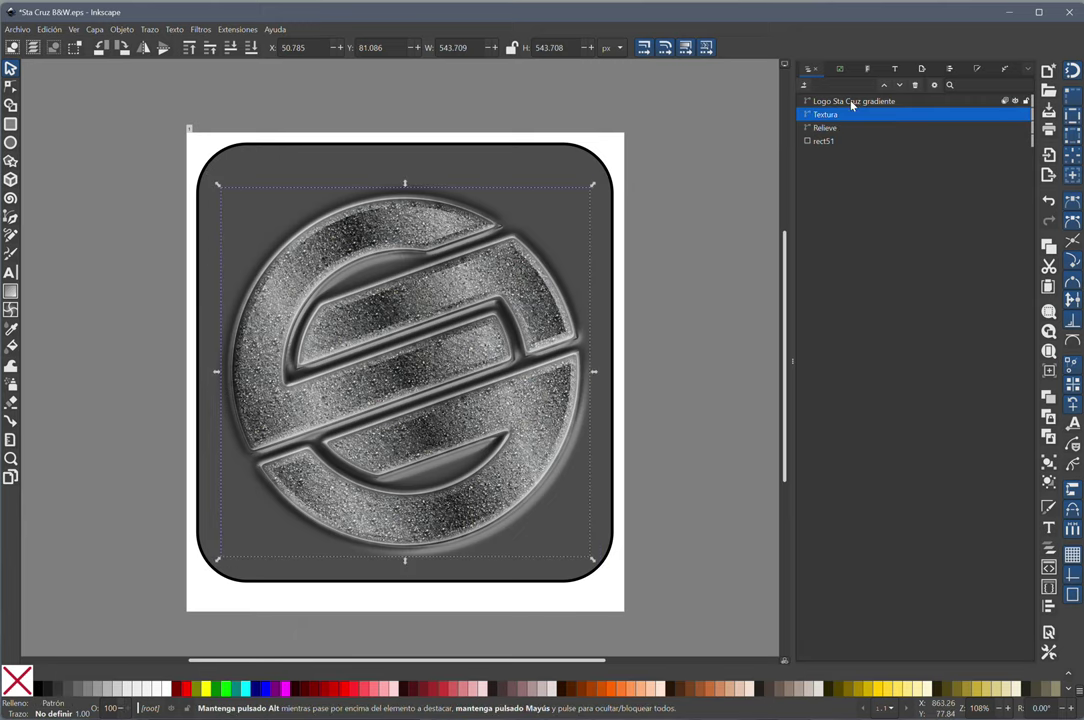
{"action": "left_click", "coordinate": [851, 103]}
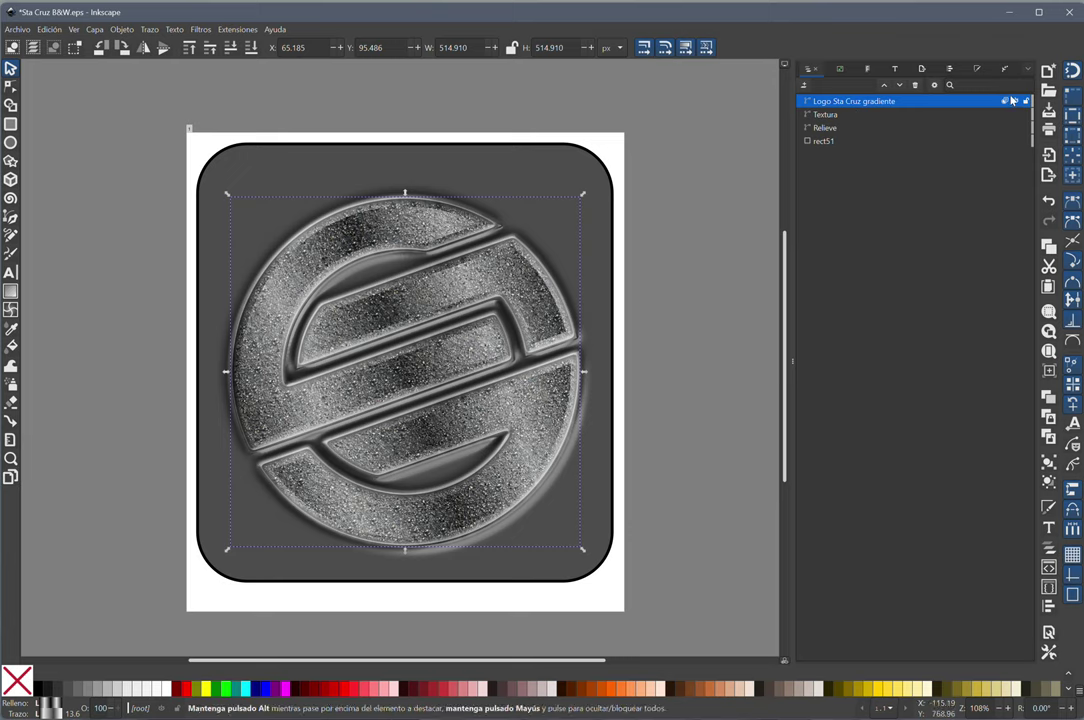
{"action": "key", "text": "ctrl+shift+f"}
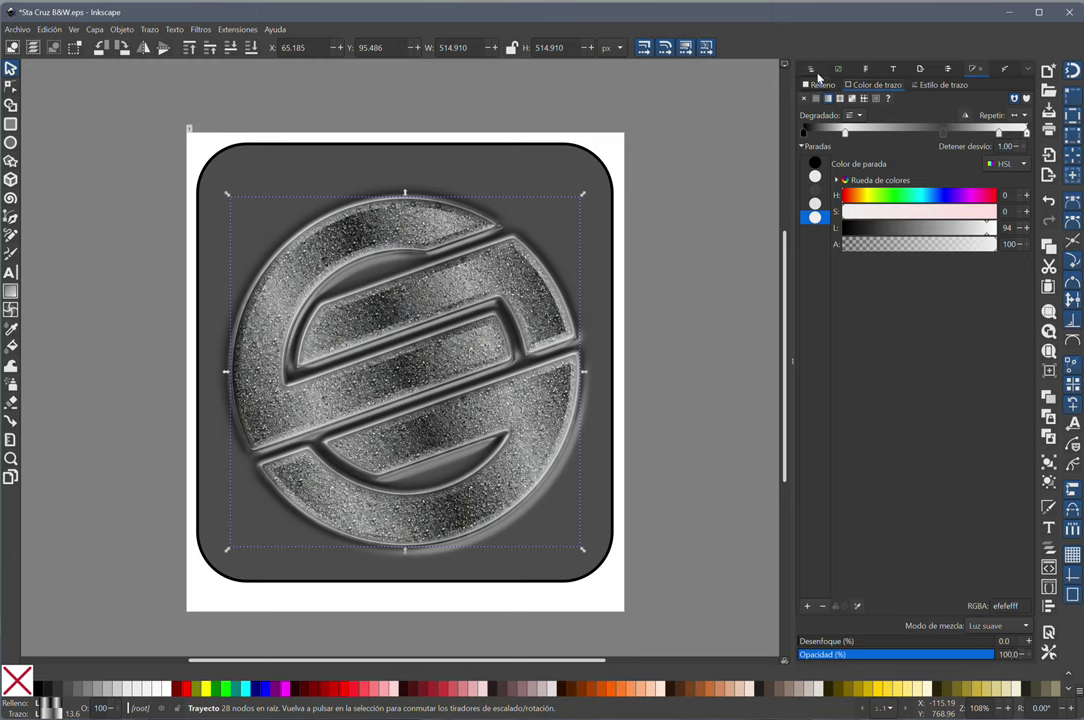
{"action": "left_click", "coordinate": [822, 84]}
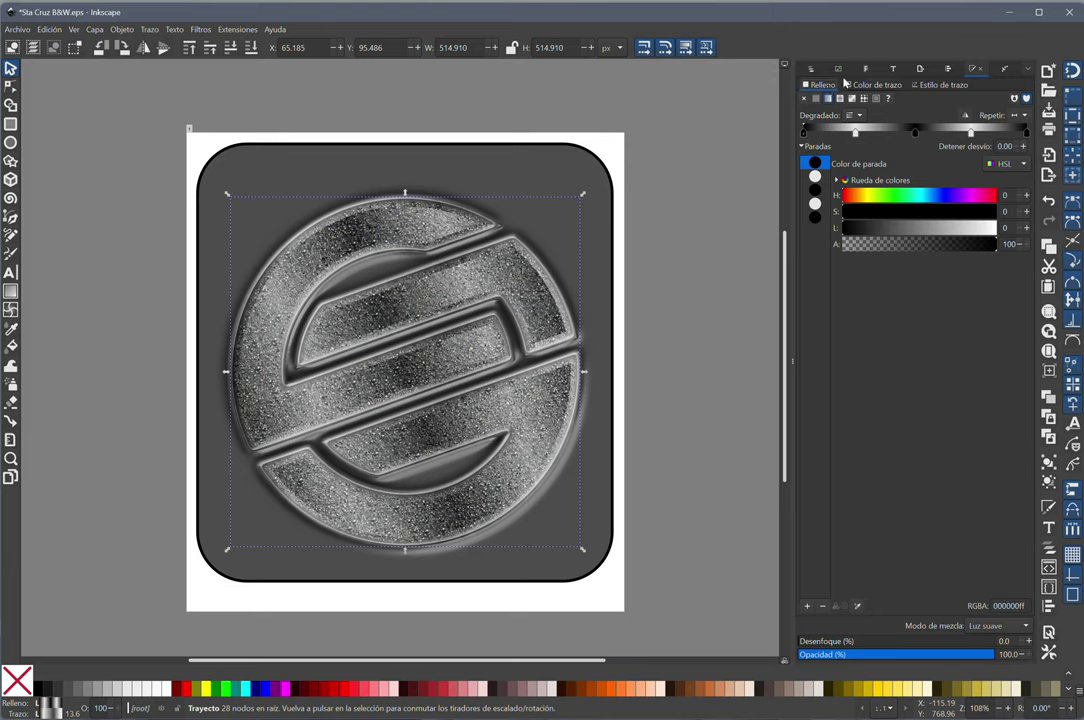
Inspect the Textura object's sand pattern fill.
{"action": "left_click", "coordinate": [949, 70]}
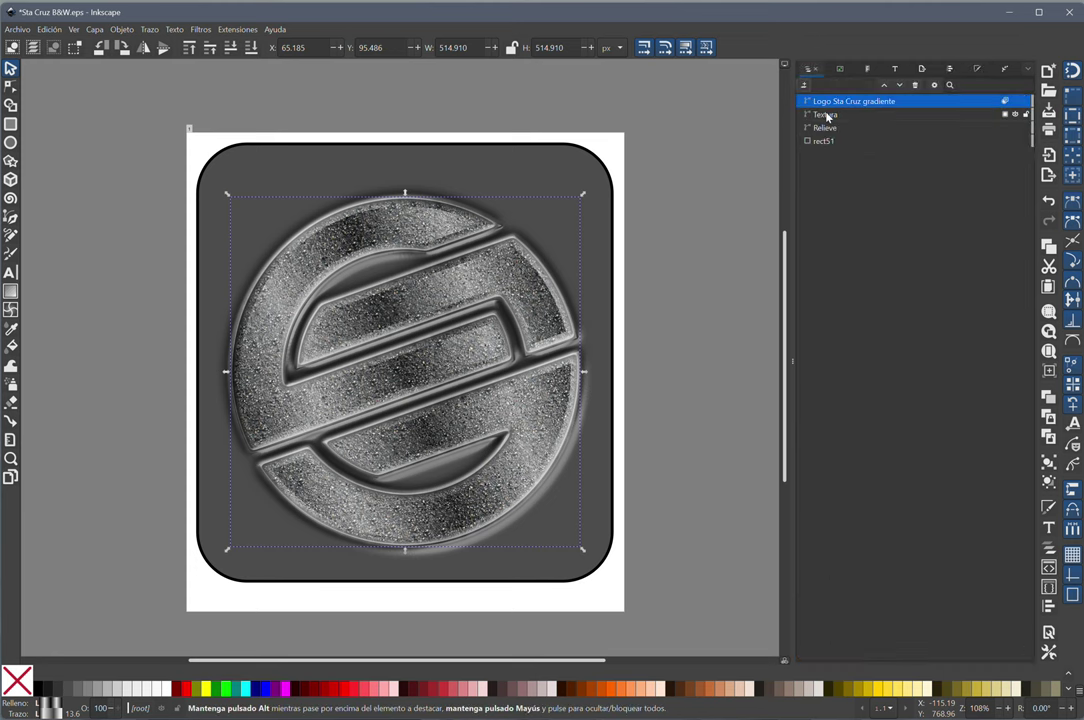
{"action": "left_click", "coordinate": [826, 115]}
{"action": "left_click", "coordinate": [977, 69]}
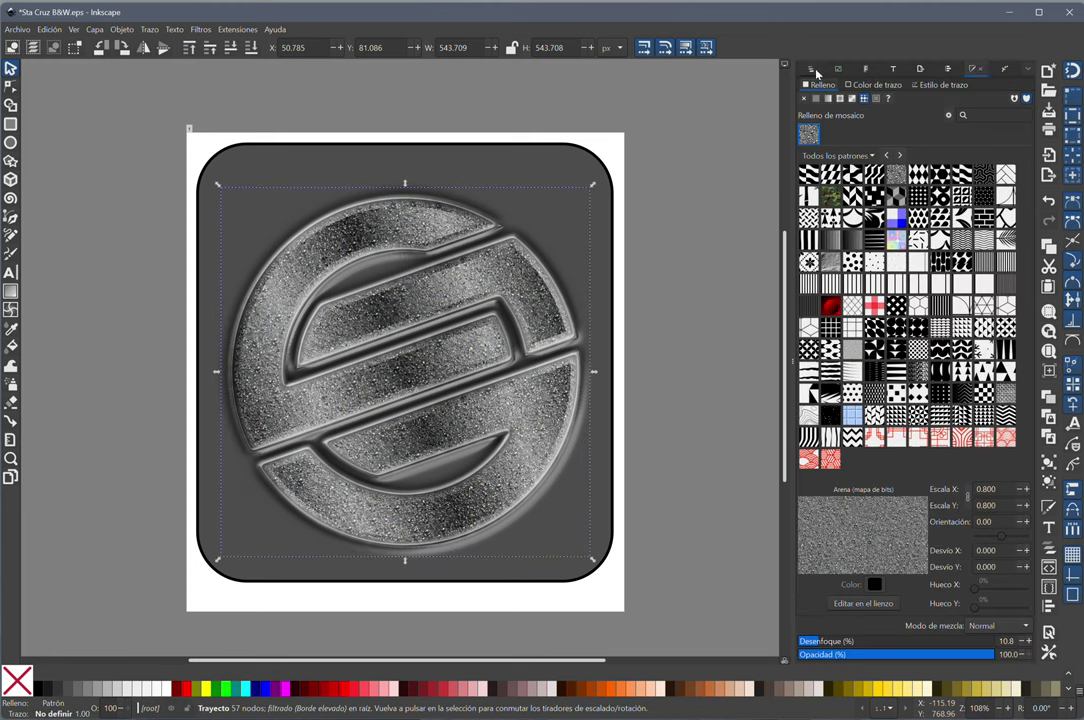
{"action": "left_click", "coordinate": [811, 69]}
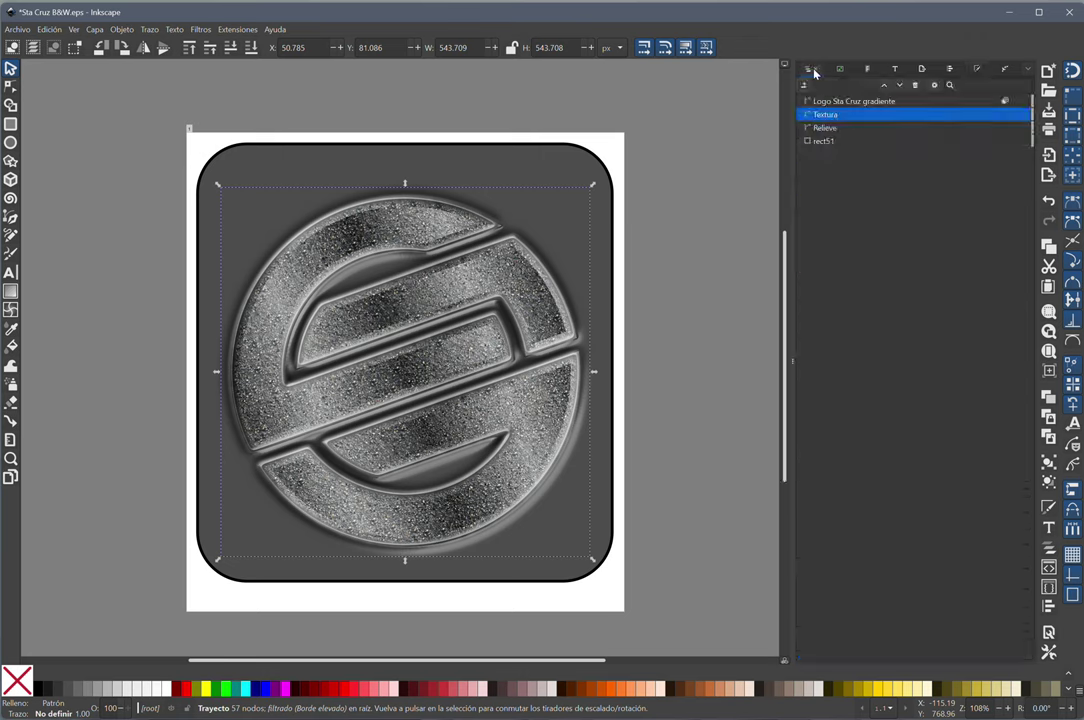
Check the Relieve object's fill colour, then select the background rectangle and deselect everything.
{"action": "left_click", "coordinate": [824, 127]}
{"action": "left_click", "coordinate": [975, 70]}
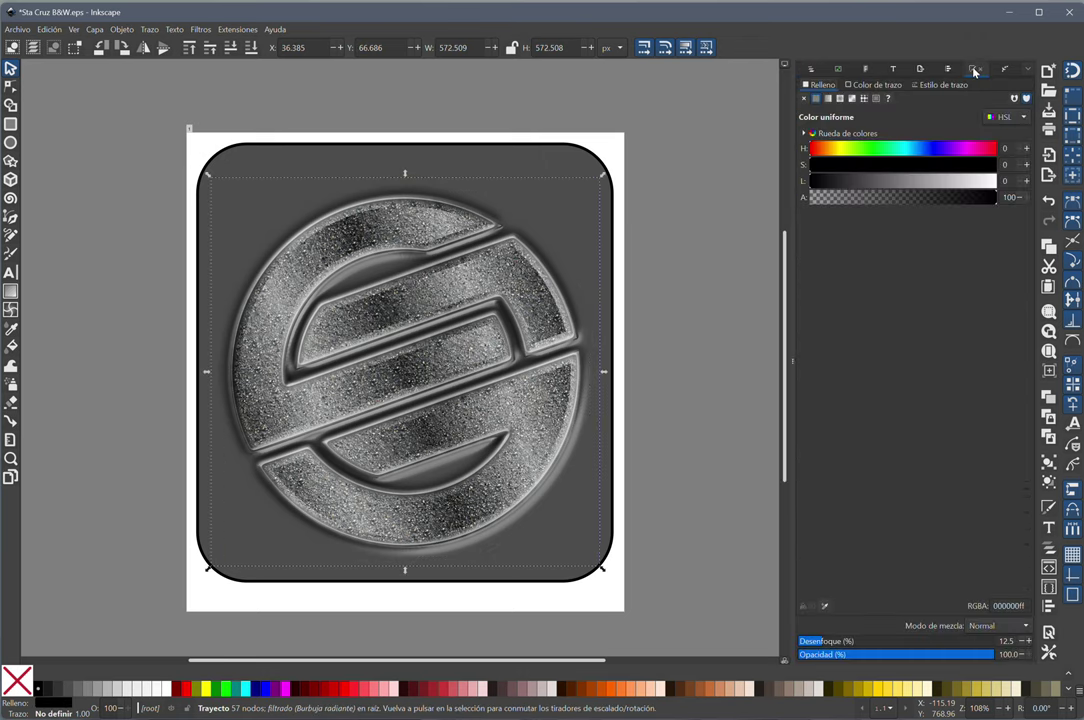
{"action": "left_click", "coordinate": [810, 68]}
{"action": "left_click", "coordinate": [826, 141]}
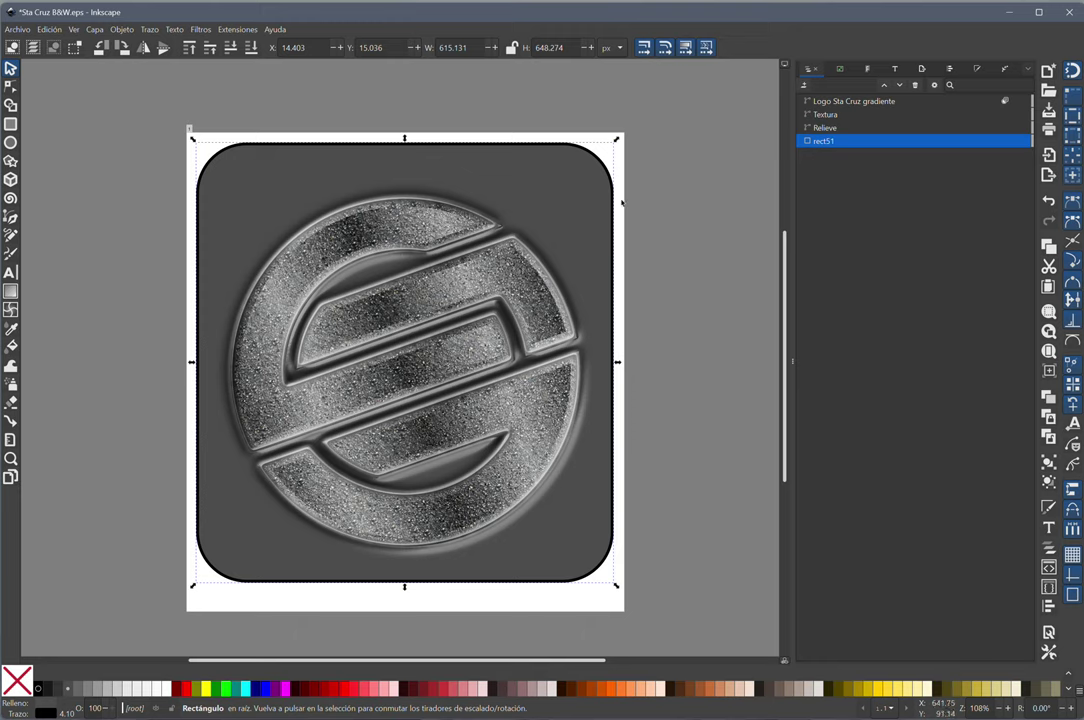
{"action": "left_click", "coordinate": [648, 146]}
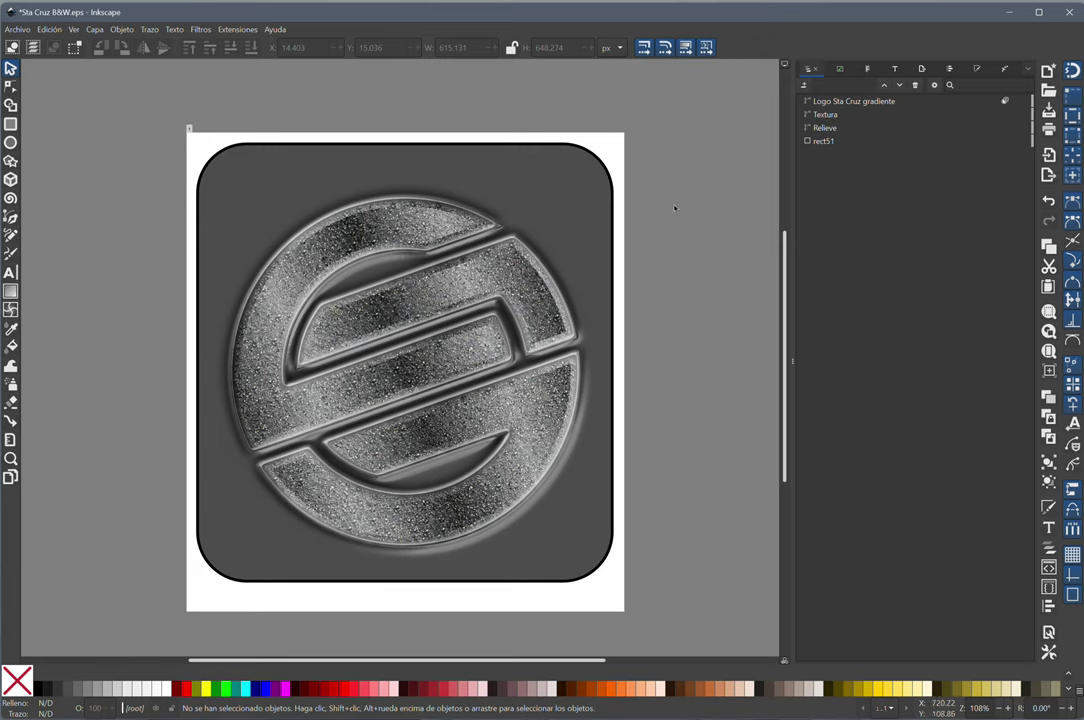
Try orange, then progressively darker teal-grey fills on the rounded square, down to #374548.
{"action": "key", "text": "Tab"}
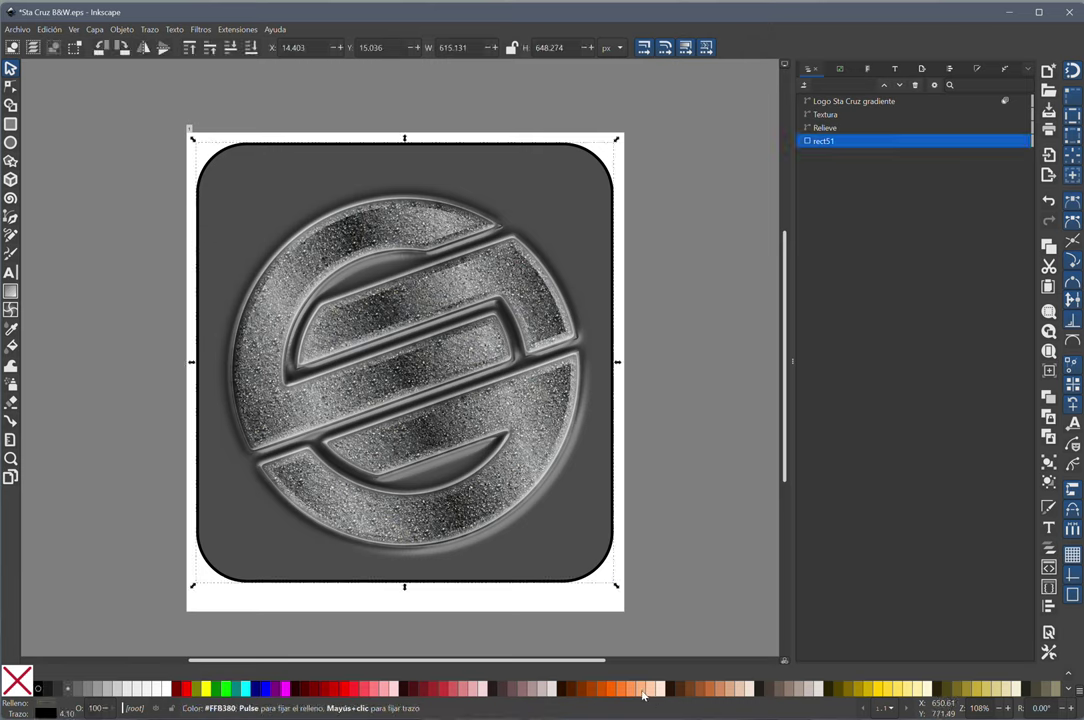
{"action": "left_click", "coordinate": [641, 694]}
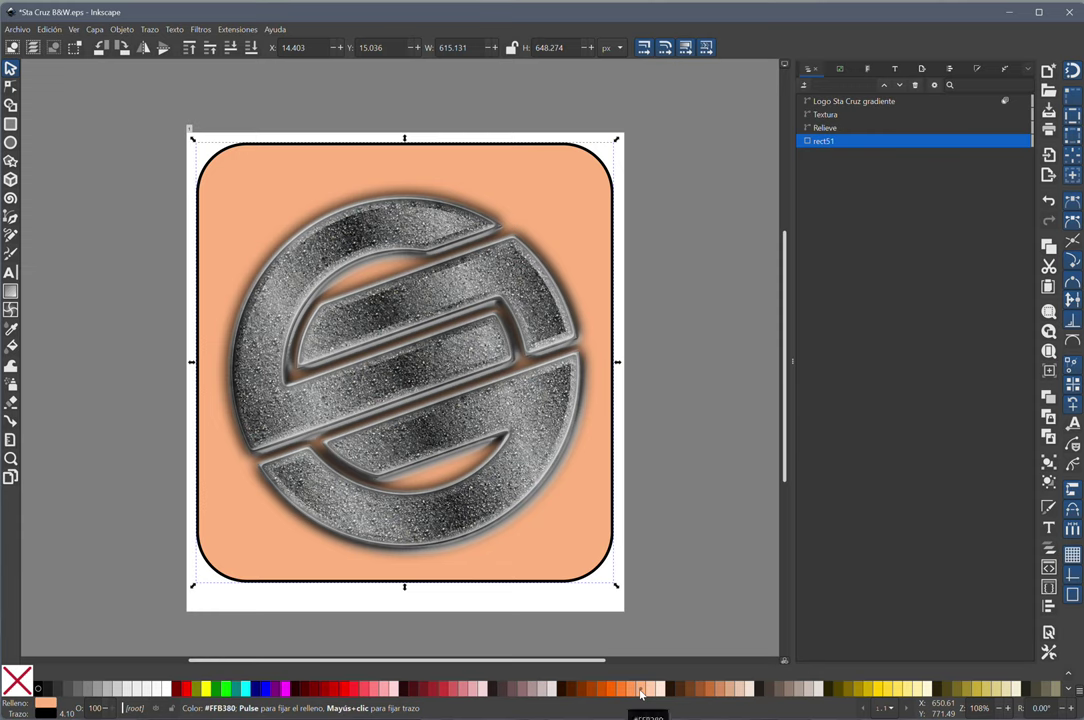
{"action": "scroll", "coordinate": [540, 692], "scroll_direction": "down", "scroll_amount": 5}
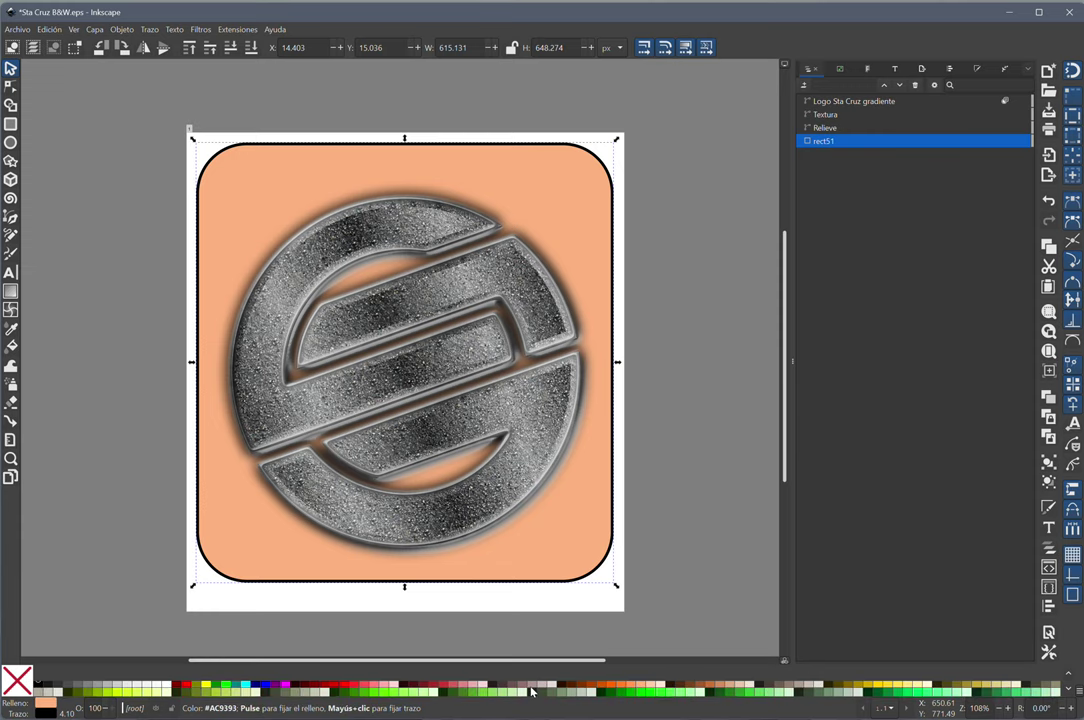
{"action": "scroll", "coordinate": [570, 690], "scroll_direction": "down", "scroll_amount": 3}
{"action": "scroll", "coordinate": [600, 687], "scroll_direction": "down", "scroll_amount": 3}
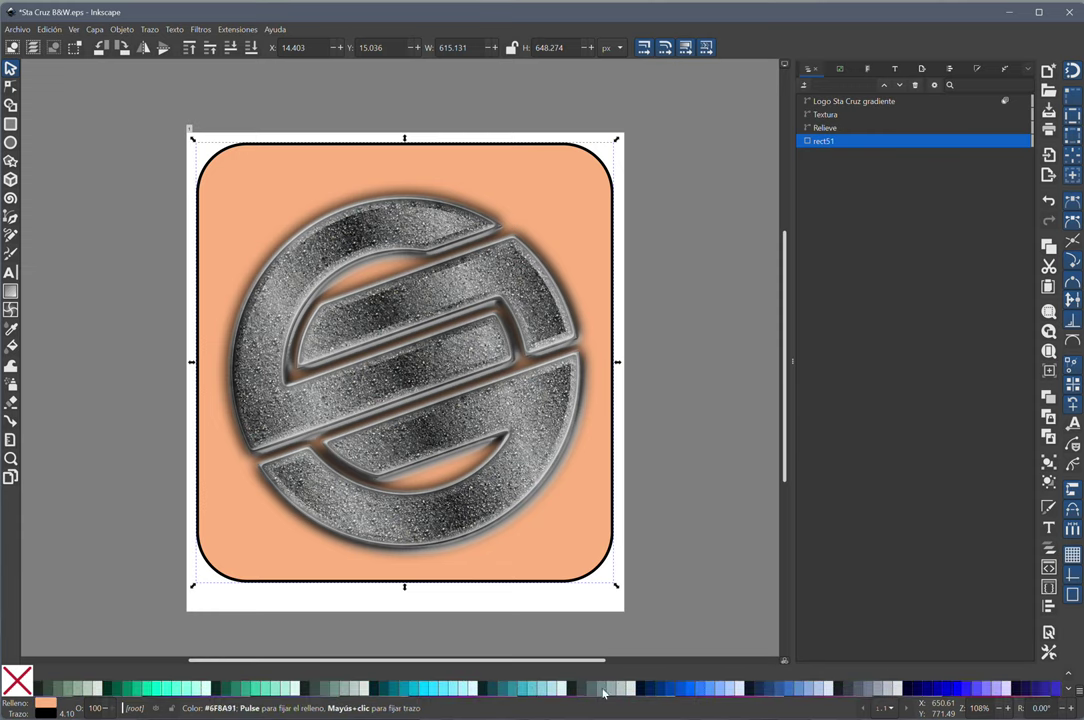
{"action": "left_click", "coordinate": [602, 689]}
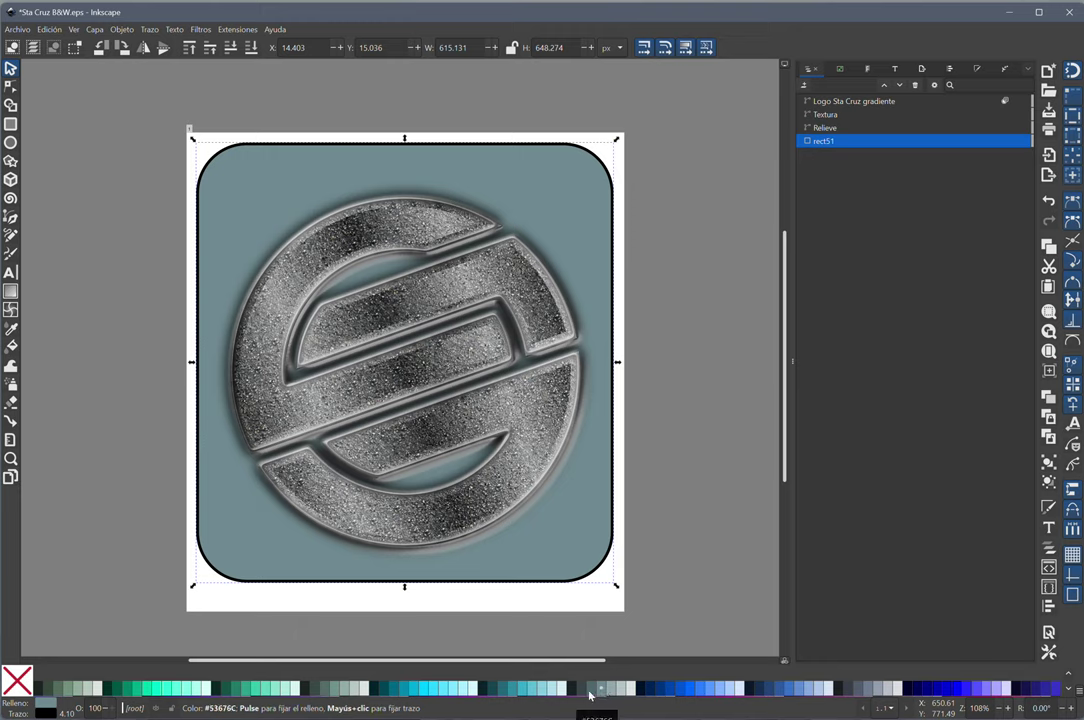
{"action": "left_click", "coordinate": [592, 689]}
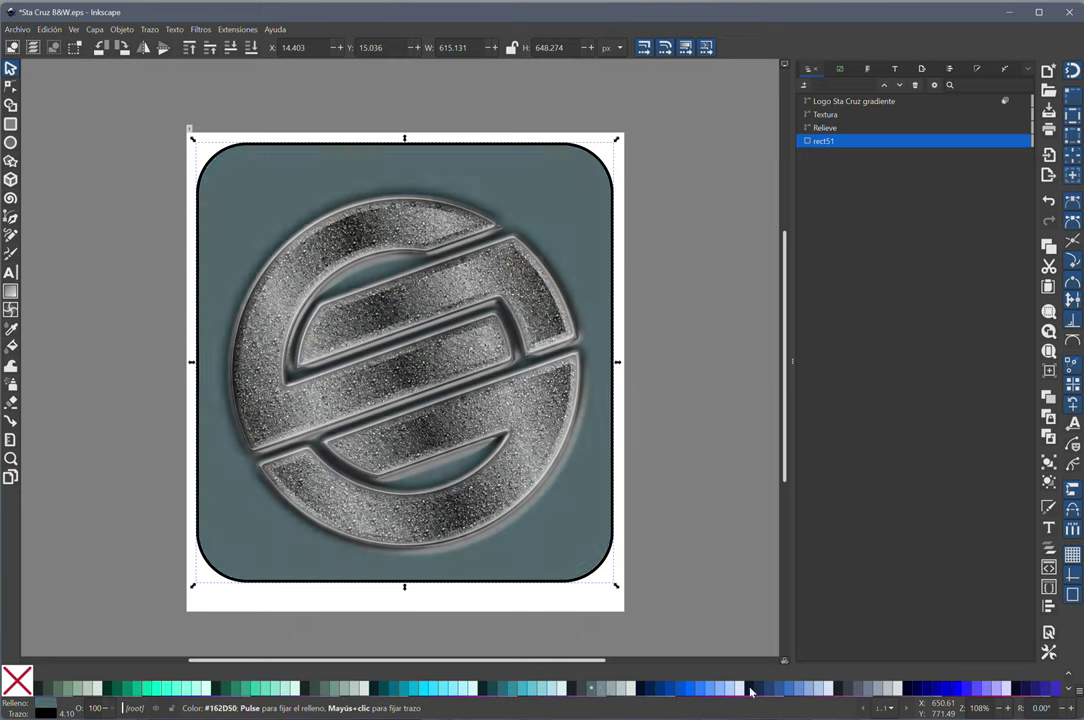
{"action": "left_click", "coordinate": [584, 689]}
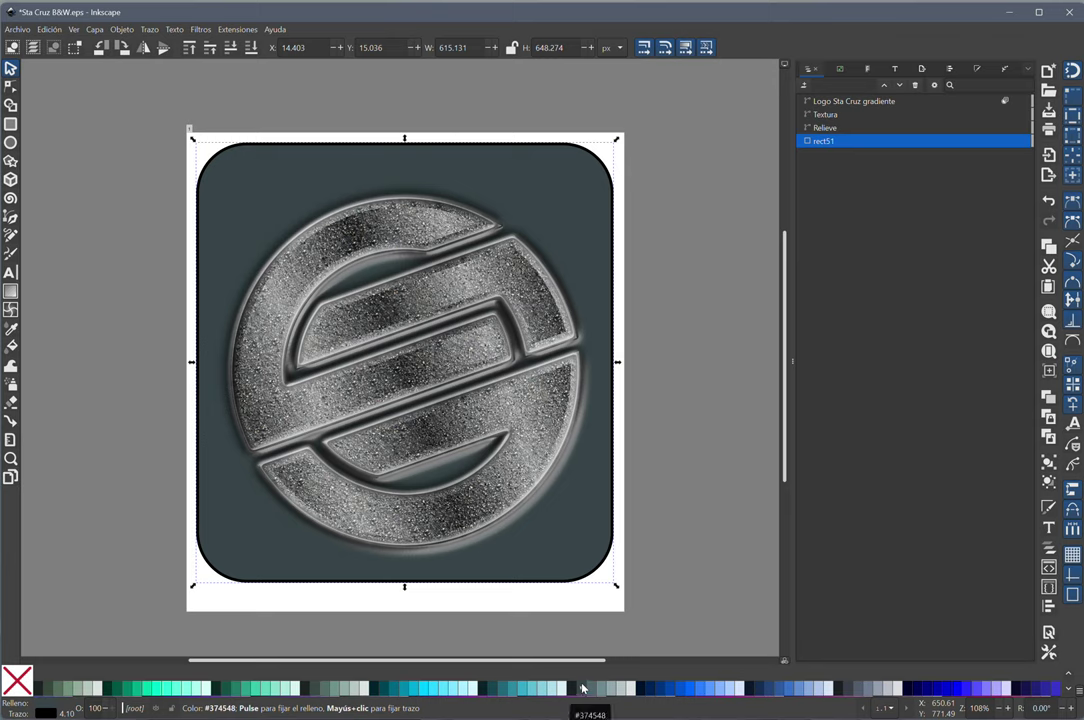
Fill the rounded square with muted grey-green #536C67 and deselect it.
{"action": "scroll", "coordinate": [585, 690], "scroll_direction": "down", "scroll_amount": 1}
{"action": "scroll", "coordinate": [586, 690], "scroll_direction": "down", "scroll_amount": 1}
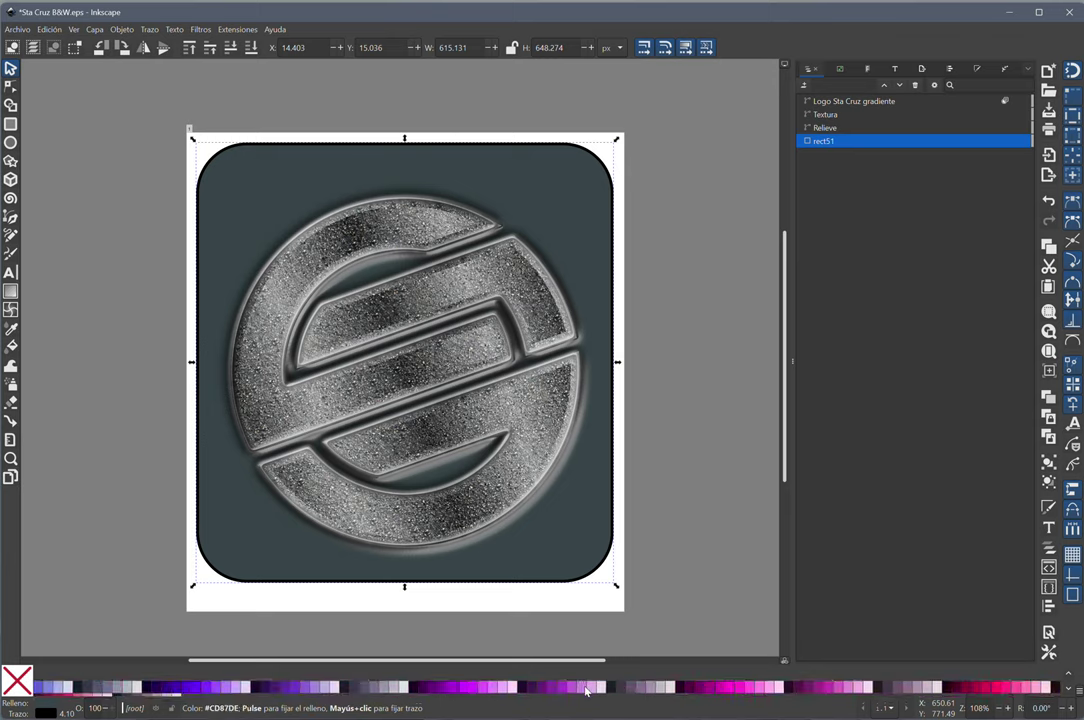
{"action": "scroll", "coordinate": [540, 690], "scroll_direction": "down", "scroll_amount": 1}
{"action": "scroll", "coordinate": [480, 691], "scroll_direction": "down", "scroll_amount": 1}
{"action": "scroll", "coordinate": [420, 692], "scroll_direction": "down", "scroll_amount": 1}
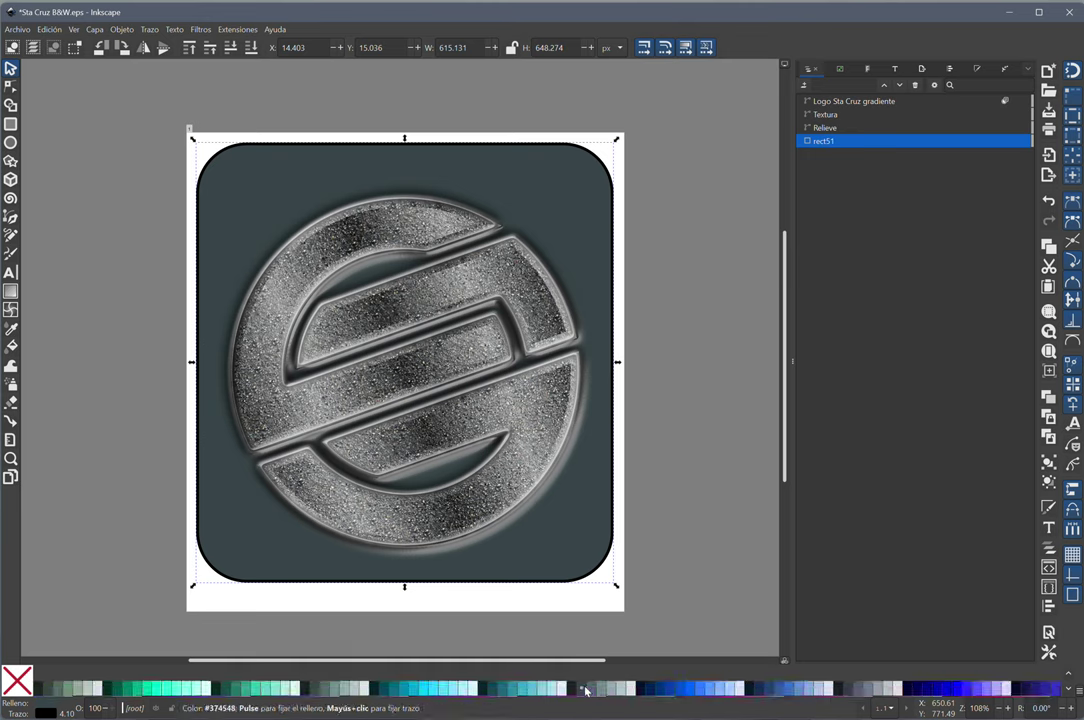
{"action": "left_click", "coordinate": [327, 690]}
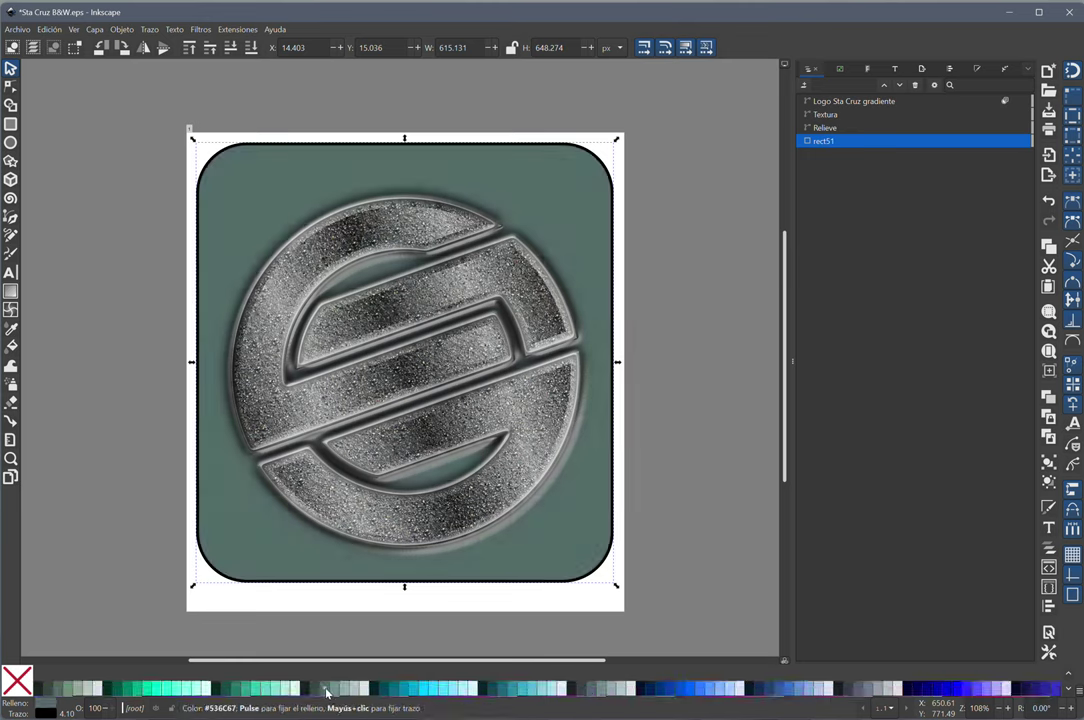
{"action": "left_click", "coordinate": [742, 374]}
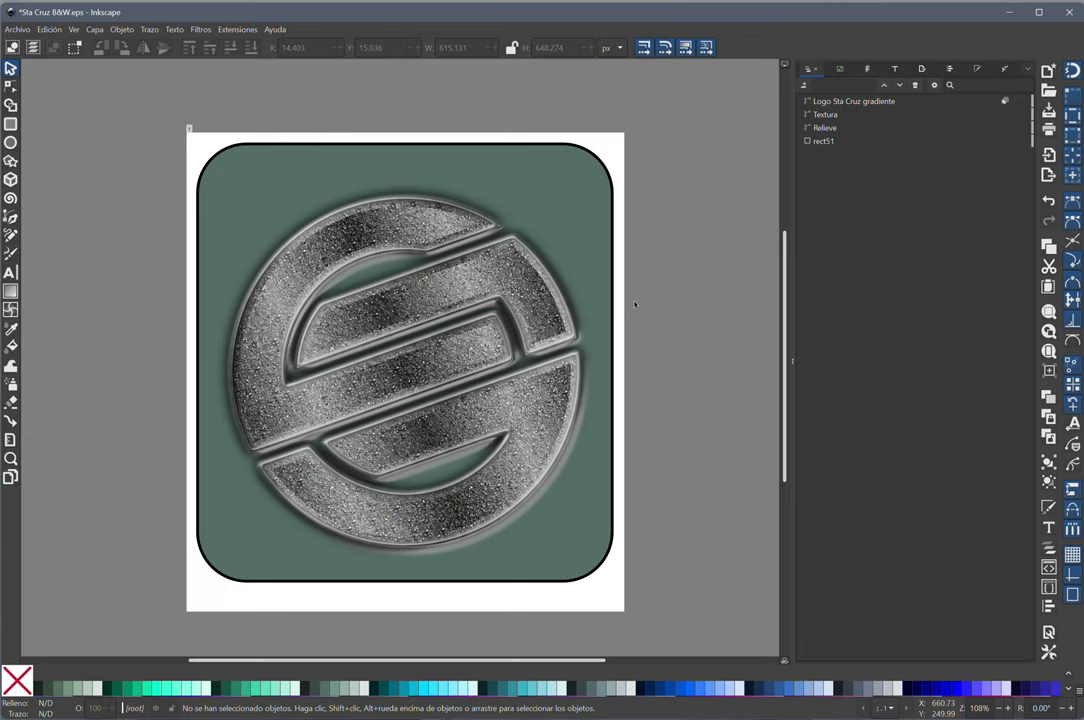
Lower the Textura sand pattern scale from 0.800, settling on 0.400 in X and Y.
{"action": "left_click", "coordinate": [825, 115]}
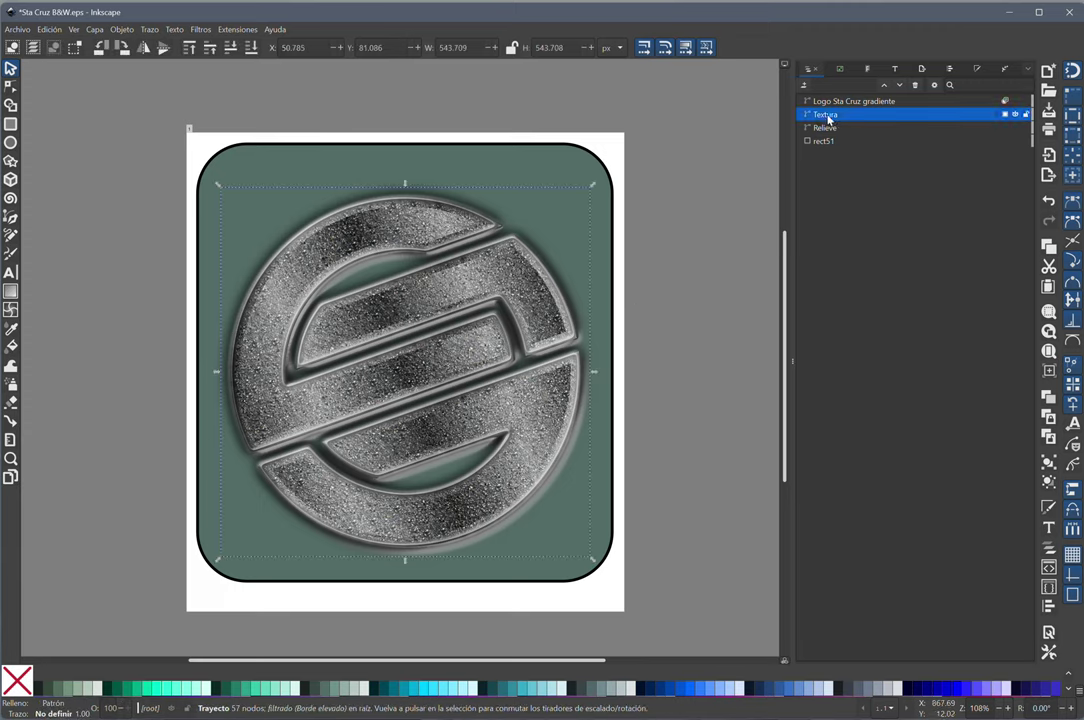
{"action": "left_click", "coordinate": [977, 69]}
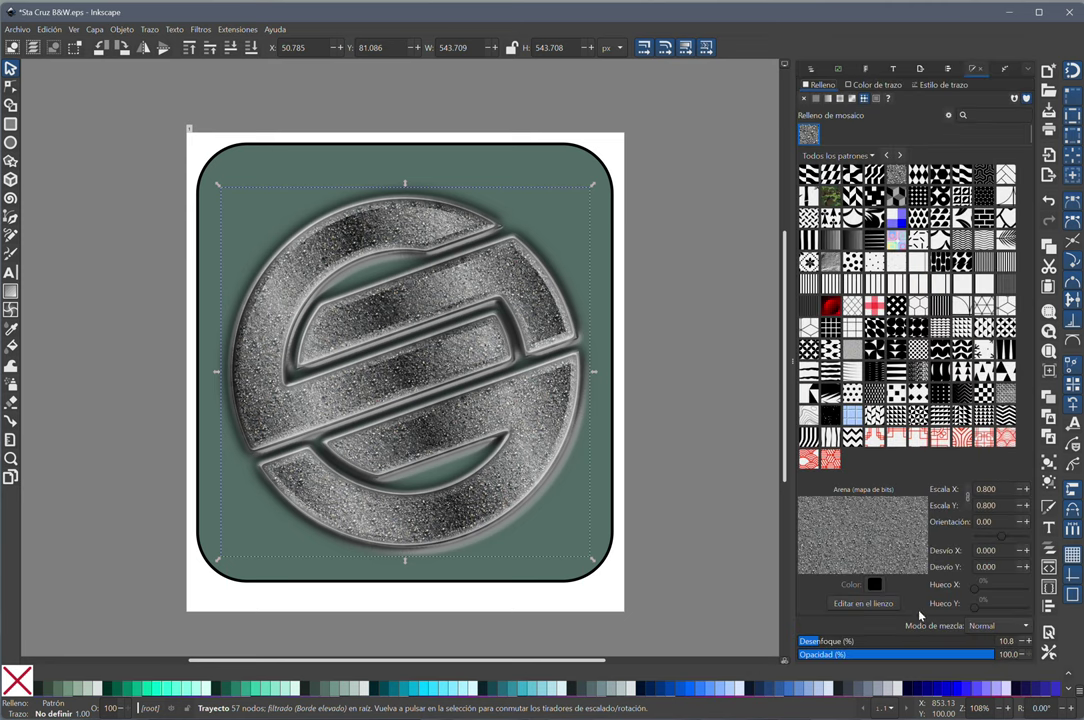
{"action": "left_click", "coordinate": [1018, 490]}
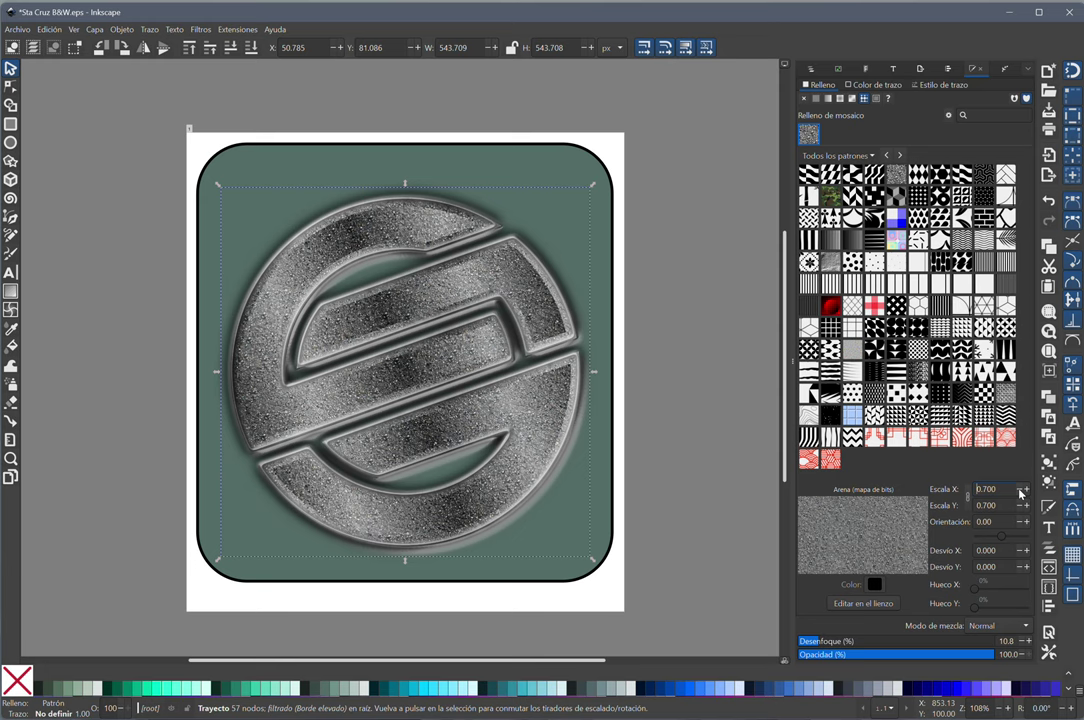
{"action": "left_click", "coordinate": [1020, 493]}
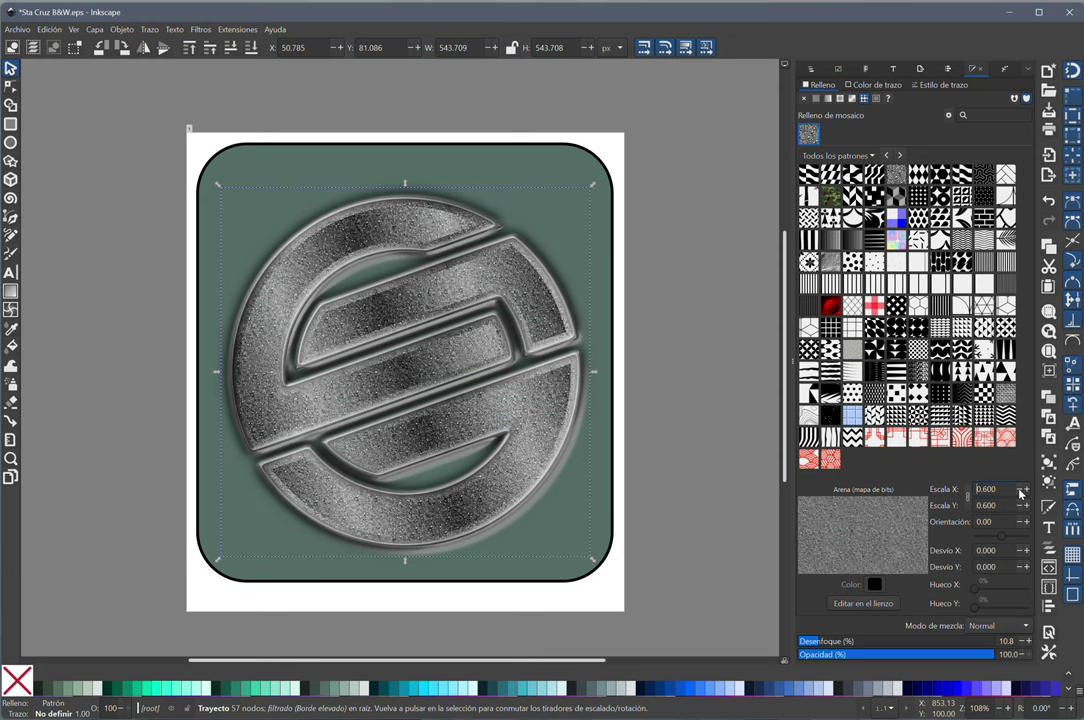
{"action": "left_click", "coordinate": [1020, 493]}
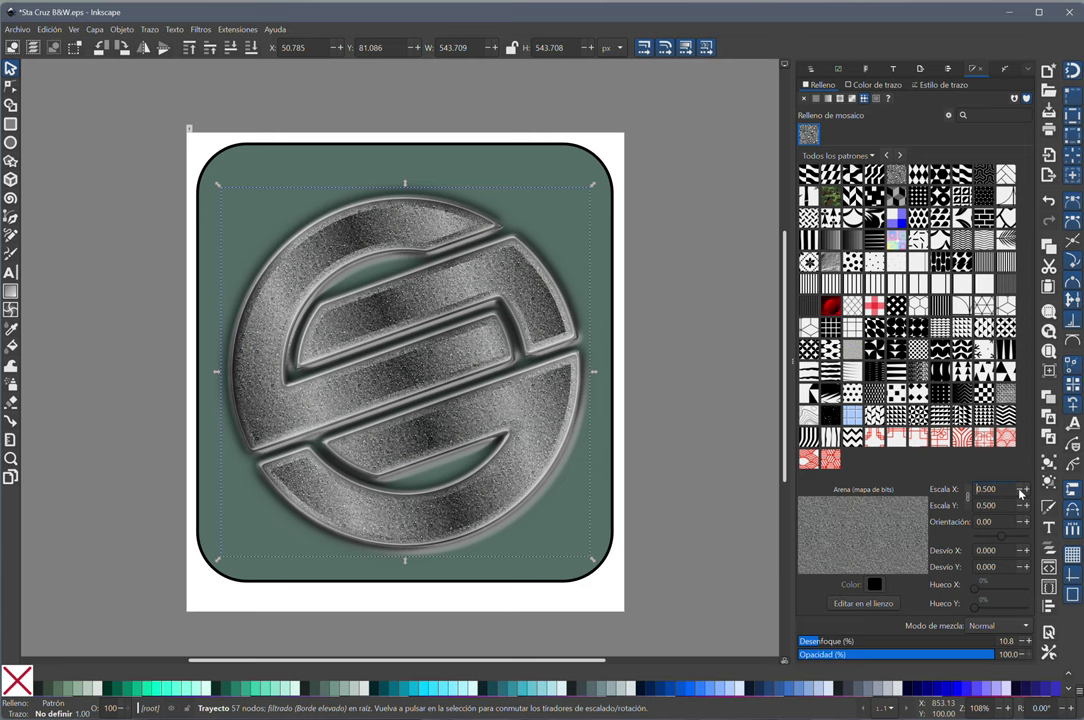
{"action": "left_click", "coordinate": [1020, 493]}
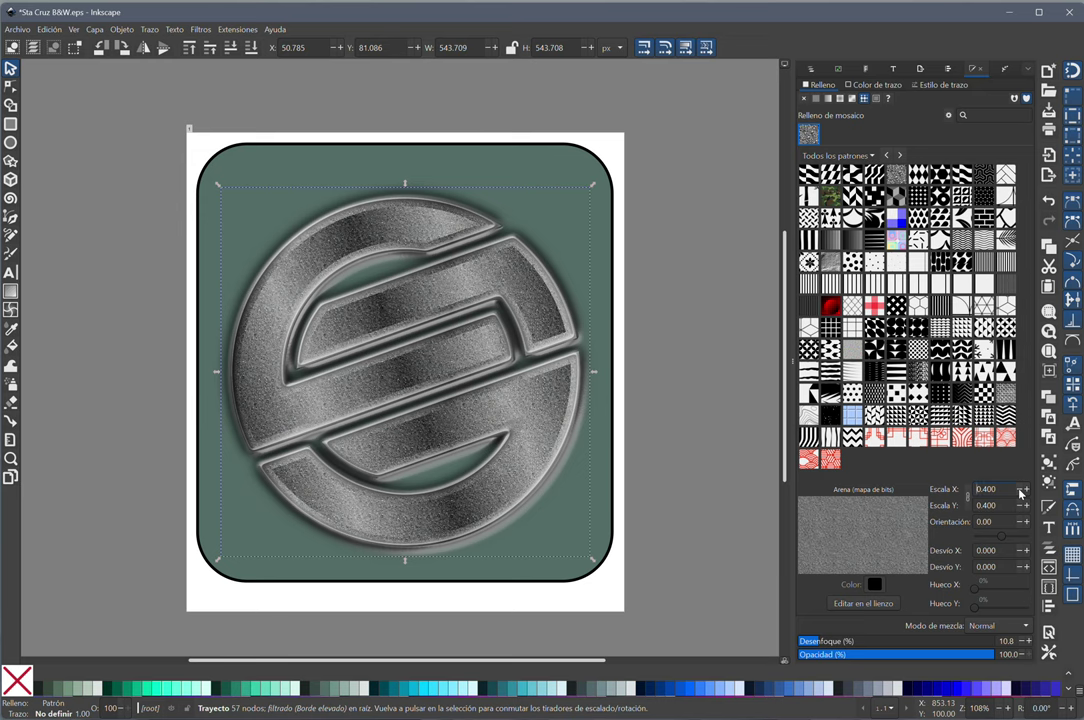
{"action": "left_click", "coordinate": [1020, 493]}
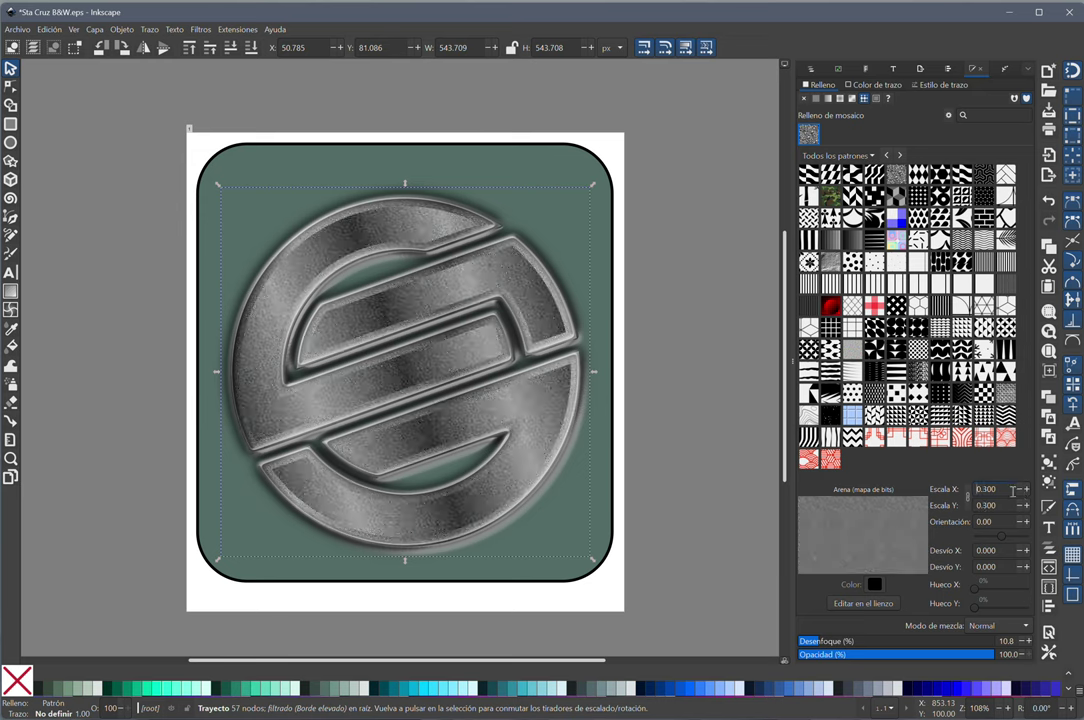
{"action": "left_click", "coordinate": [1020, 493]}
{"action": "left_click", "coordinate": [1025, 489]}
{"action": "left_click", "coordinate": [698, 386]}
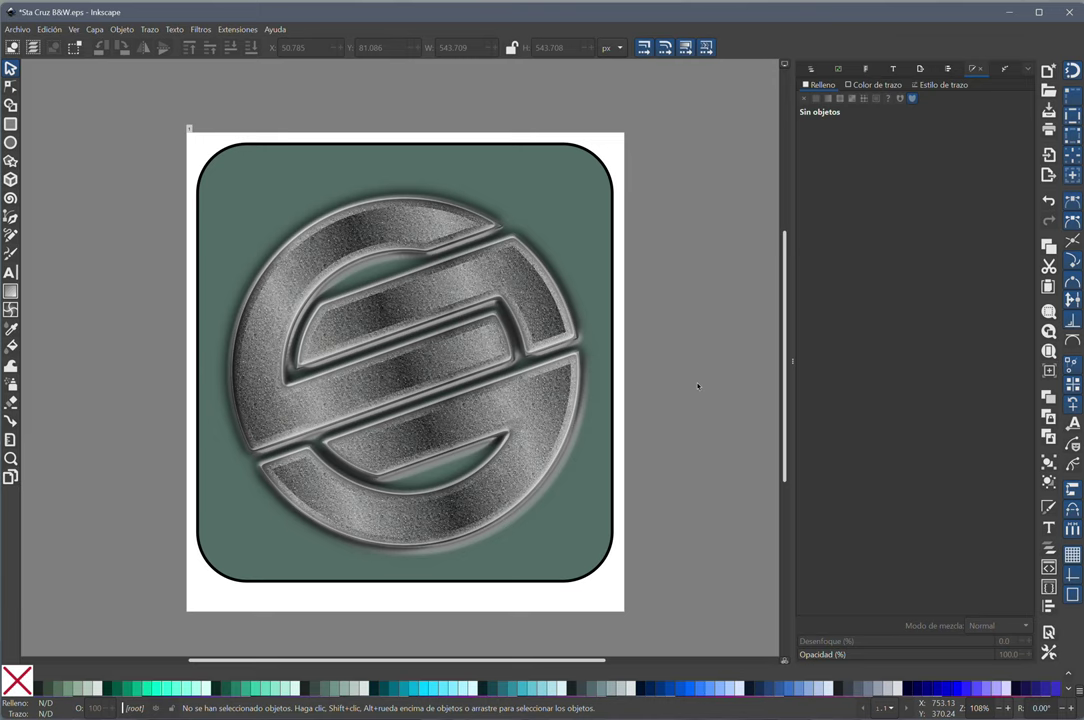
Fill the rounded backdrop square with solid black (000000) and deselect it.
{"action": "left_click", "coordinate": [593, 213]}
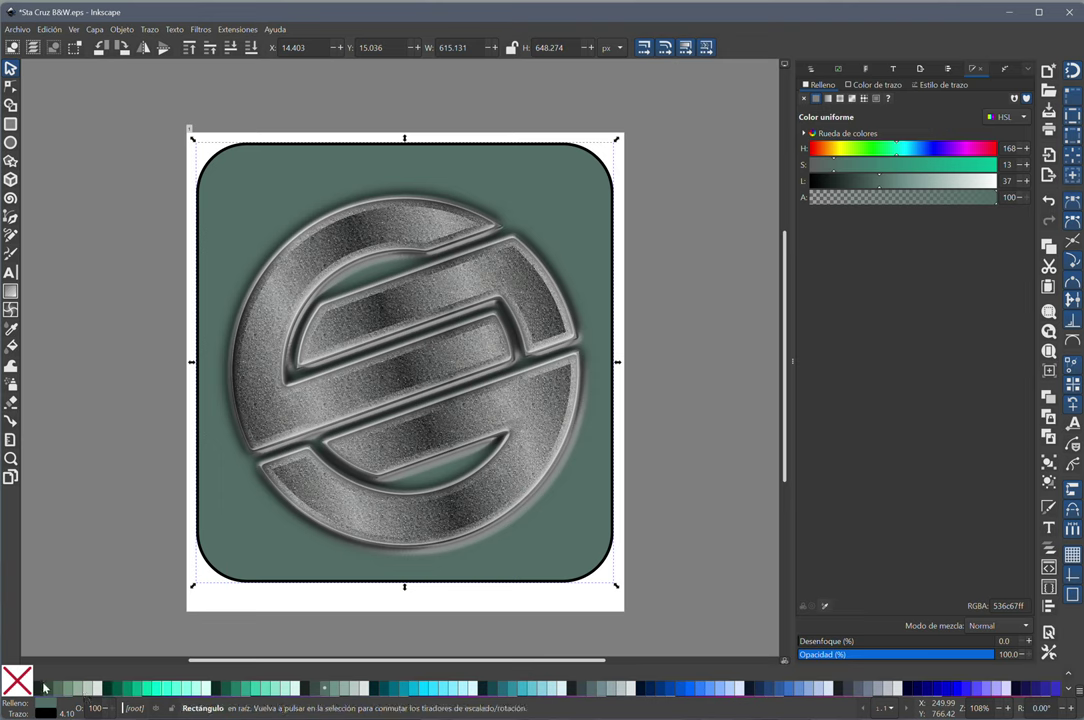
{"action": "scroll", "coordinate": [128, 690], "scroll_direction": "down", "scroll_amount": 1}
{"action": "scroll", "coordinate": [128, 690], "scroll_direction": "up", "scroll_amount": 2}
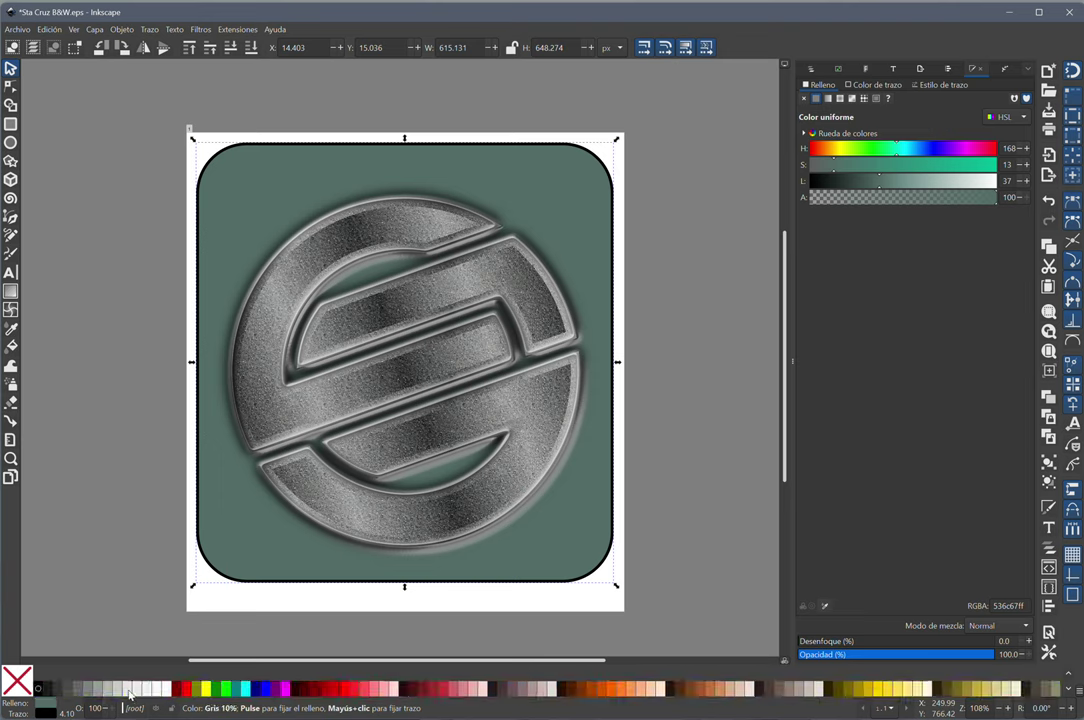
{"action": "left_click", "coordinate": [38, 690]}
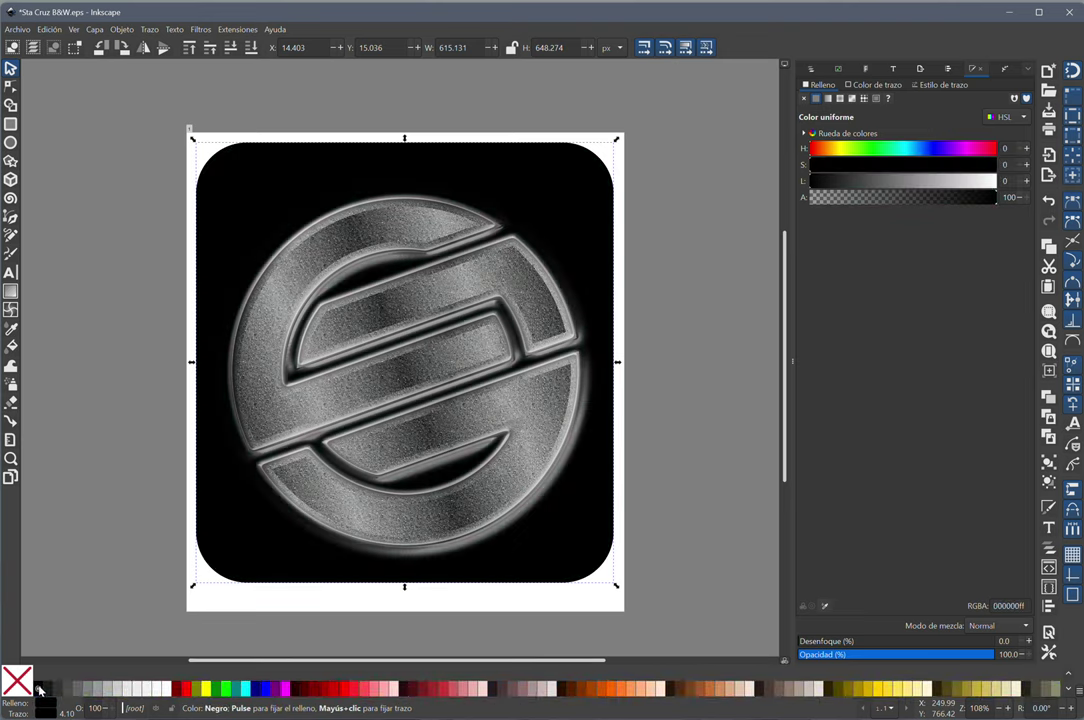
{"action": "left_click", "coordinate": [141, 118]}
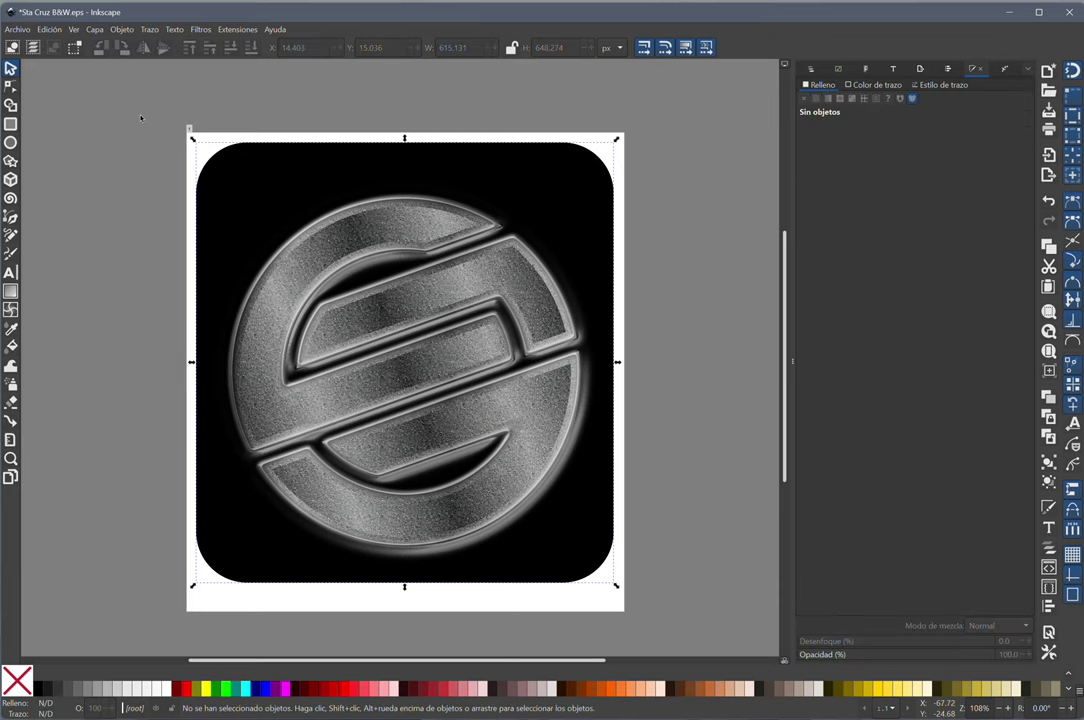